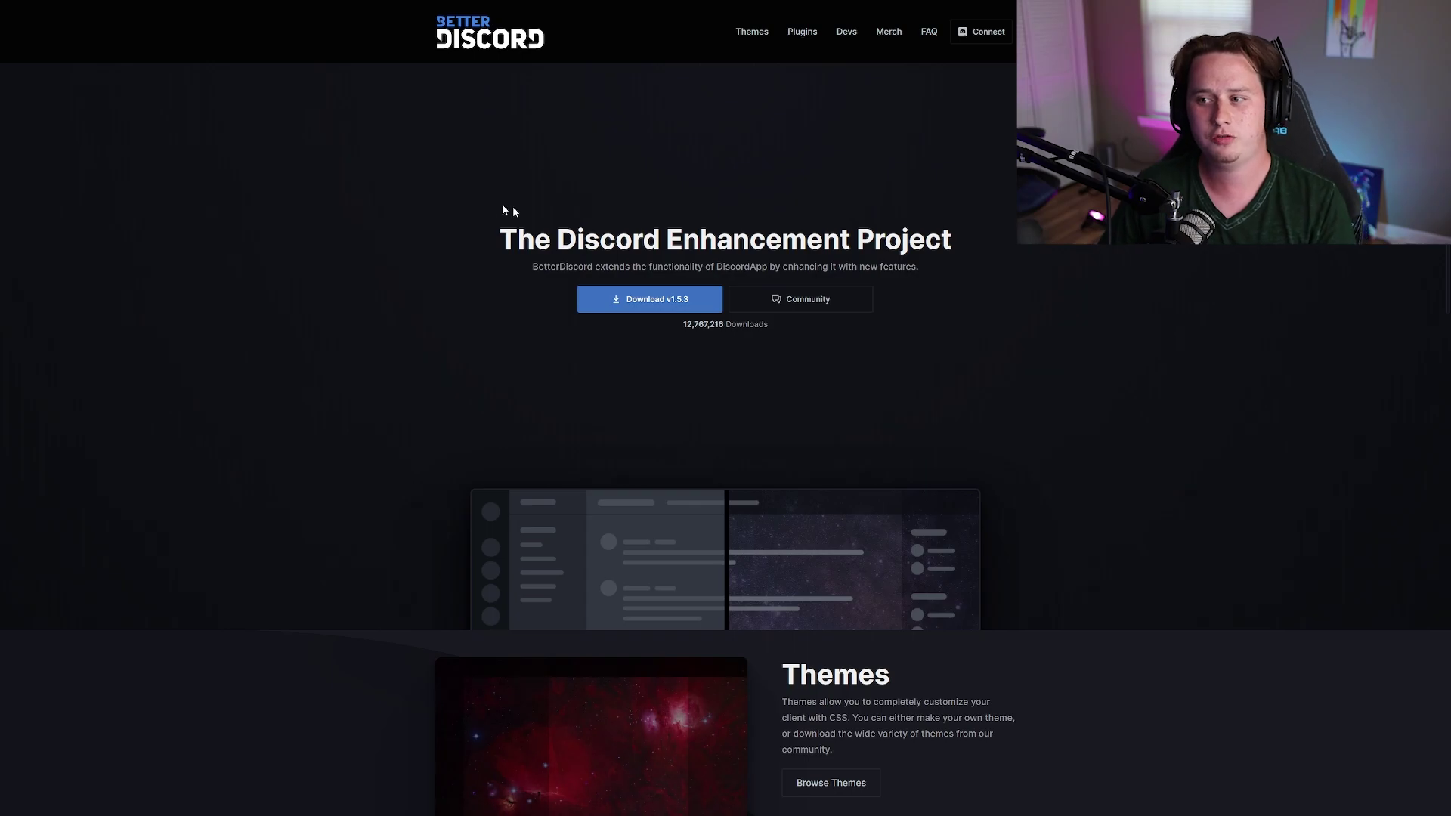
Look over the BetterDiscord home page, including its Themes and Plugins sections
drag(648, 266, 715, 272)
click(735, 272)
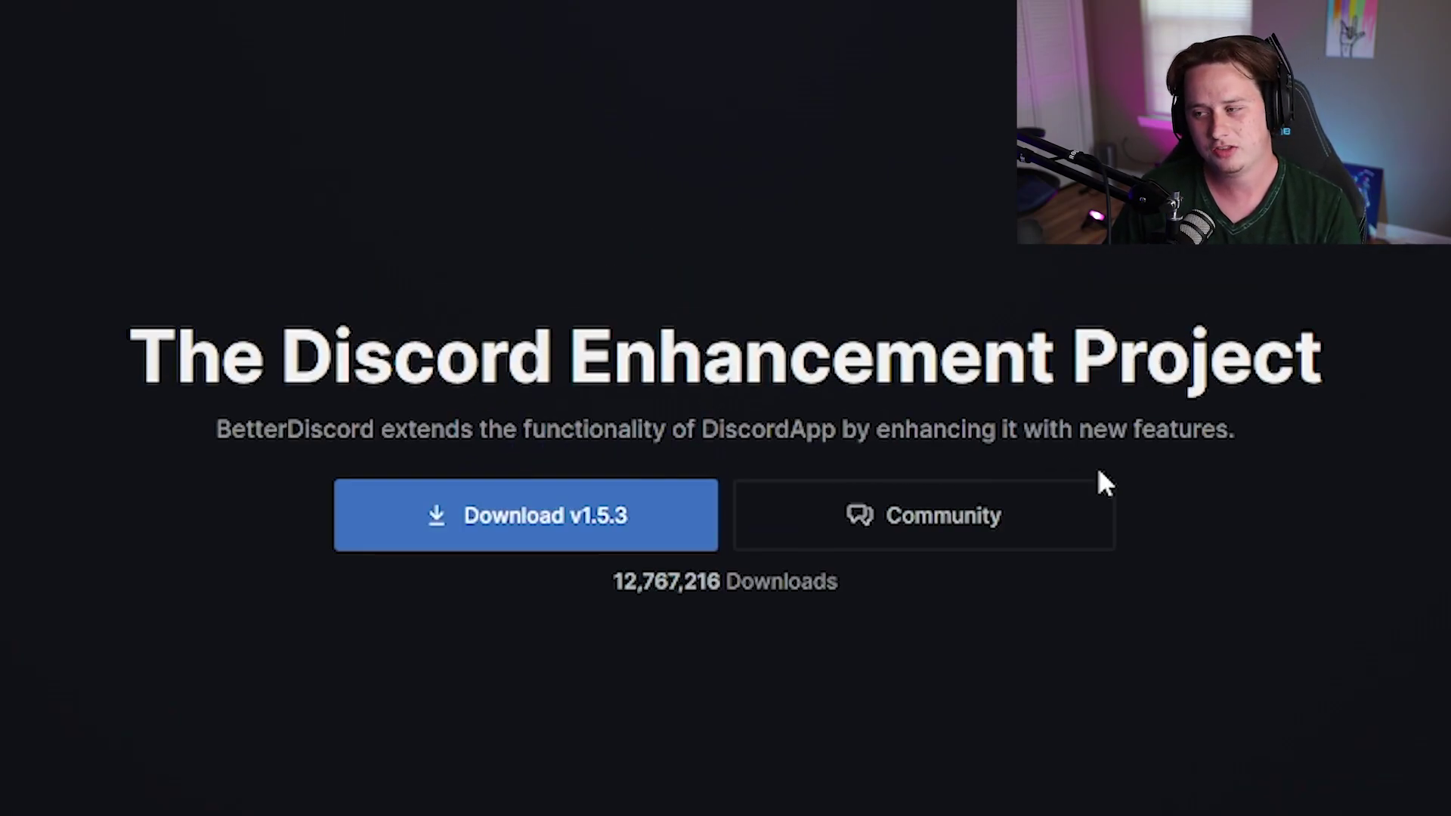
scroll(1300, 576, down, 1)
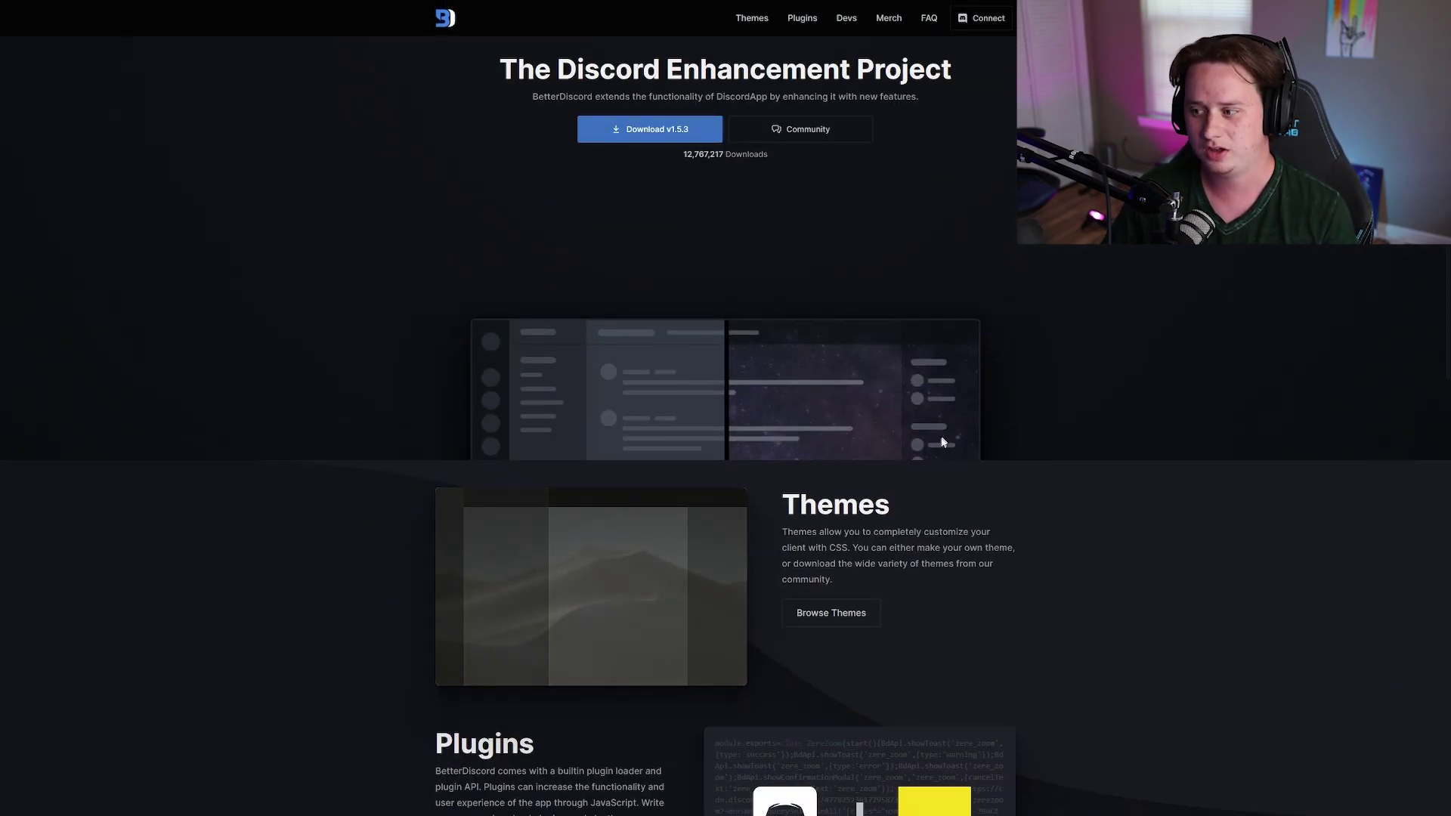
scroll(942, 442, down, 1)
drag(803, 447, 892, 456)
click(613, 499)
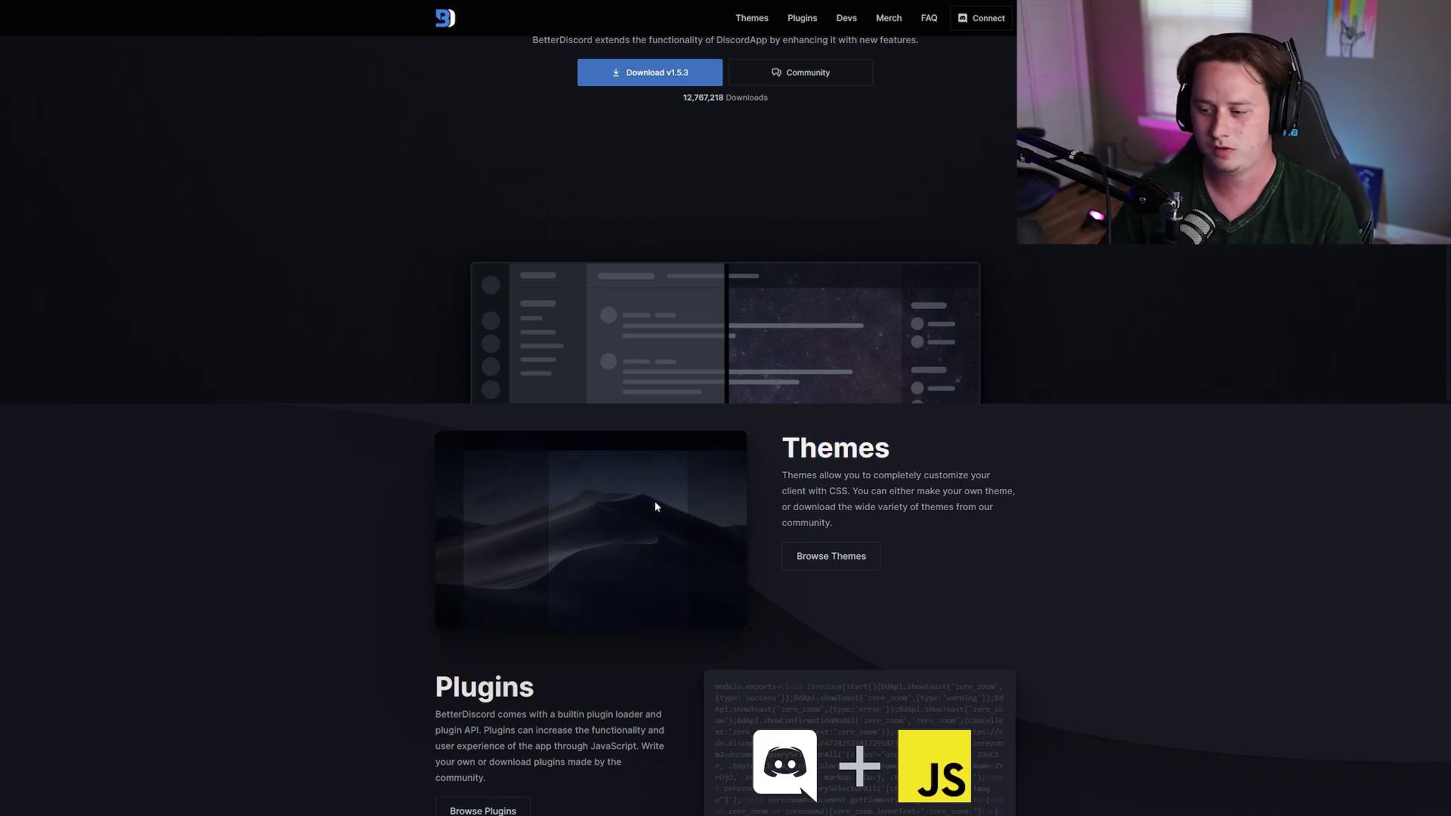
scroll(561, 596, down, 3)
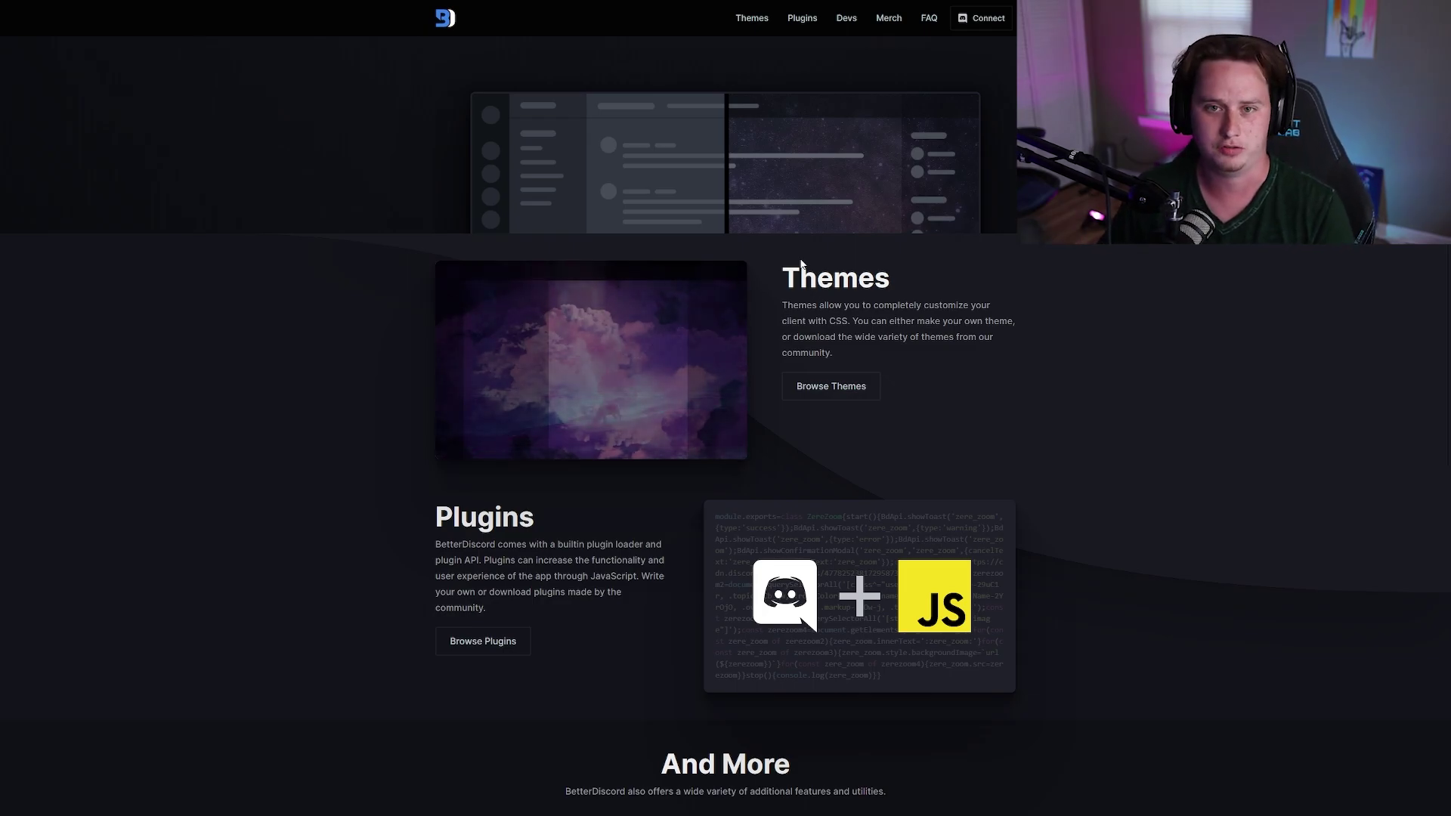
scroll(801, 261, up, 5)
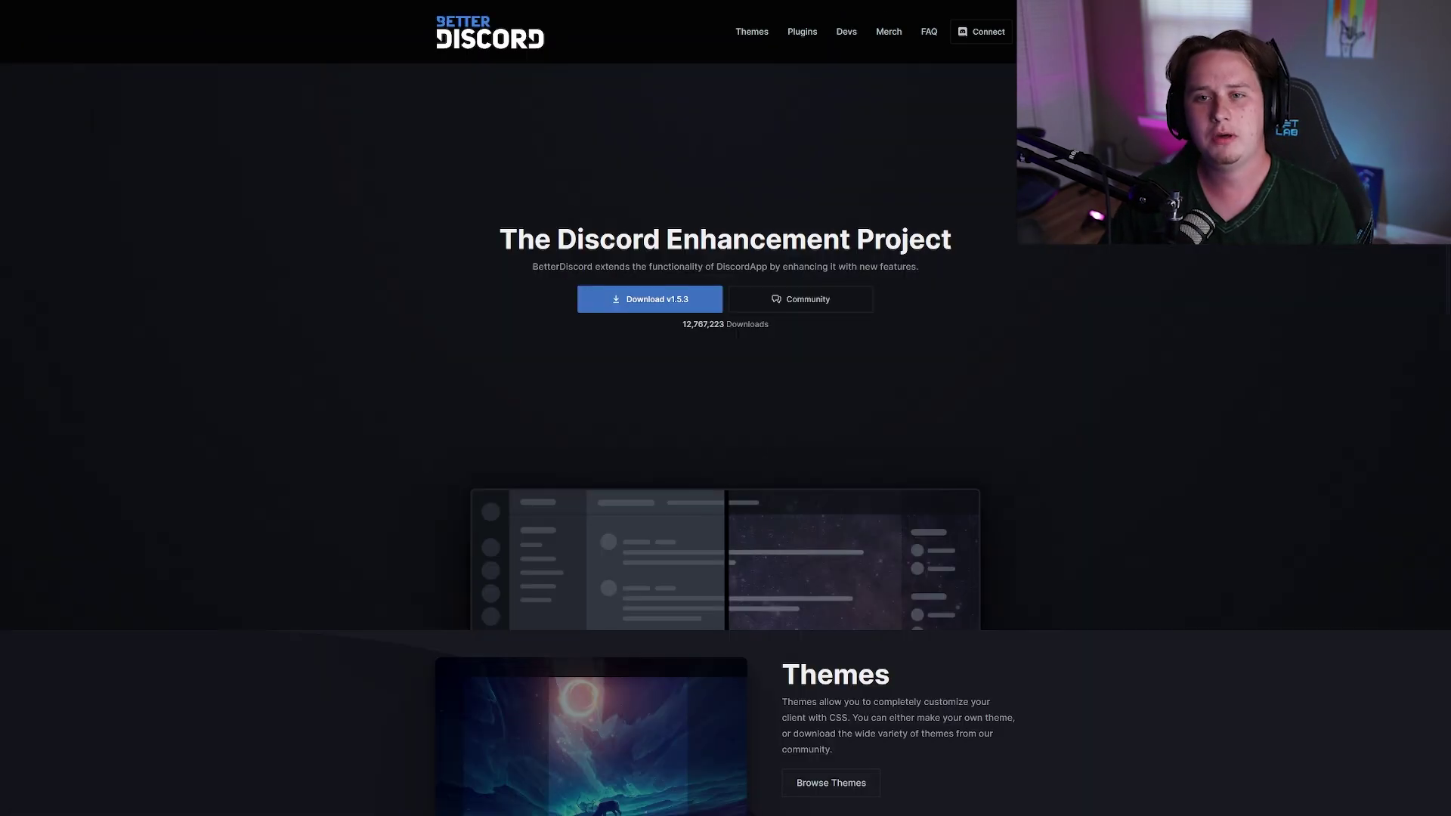
click(656, 310)
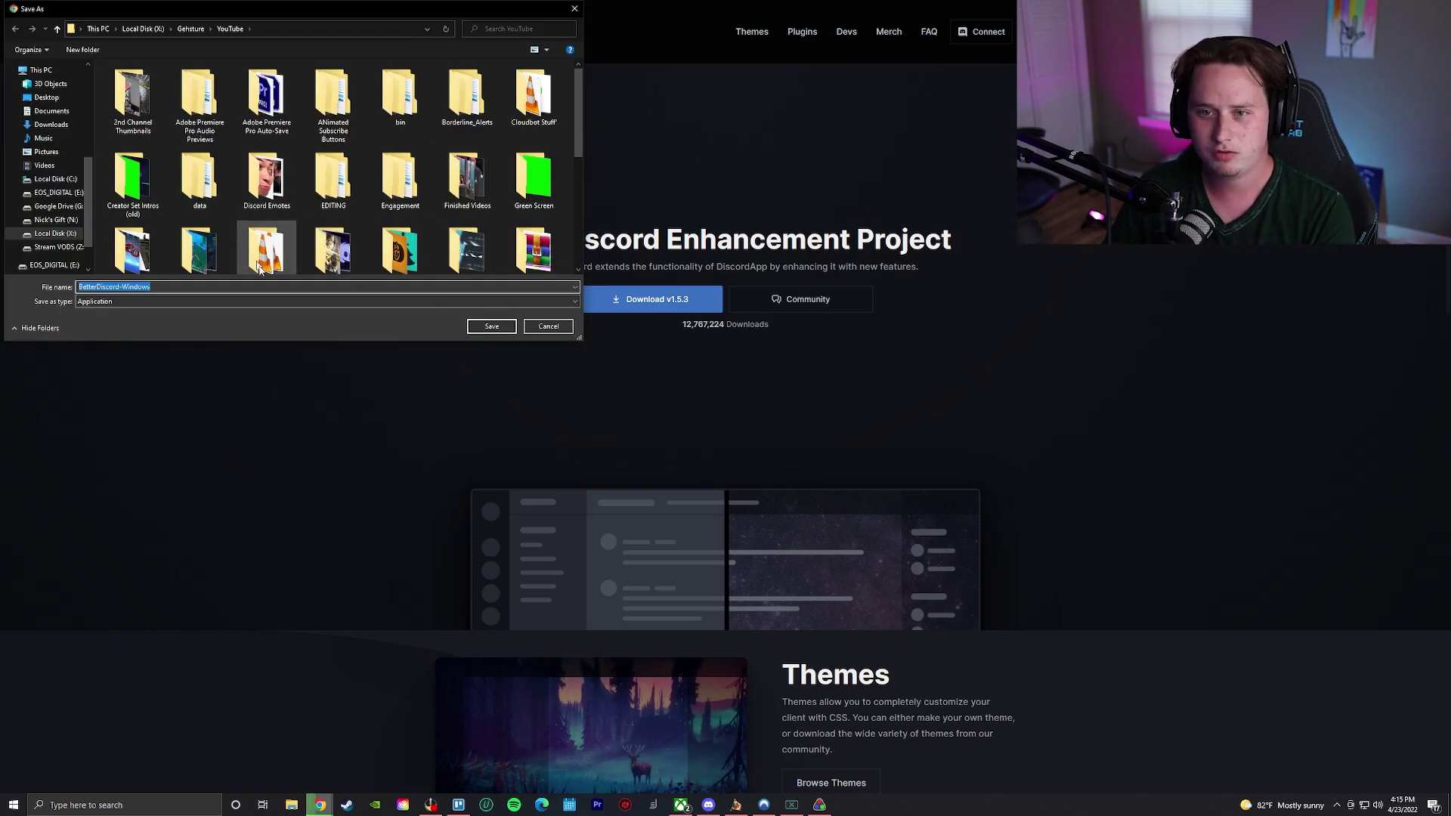
drag(515, 11, 612, 48)
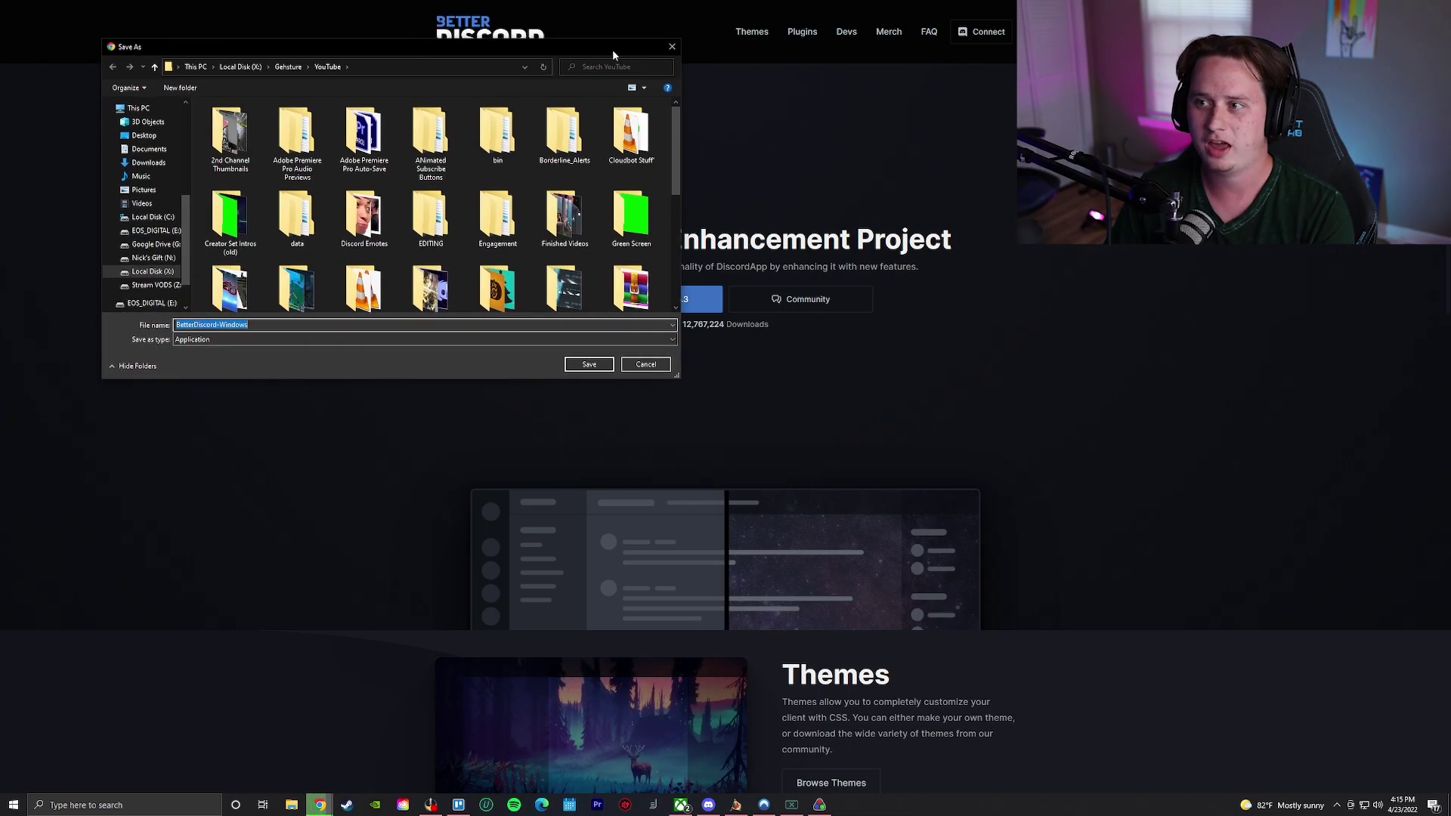
click(672, 48)
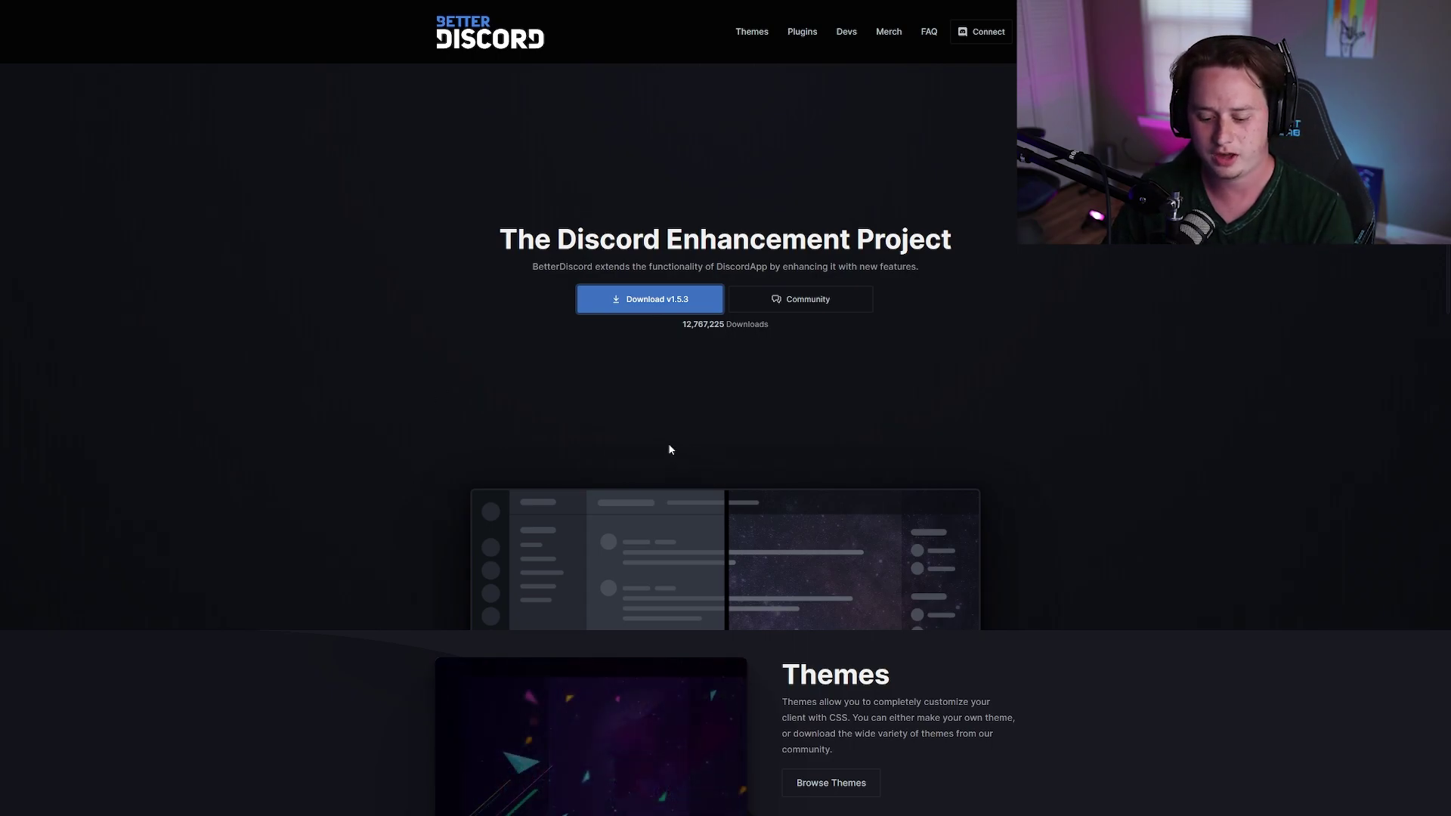
Switch to Discord and disable Streamer Mode
key(F11)
click(710, 804)
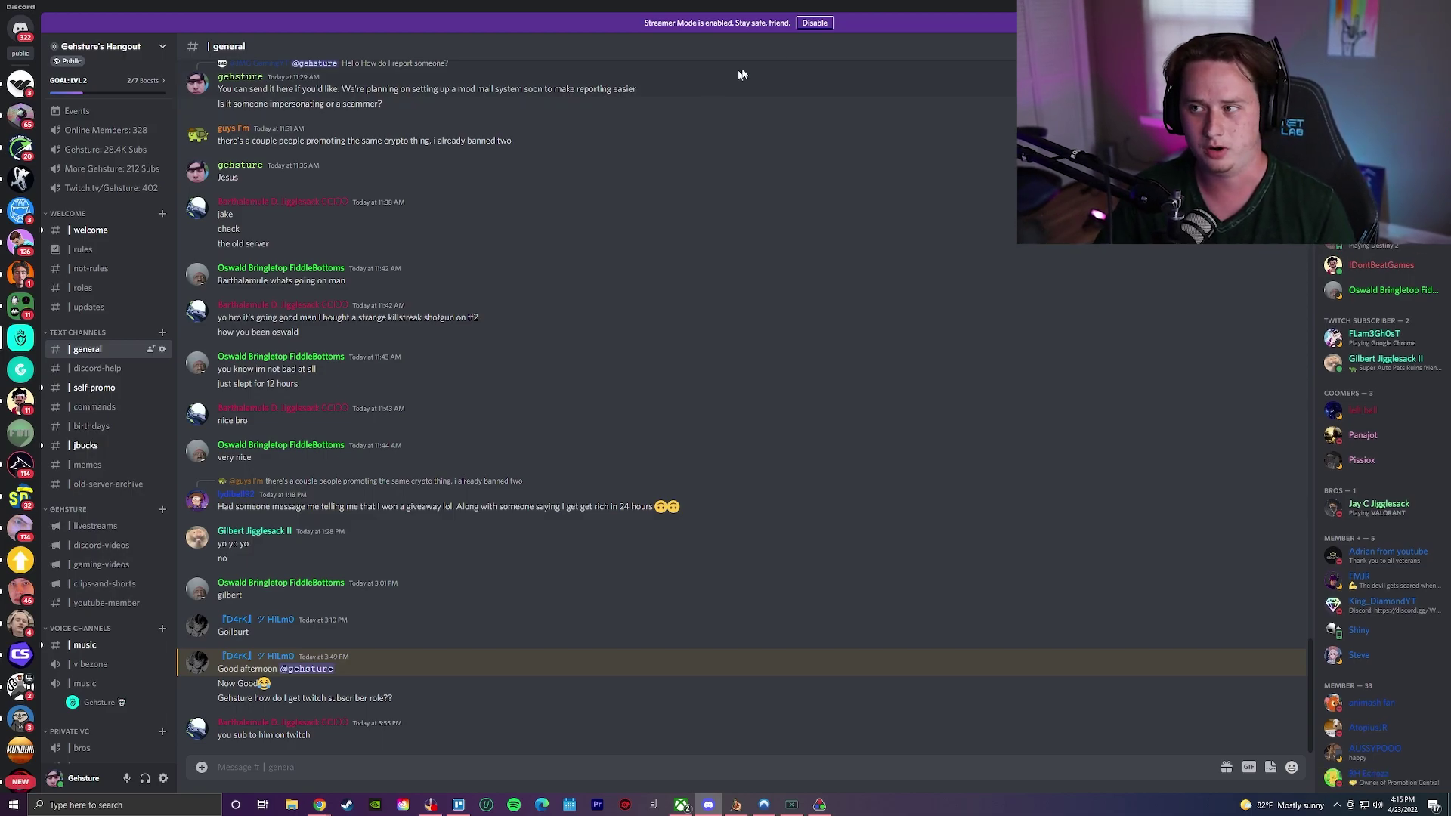
click(815, 23)
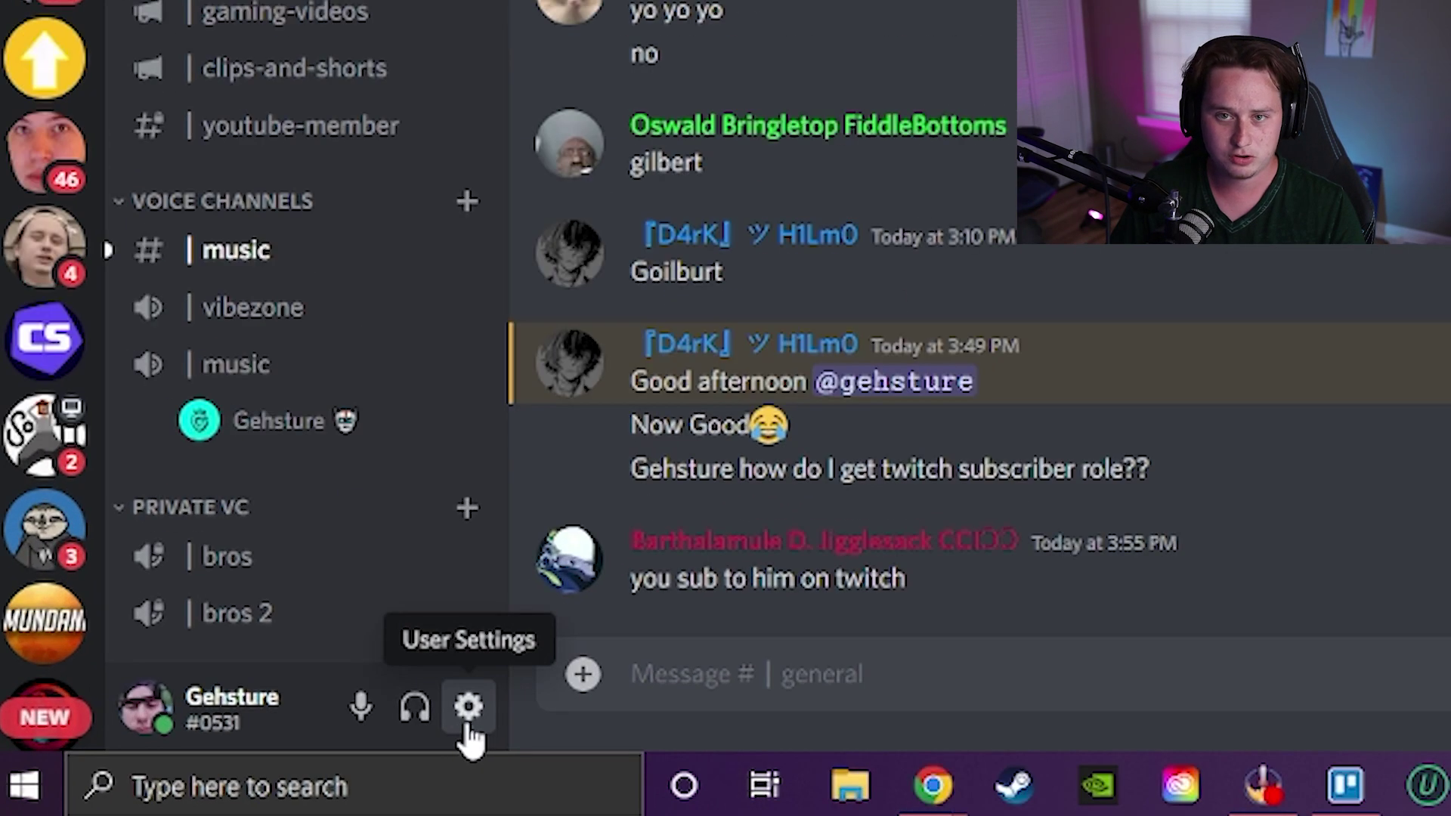
Open Discord's user settings and go through the BetterDiscord settings to its Themes list
click(466, 728)
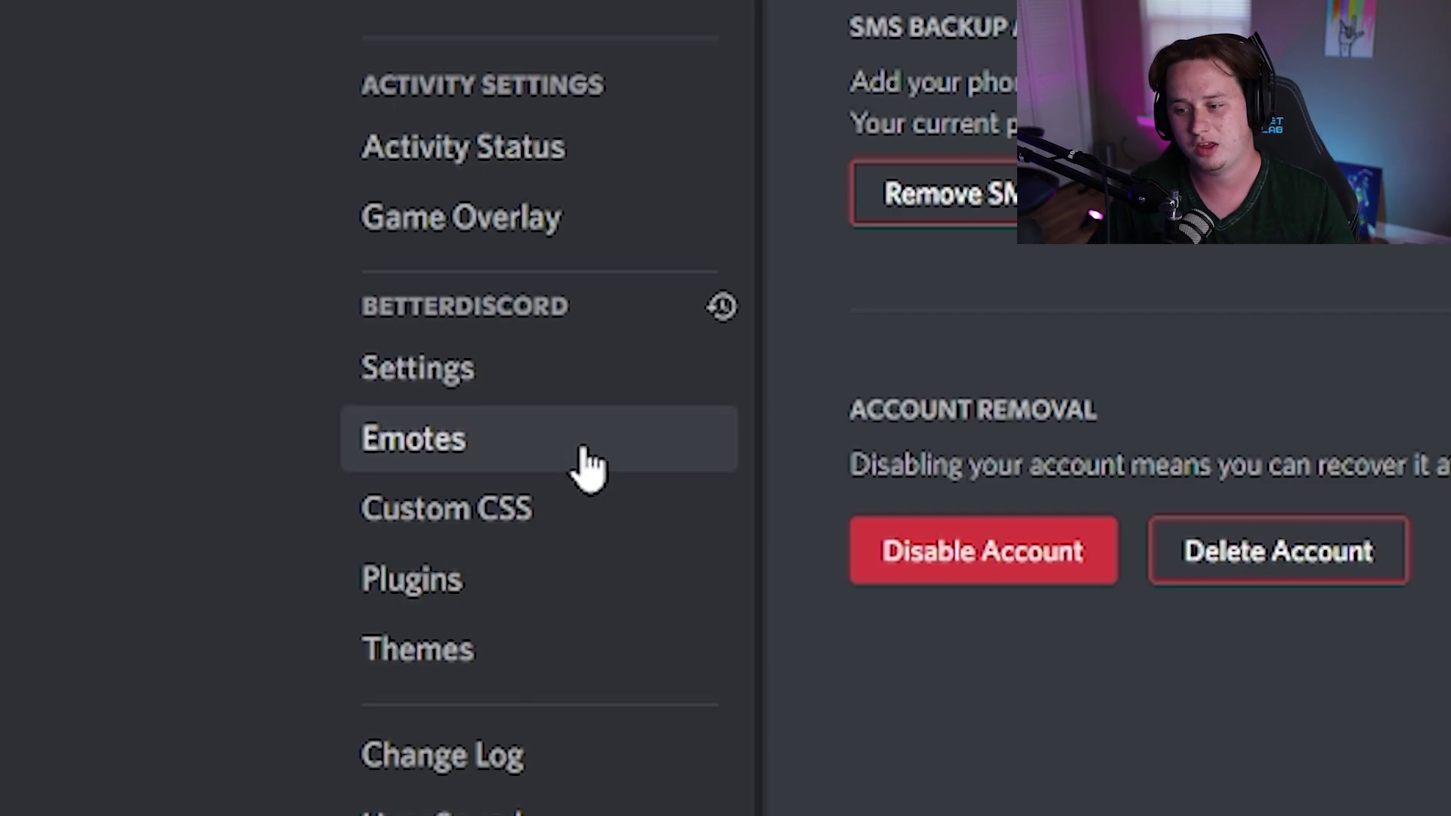
click(567, 388)
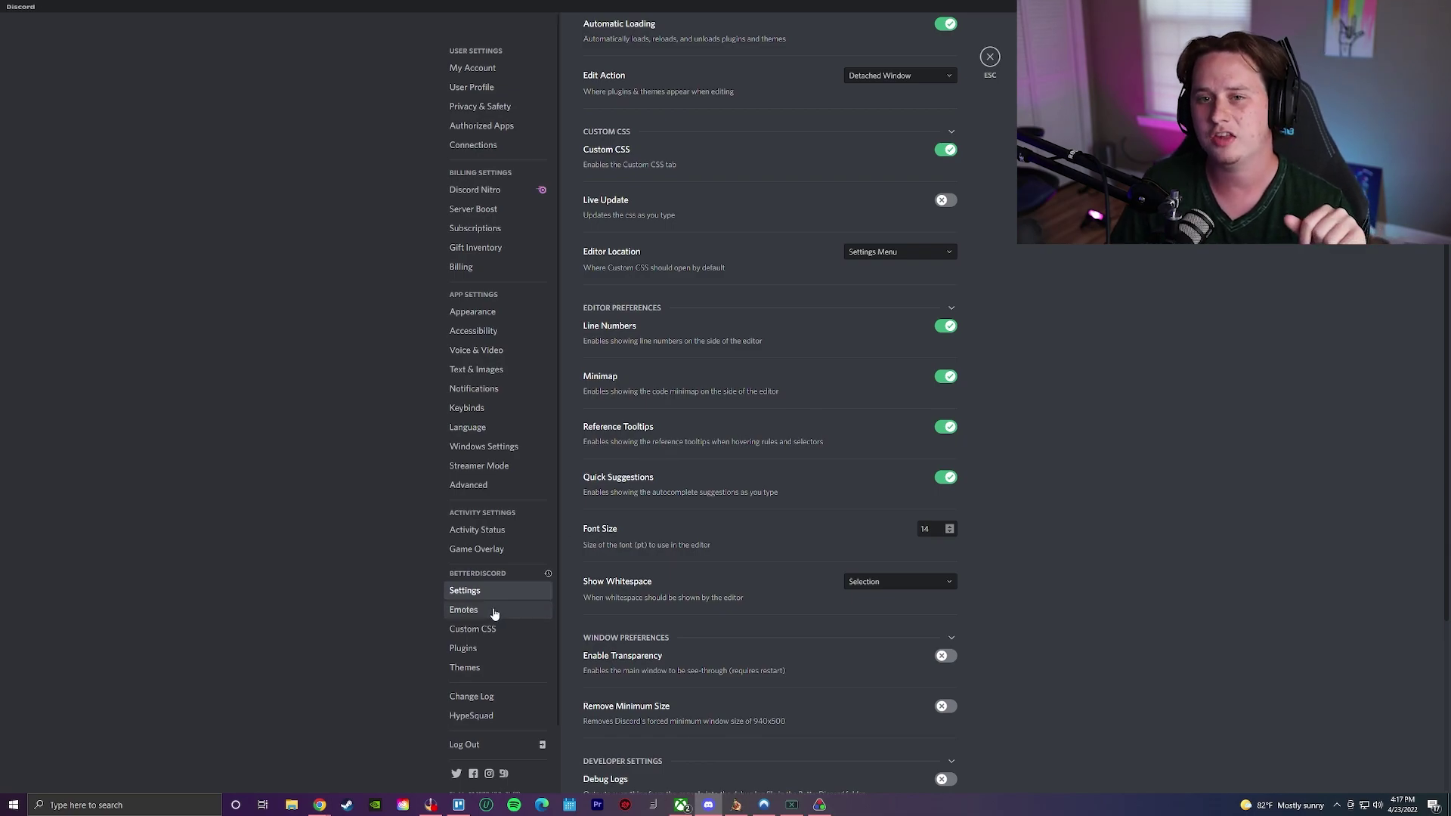
click(462, 675)
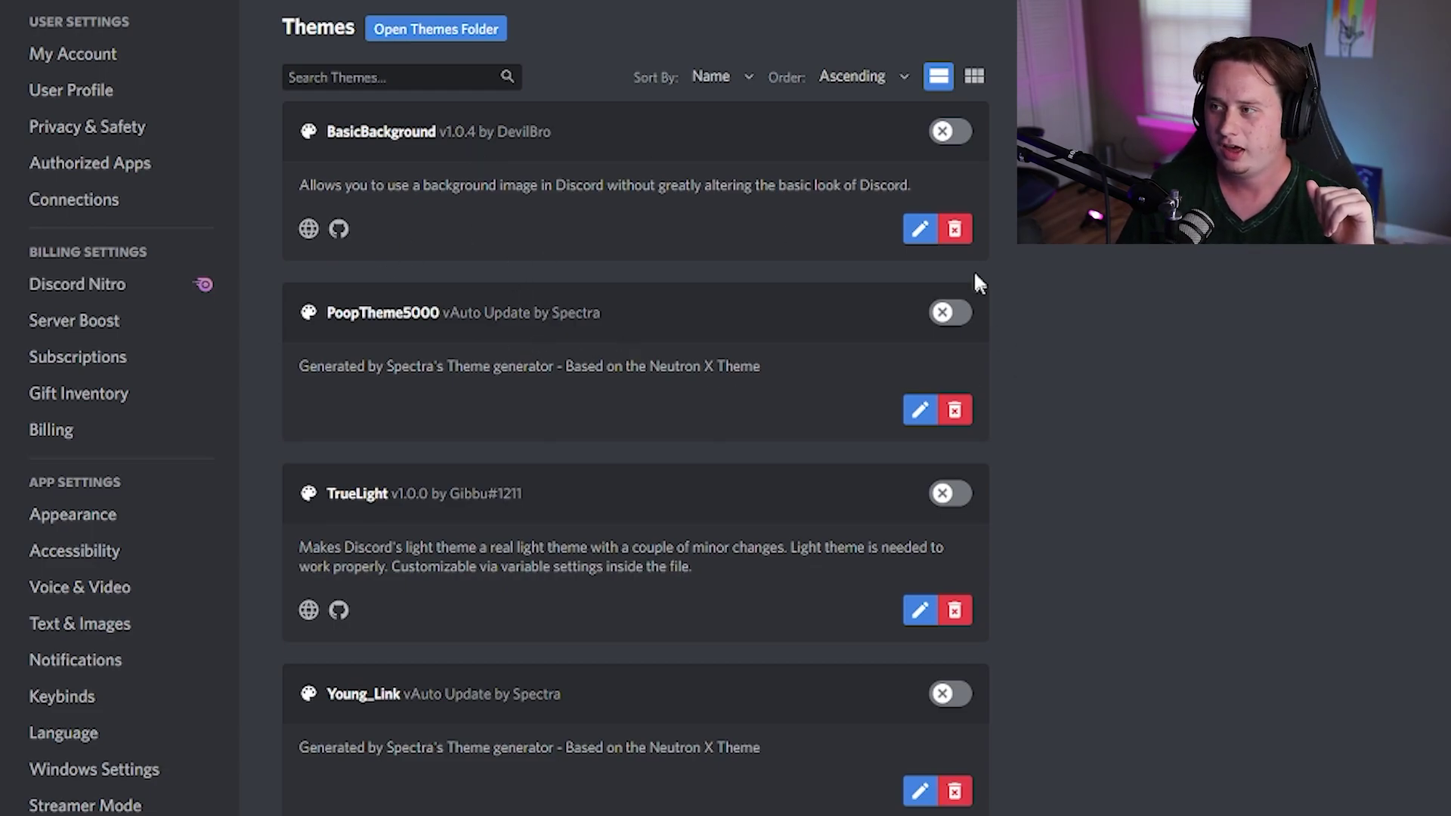
Preview the BasicBackground theme by enabling it and disabling it again
click(950, 131)
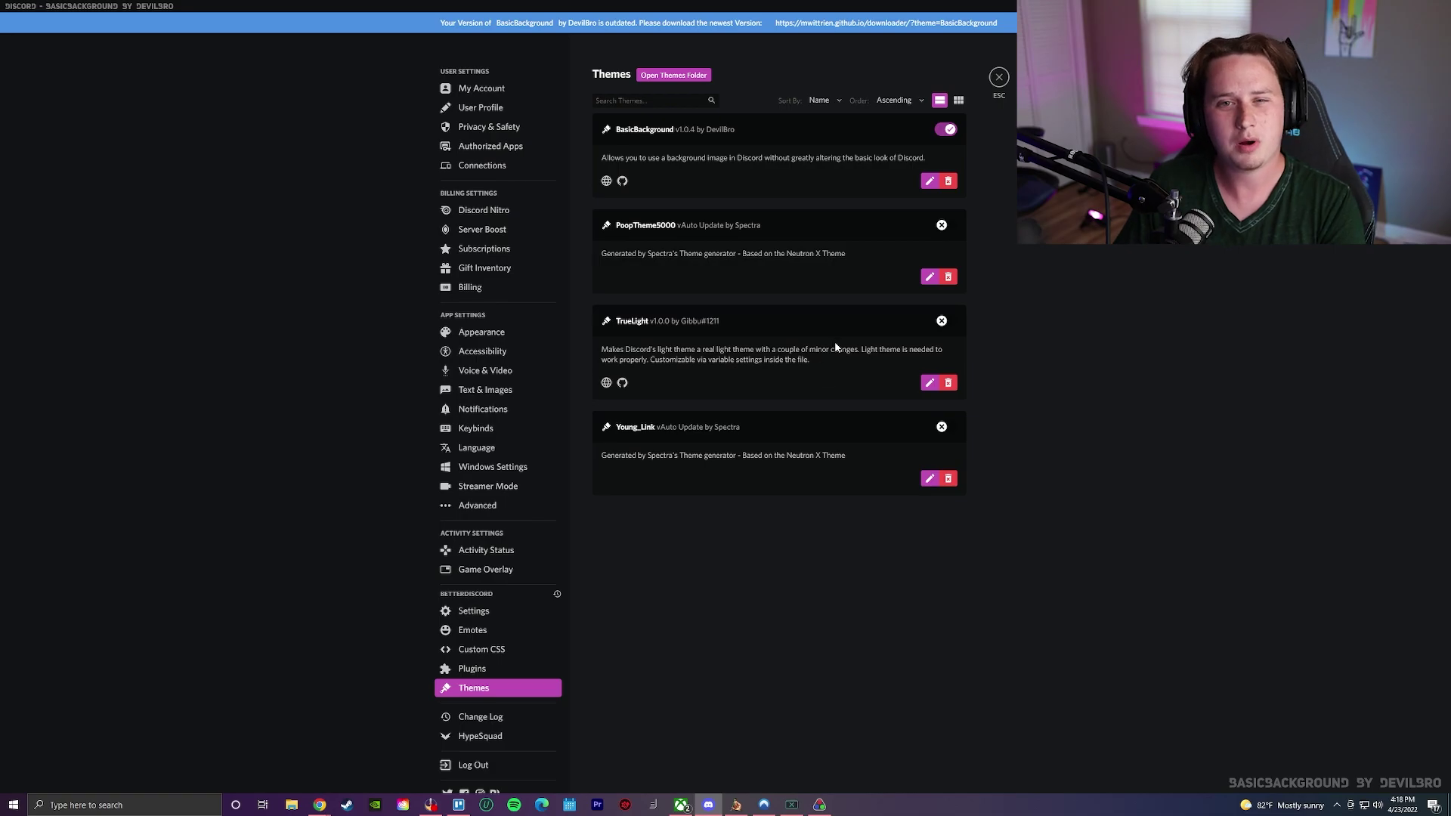
click(948, 131)
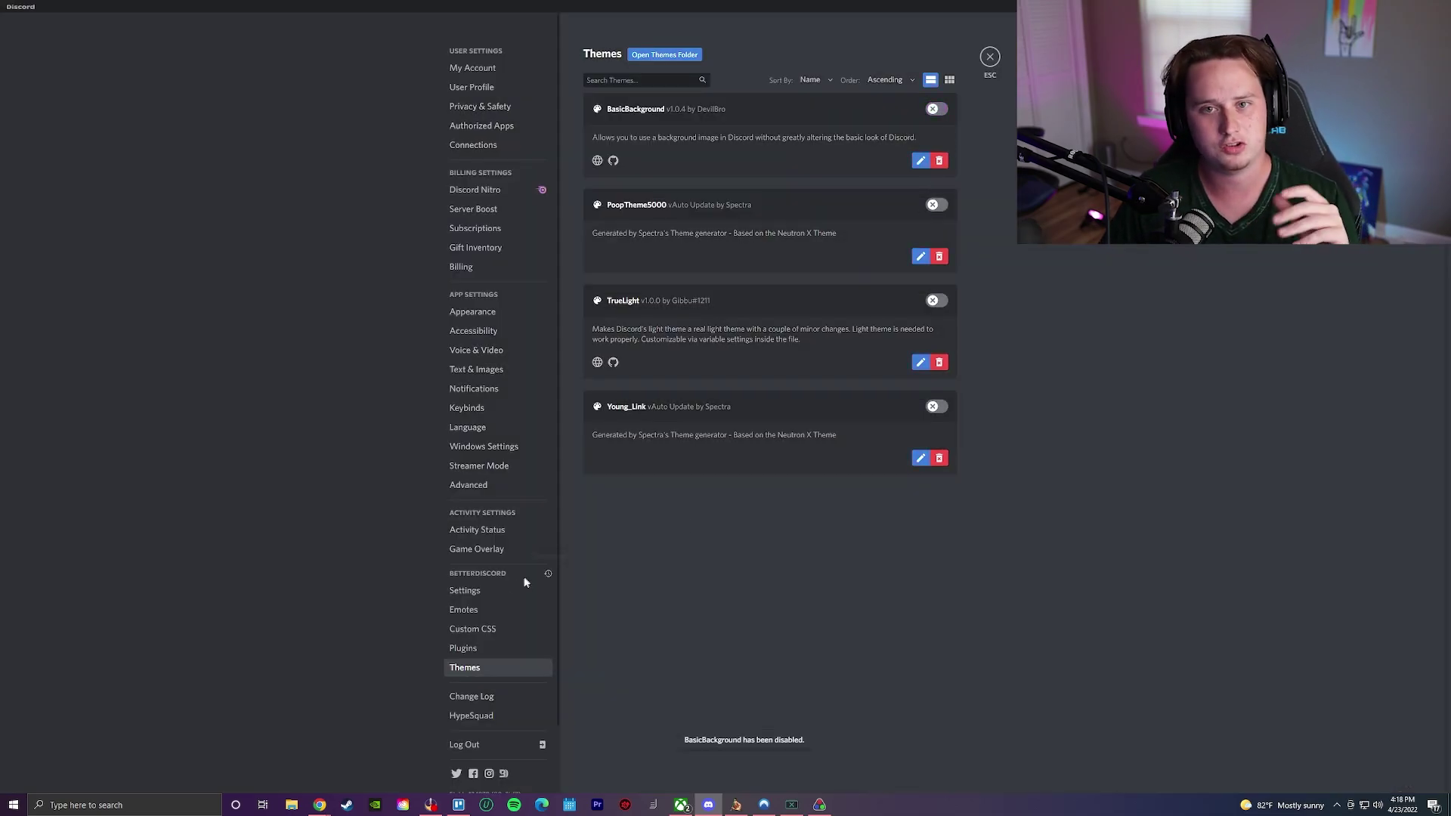
Switch to the BetterDiscord website in Chrome, show it full screen and open its Themes gallery
mouse_move(318, 808)
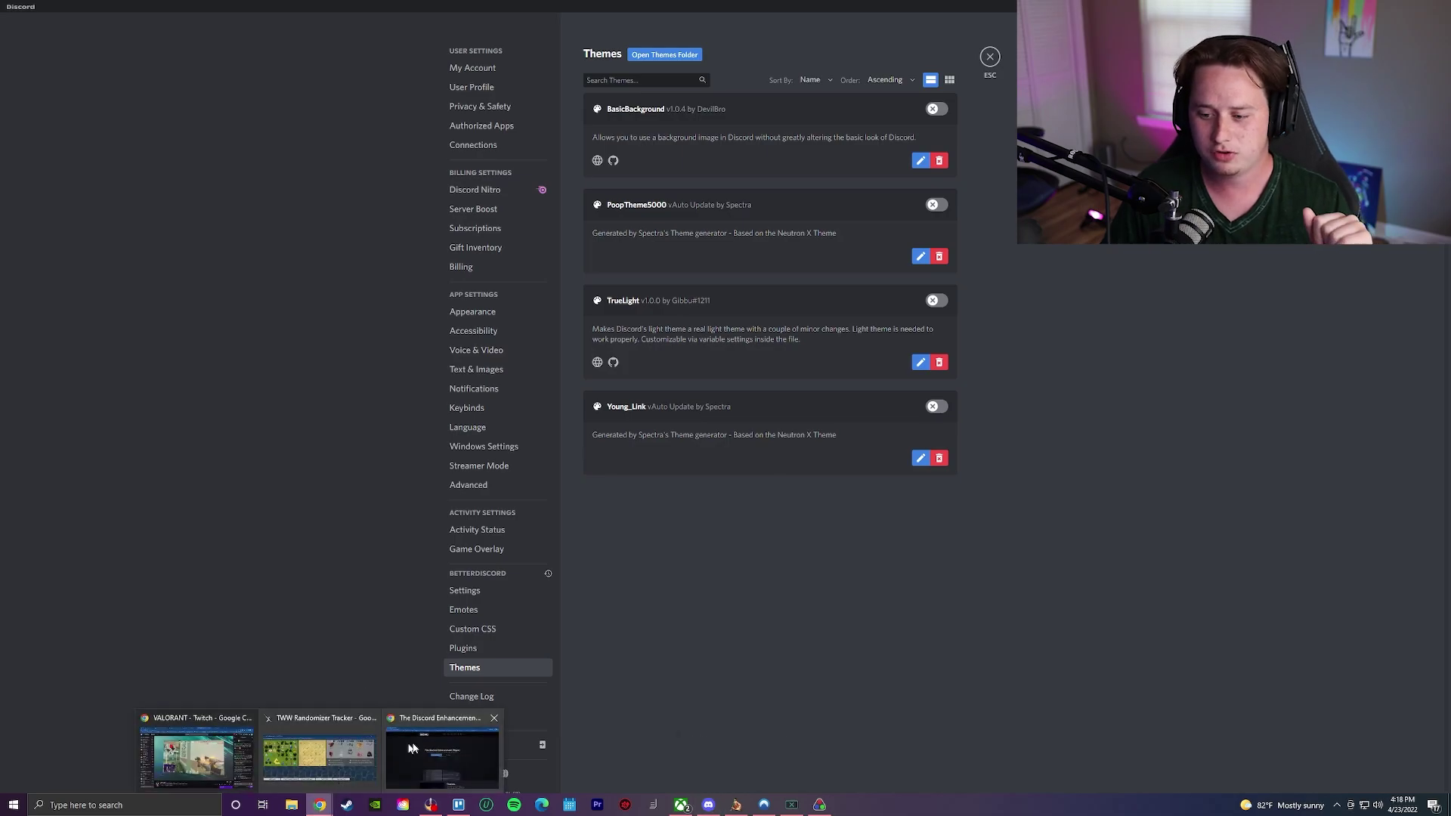
click(412, 748)
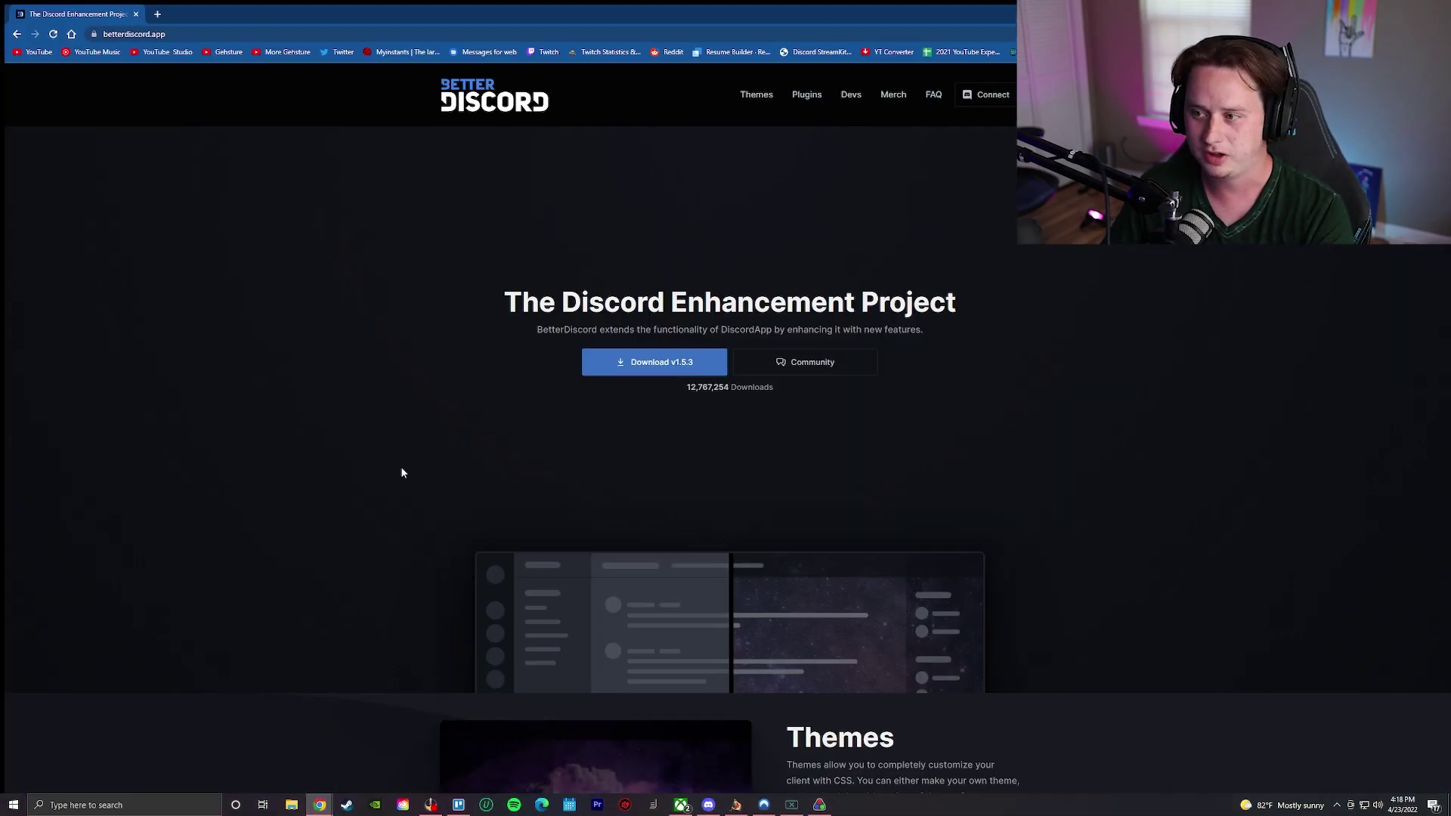
key(F11)
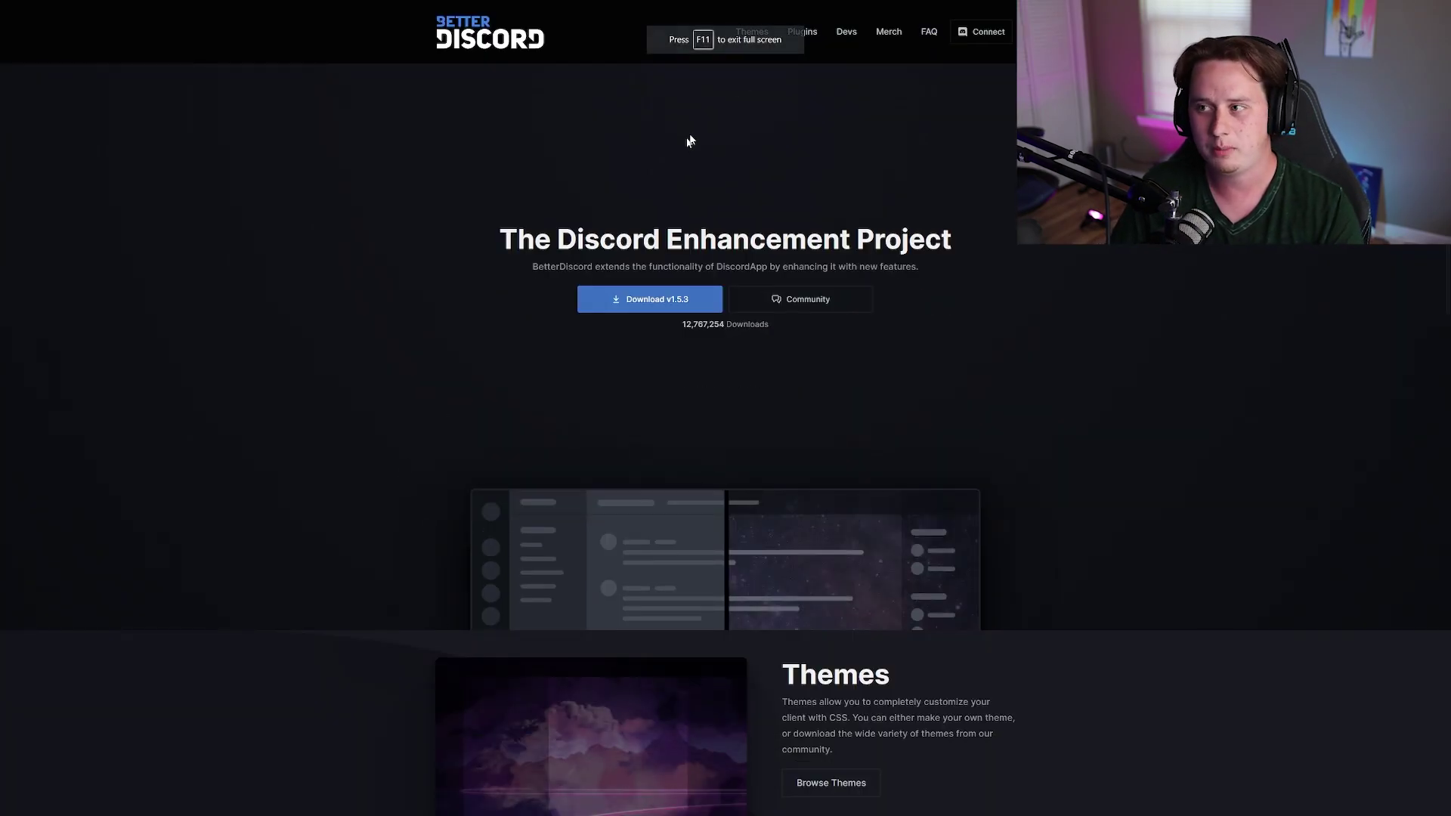
click(764, 35)
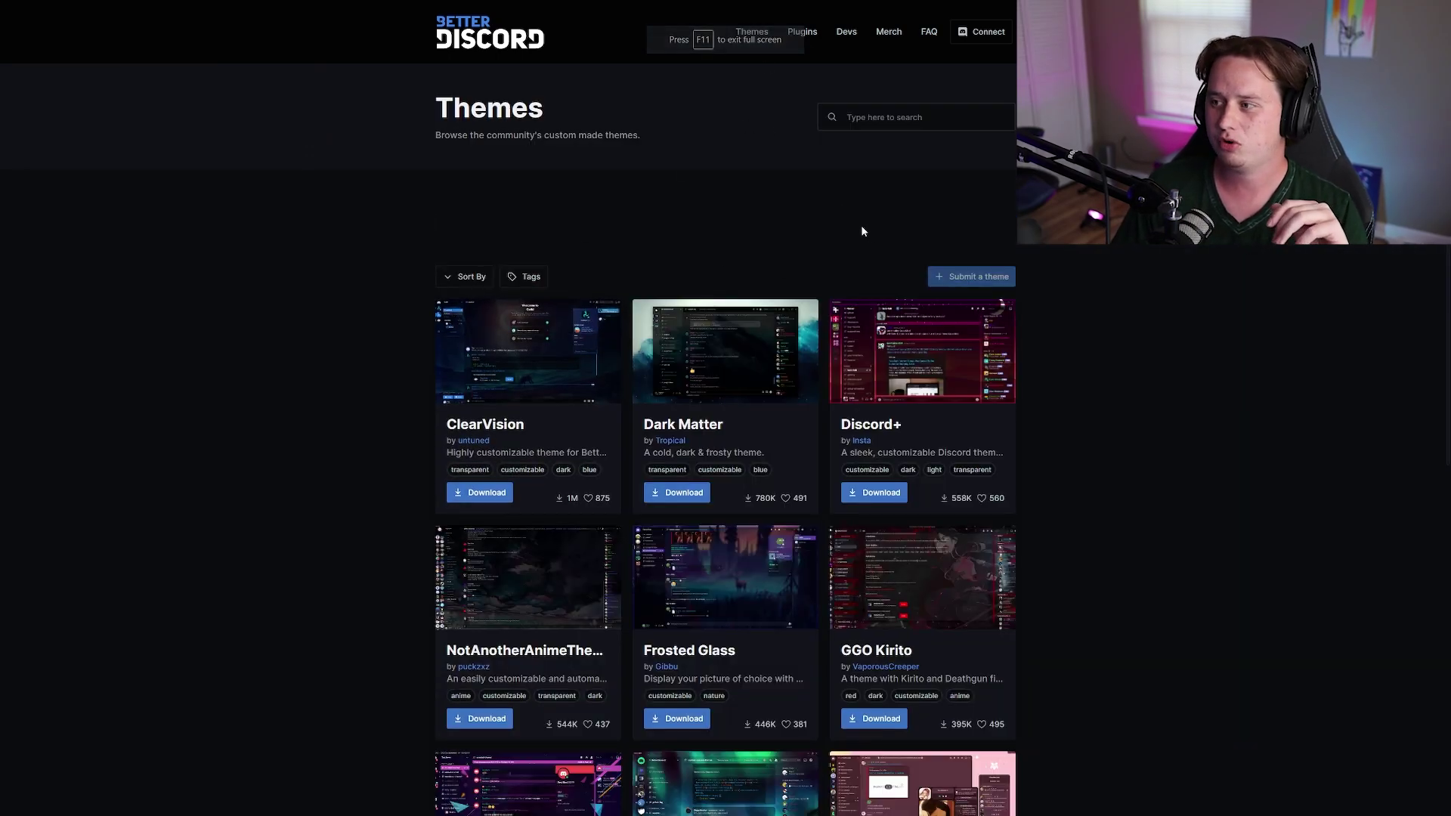
Browse the community themes in the gallery and return to the most popular ones
scroll(895, 220, down, 5)
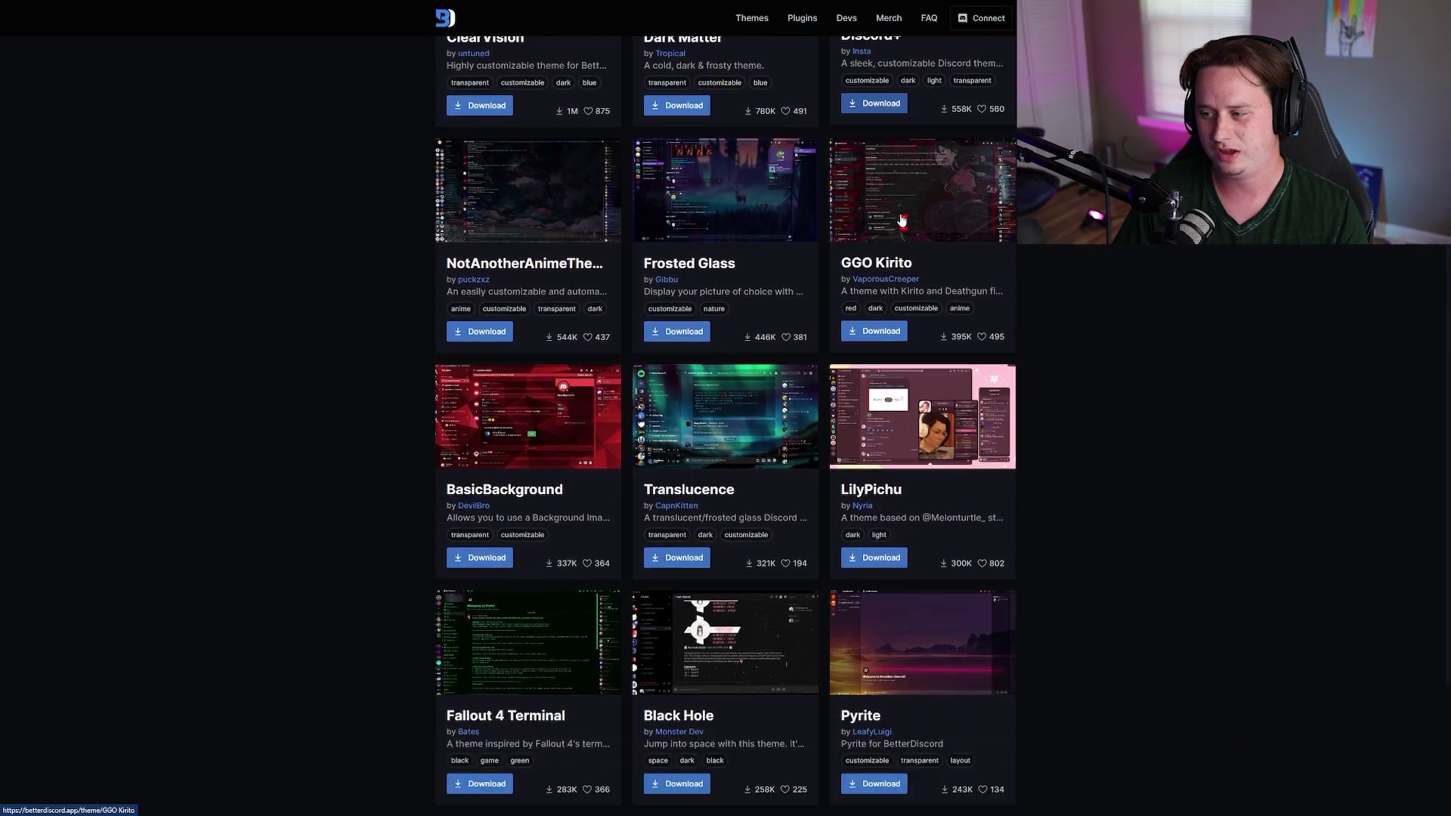
scroll(902, 220, down, 20)
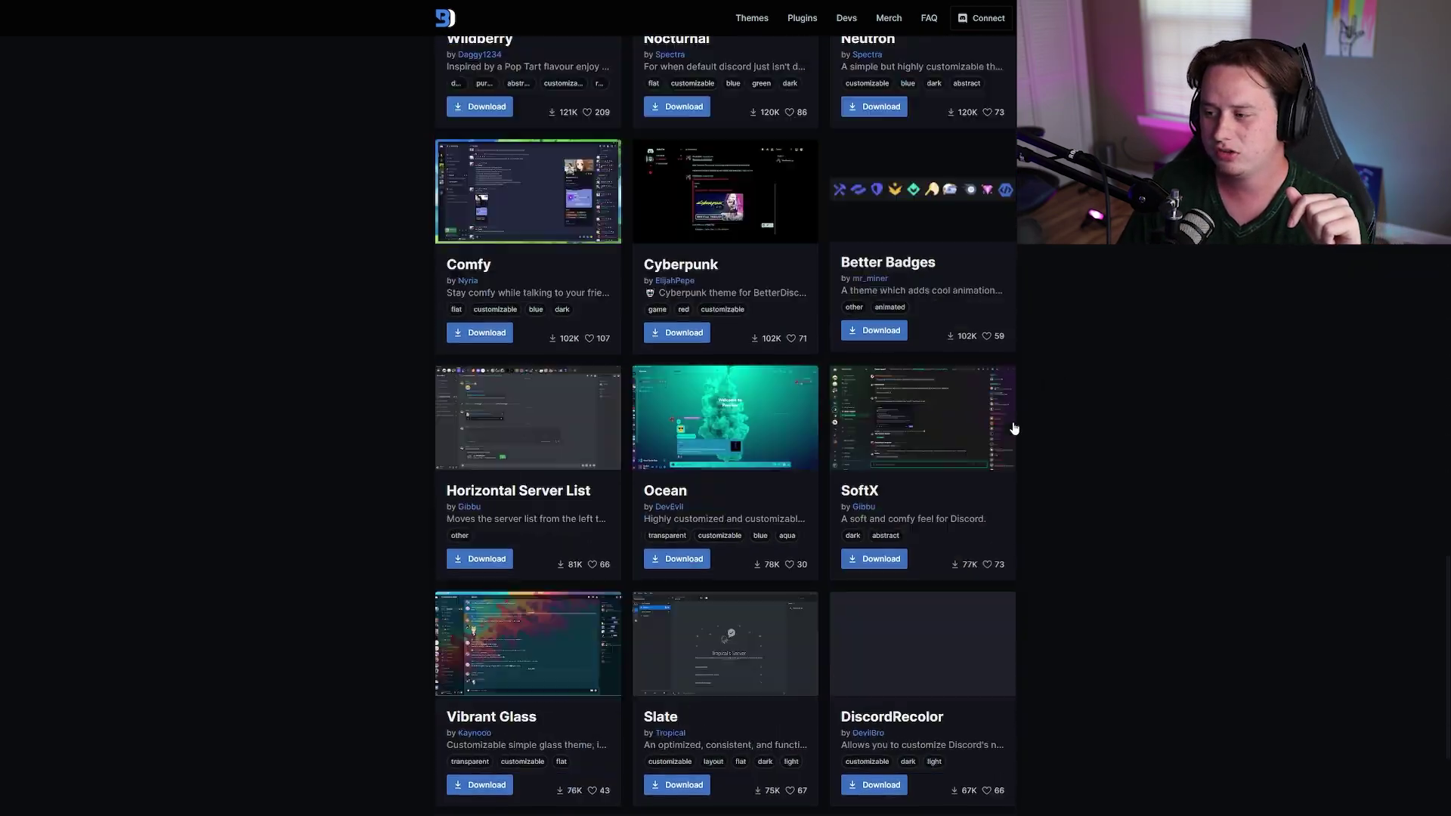
scroll(1015, 429, down, 20)
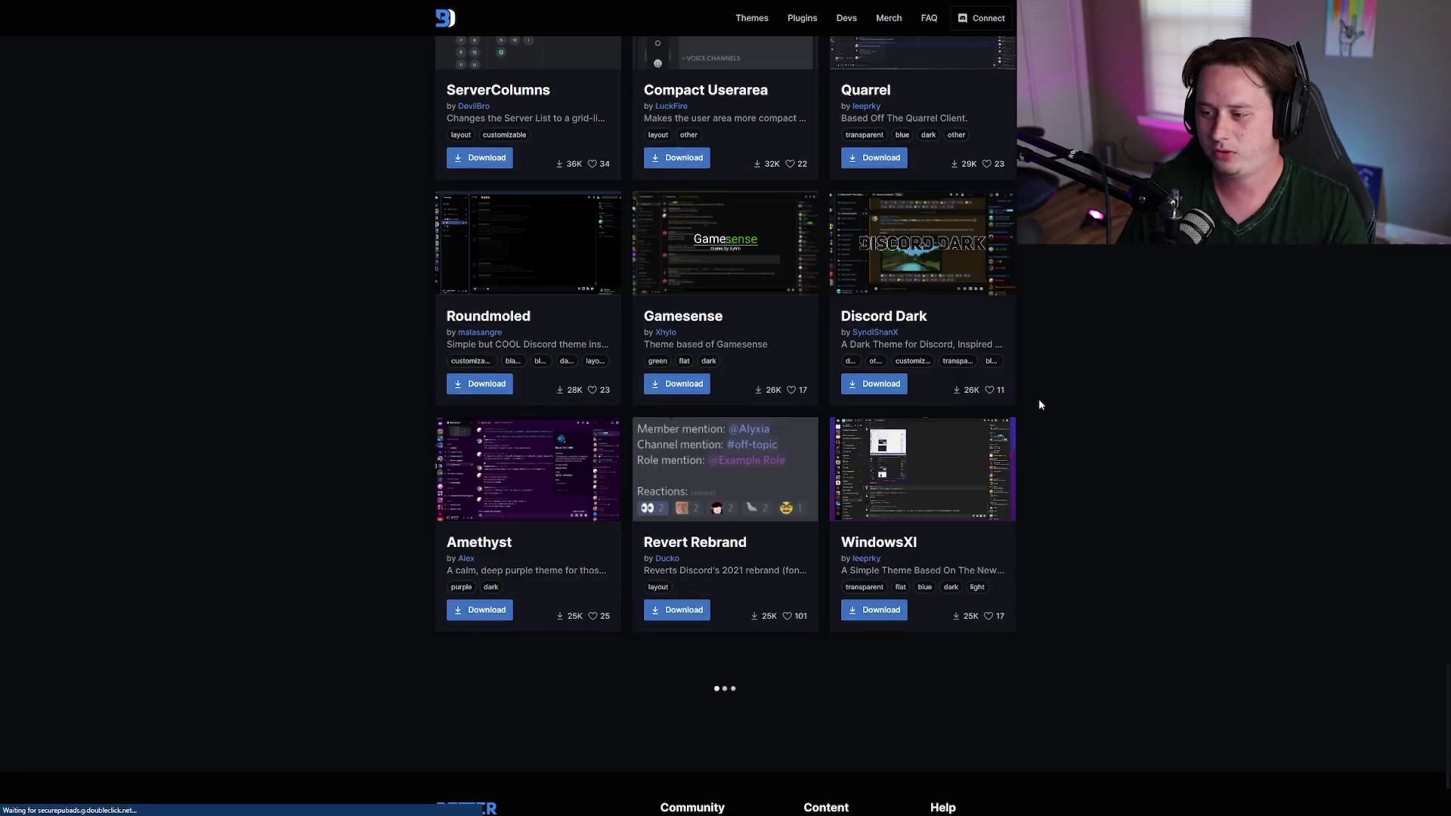
scroll(1049, 401, down, 20)
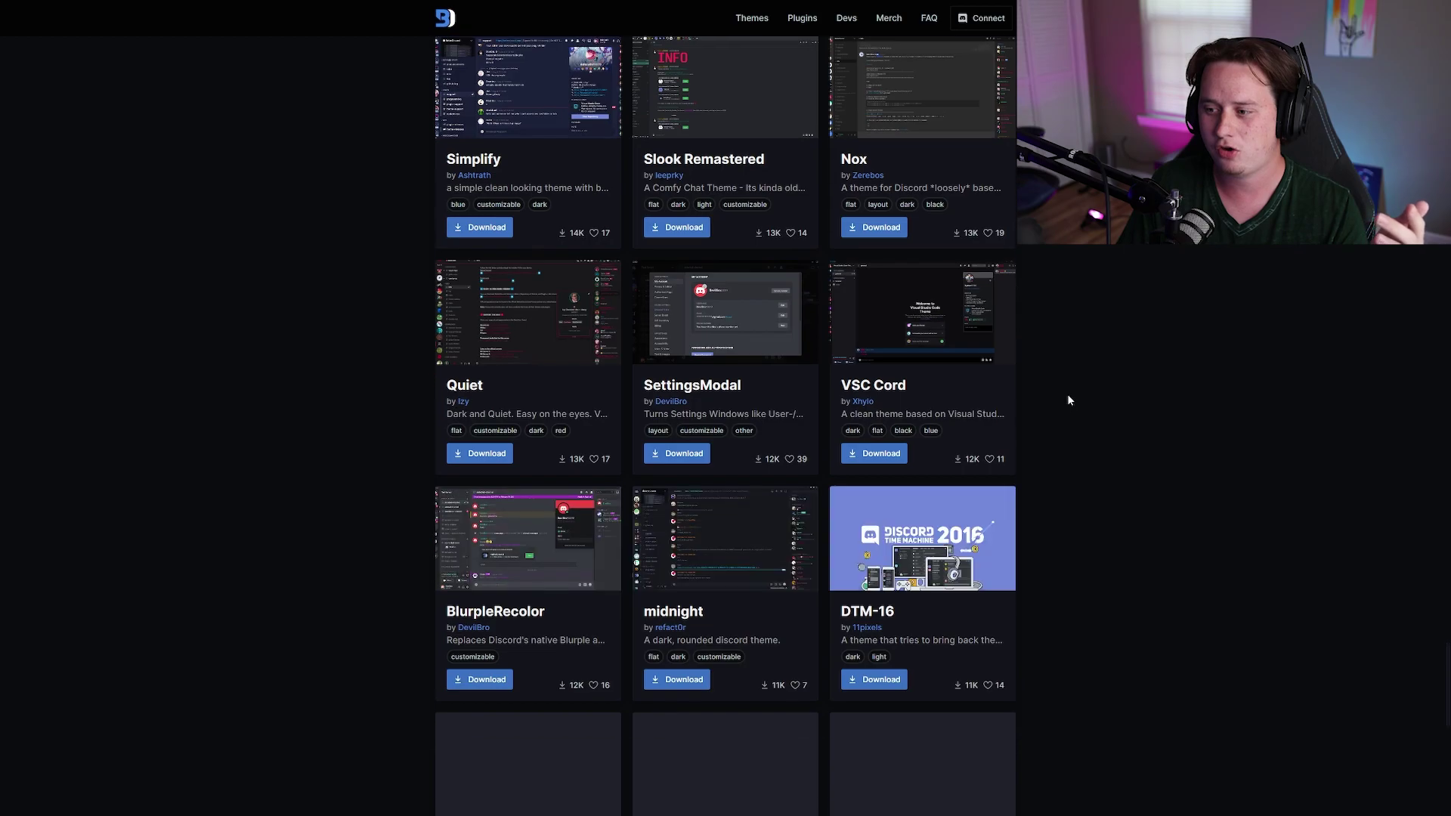
scroll(1073, 397, down, 10)
scroll(1144, 437, up, 2)
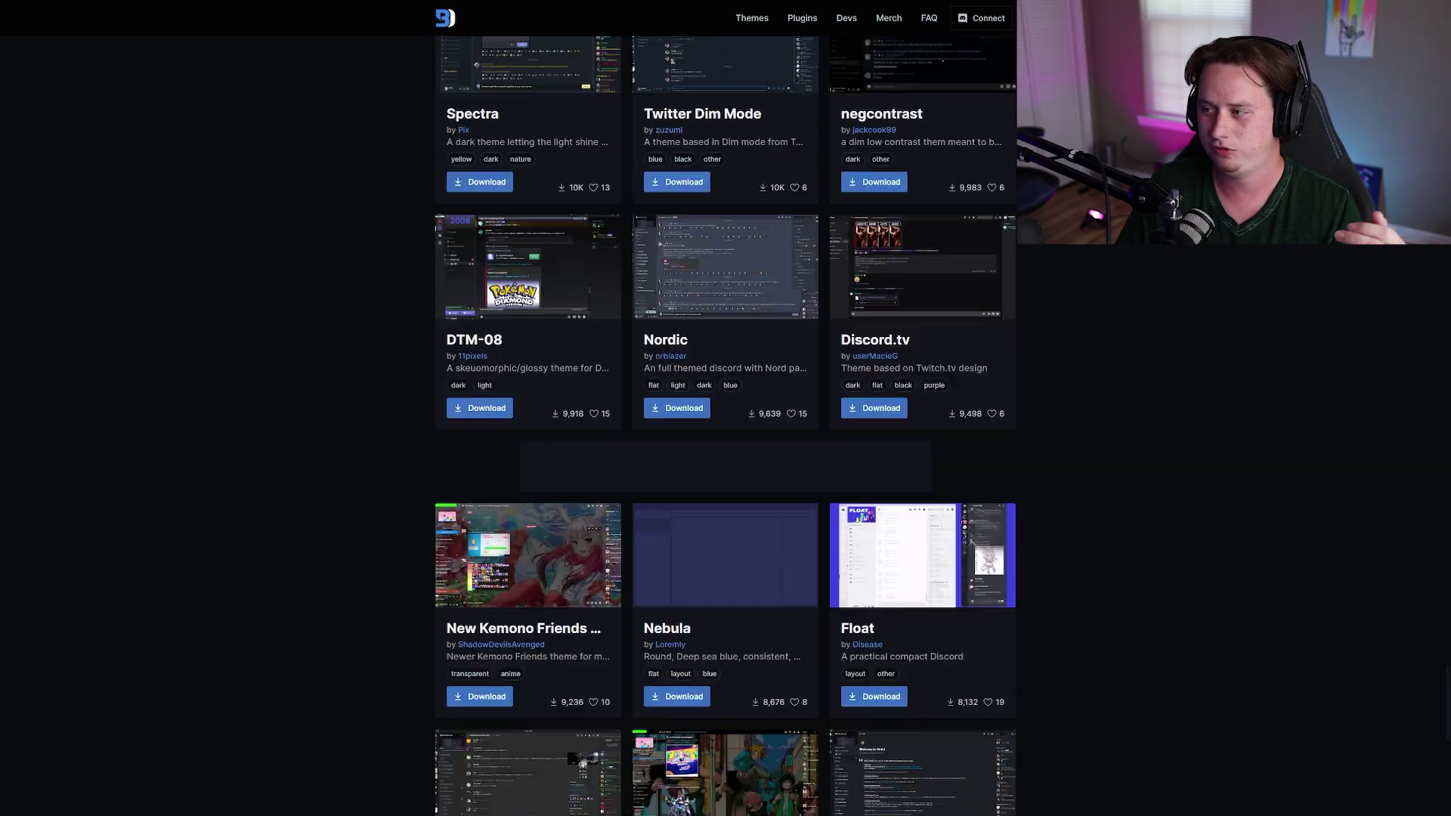
scroll(1069, 337, up, 20)
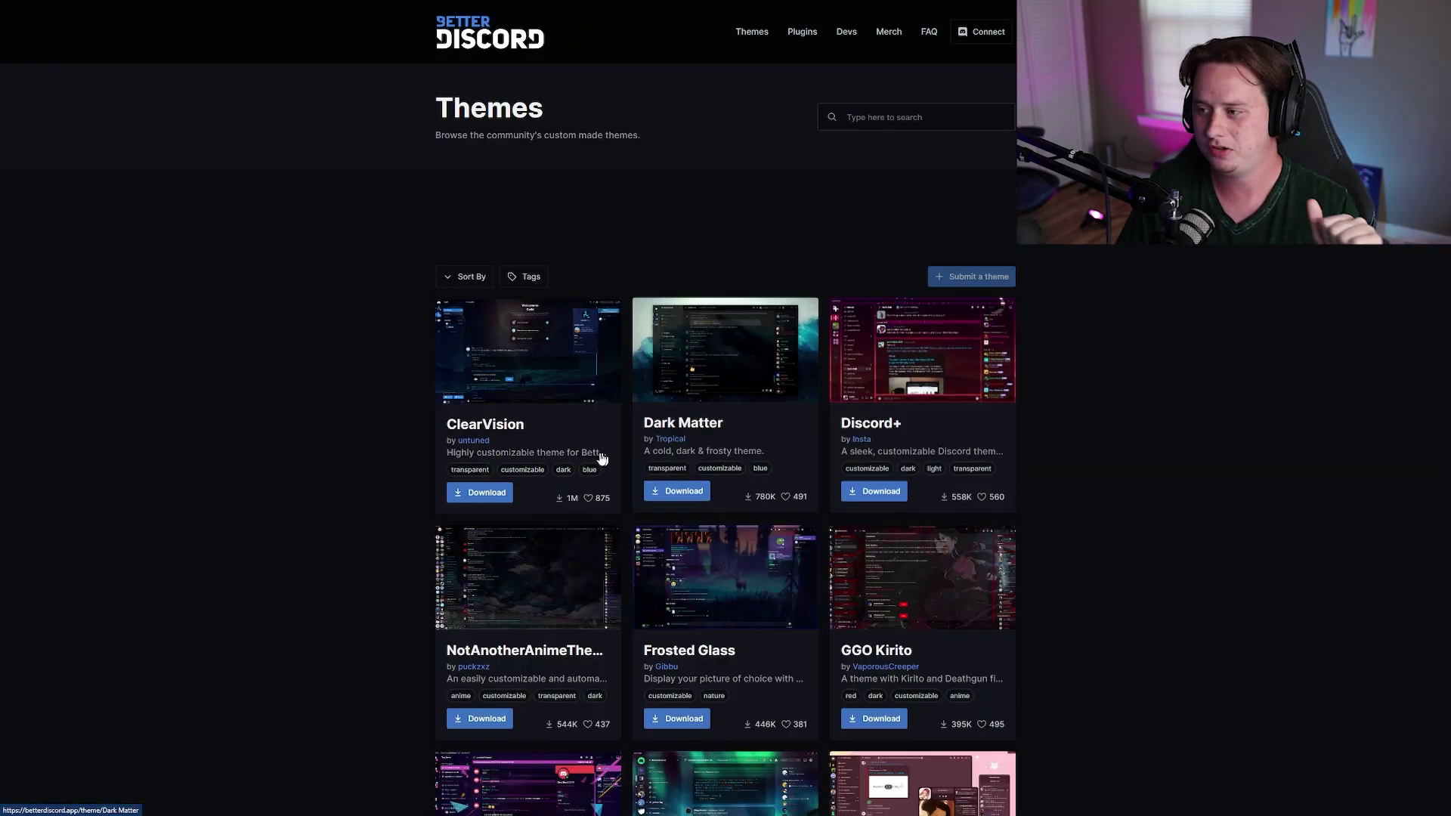
scroll(582, 472, down, 1)
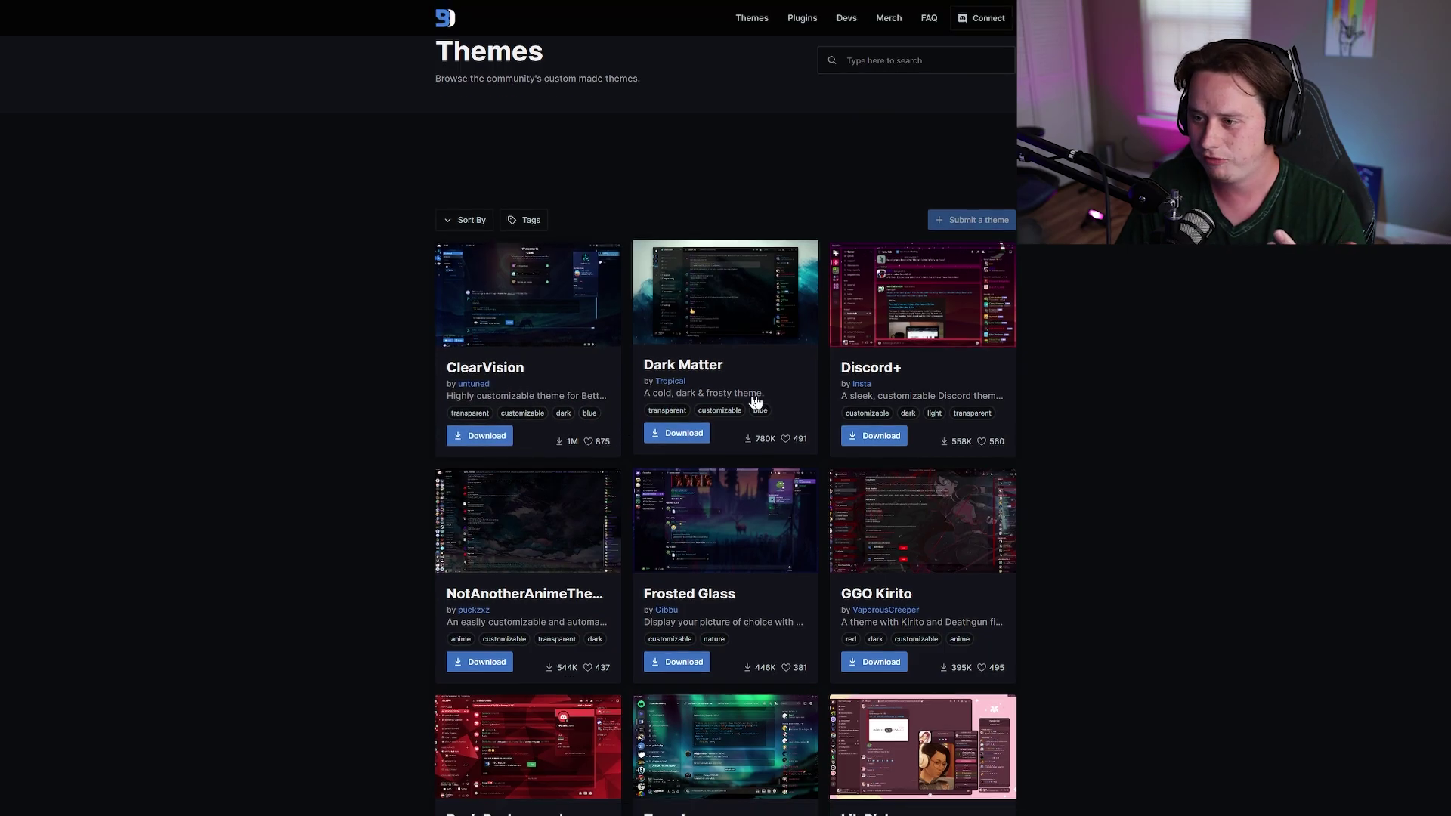
Download the ClearVision theme, saving ClearVision_v6.theme in a new folder named Discord Themes inside the YouTube folder
click(563, 375)
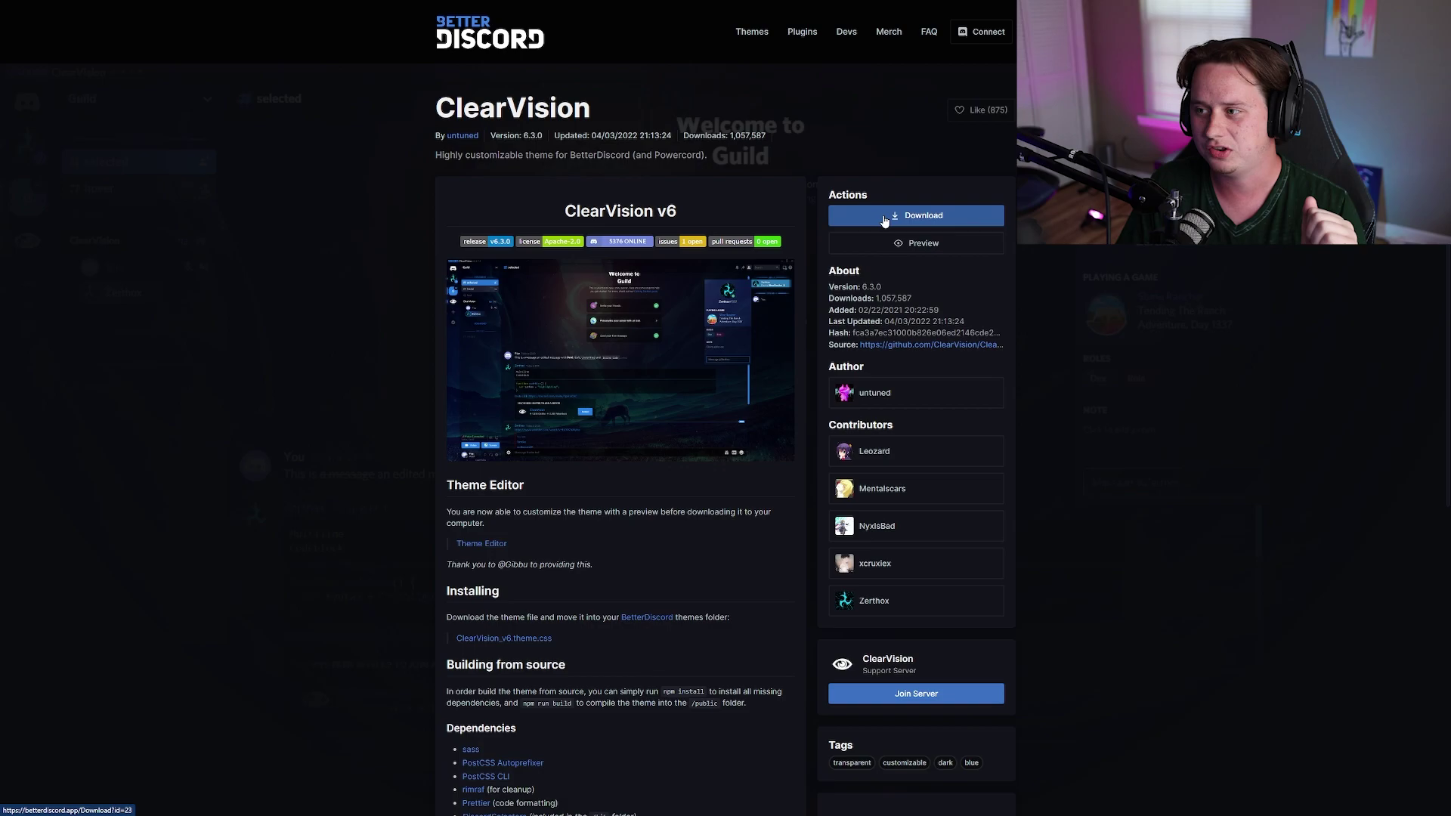
click(886, 219)
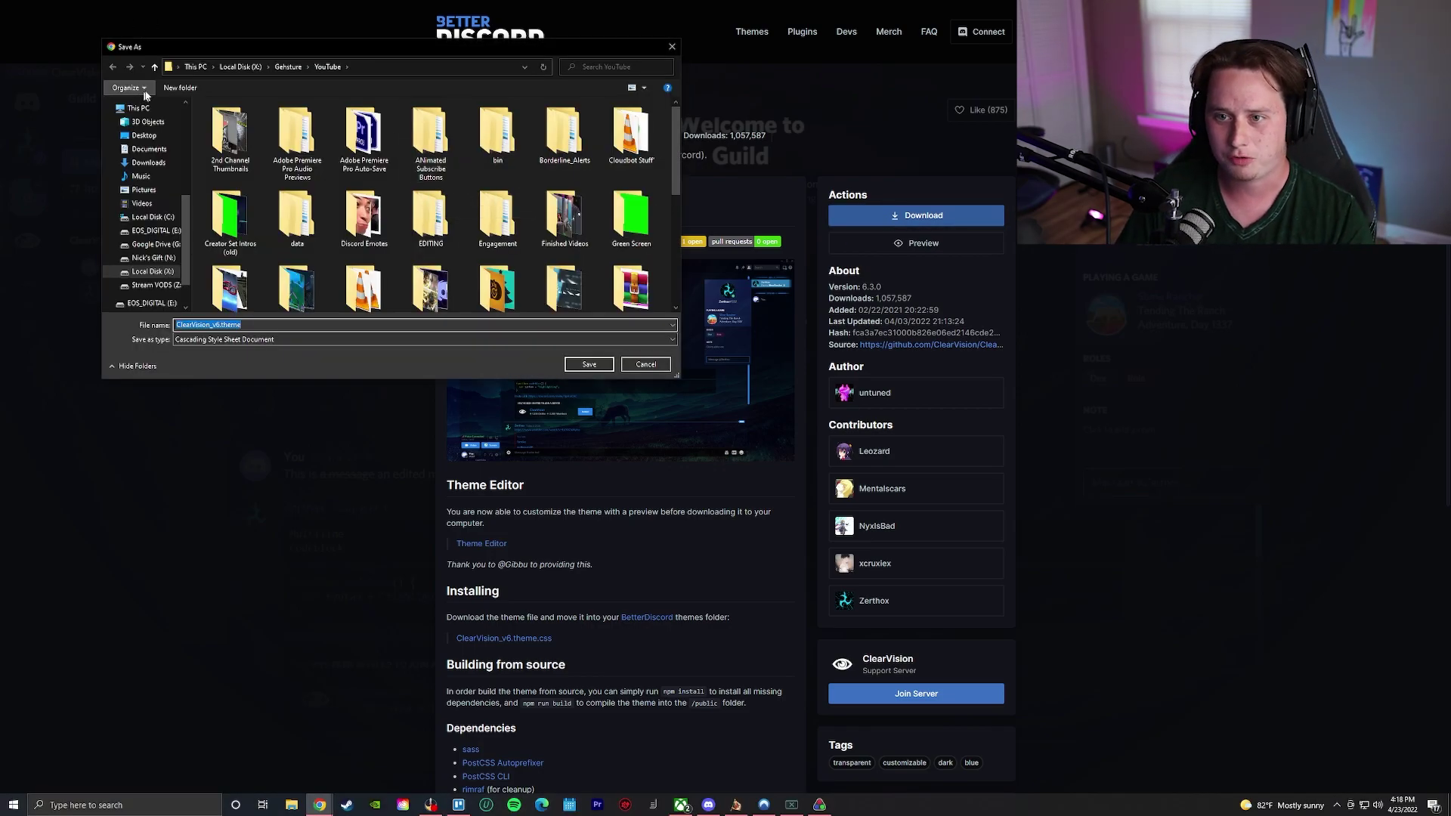
click(186, 87)
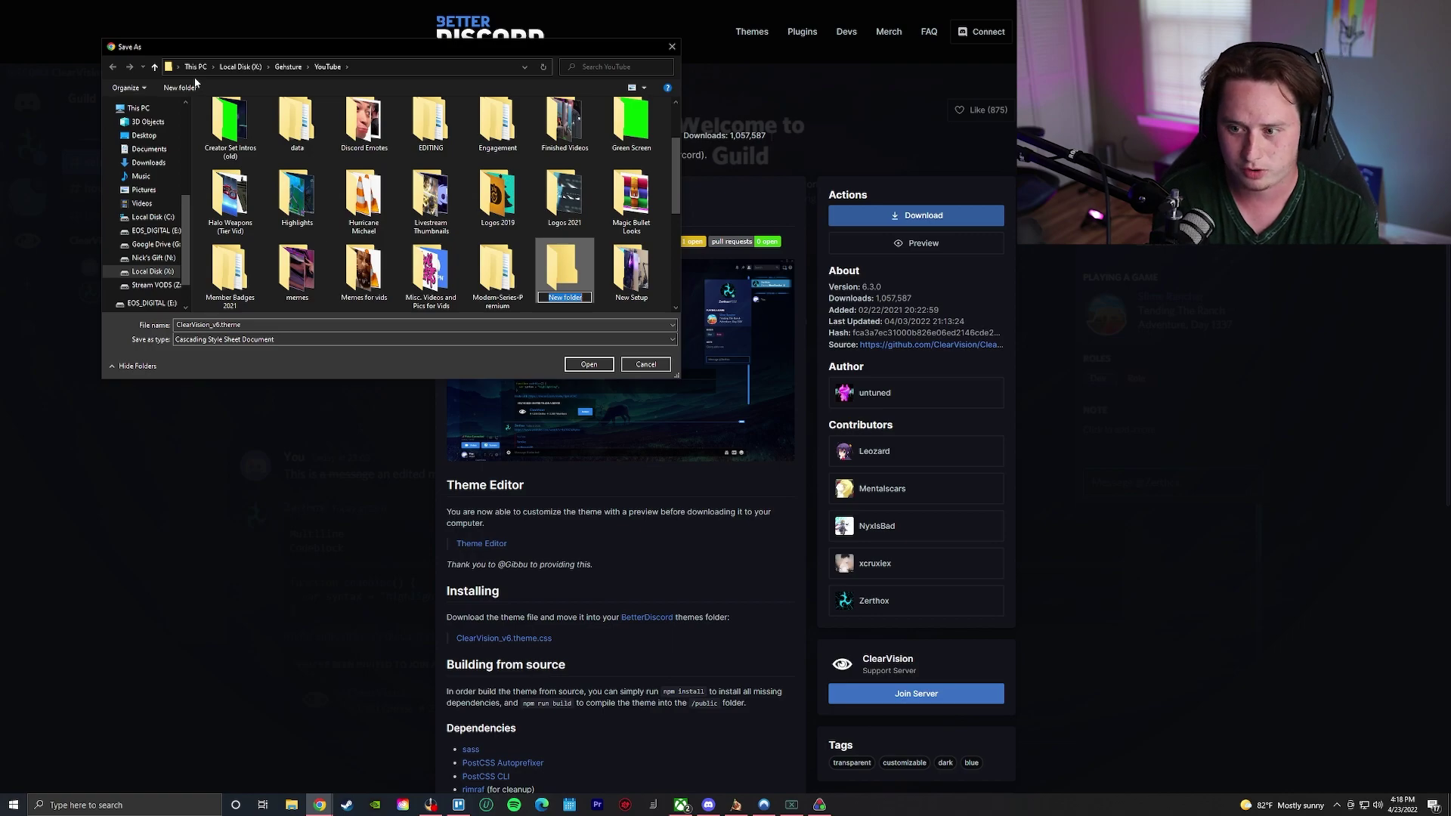
text(Discord)
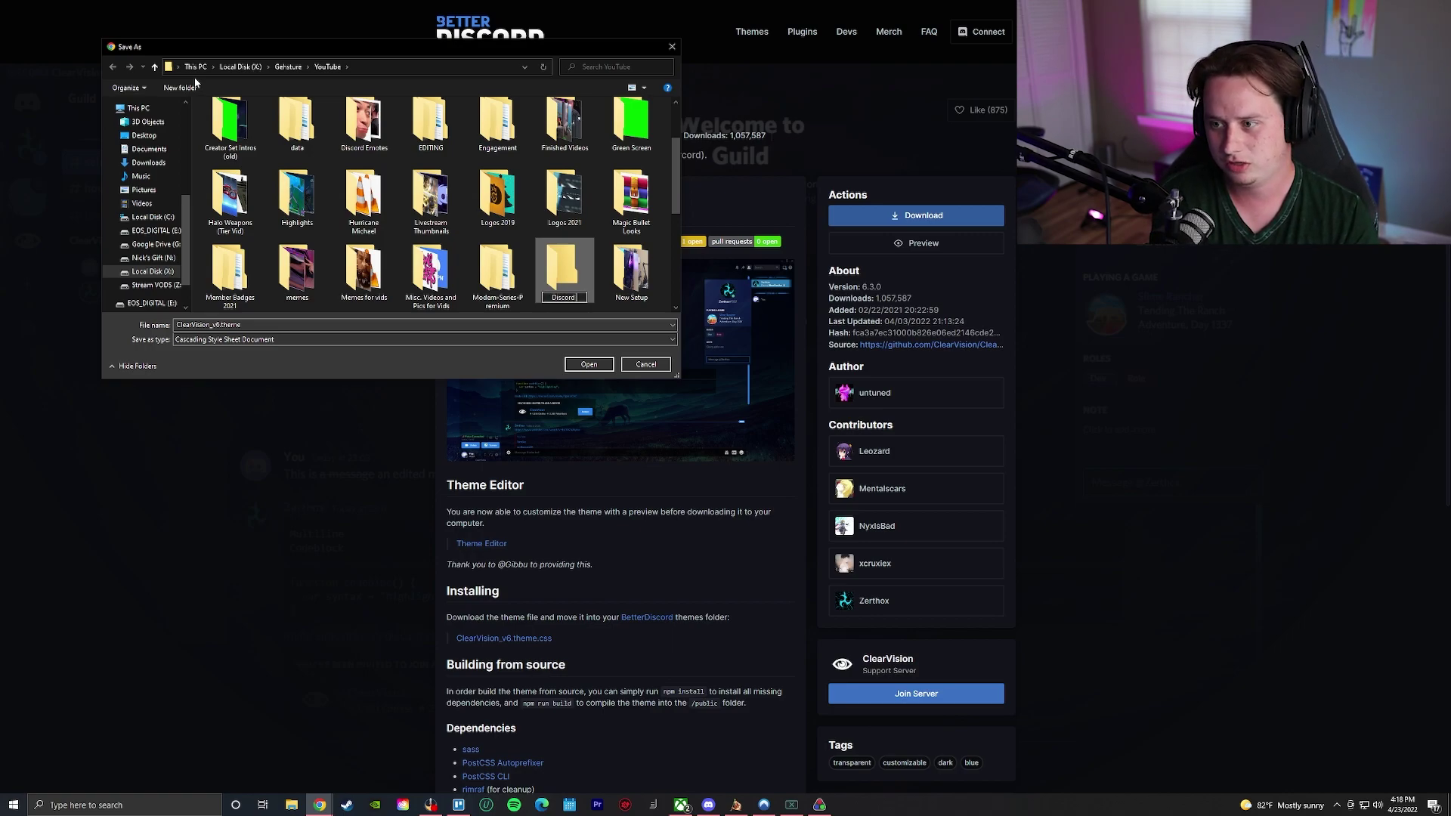
text( Themes)
key(Return)
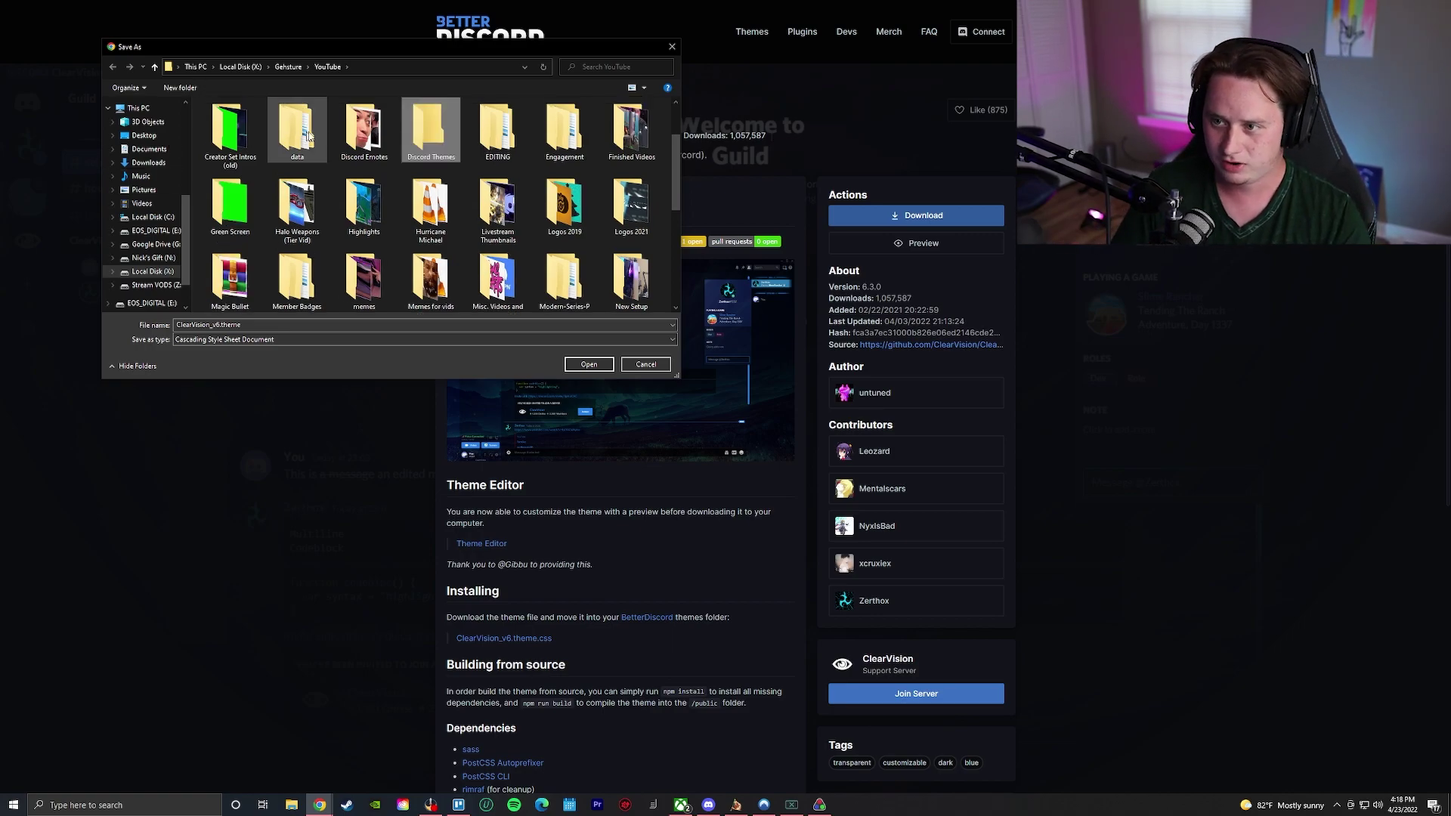
double_click(417, 138)
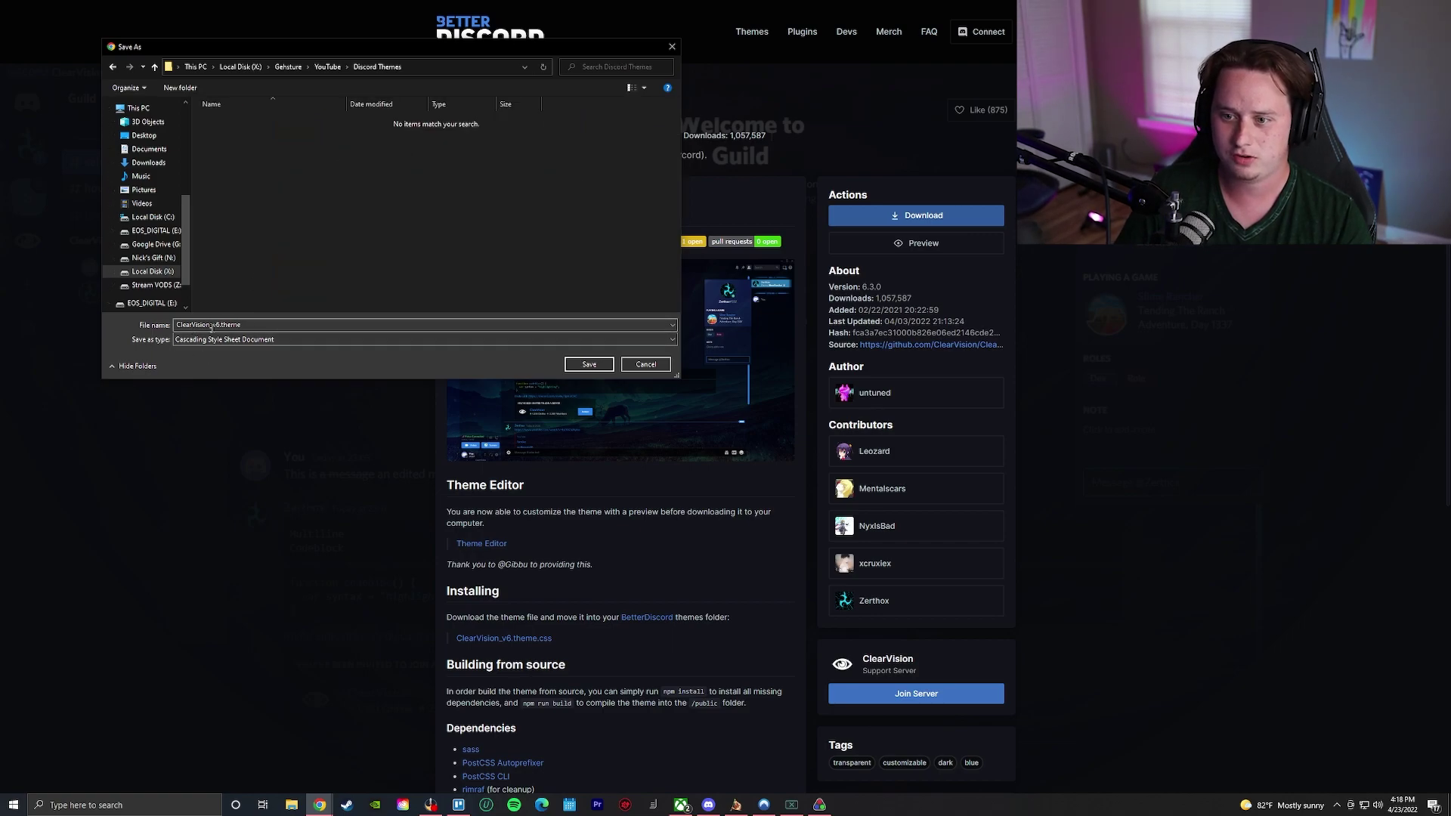
click(583, 365)
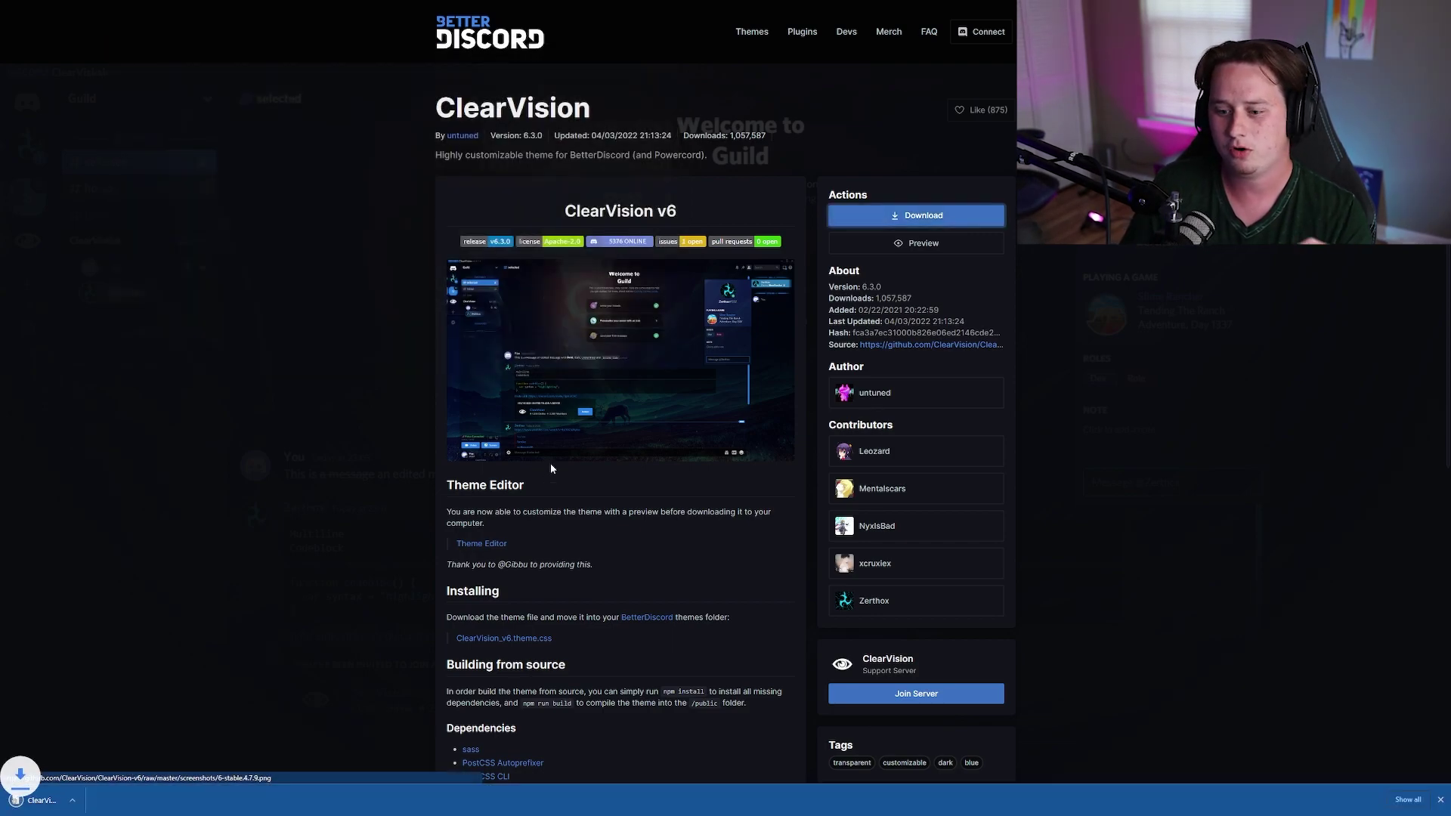
Exit the browser's full-screen view and switch back to the BetterDiscord Themes list in Discord
key(F11)
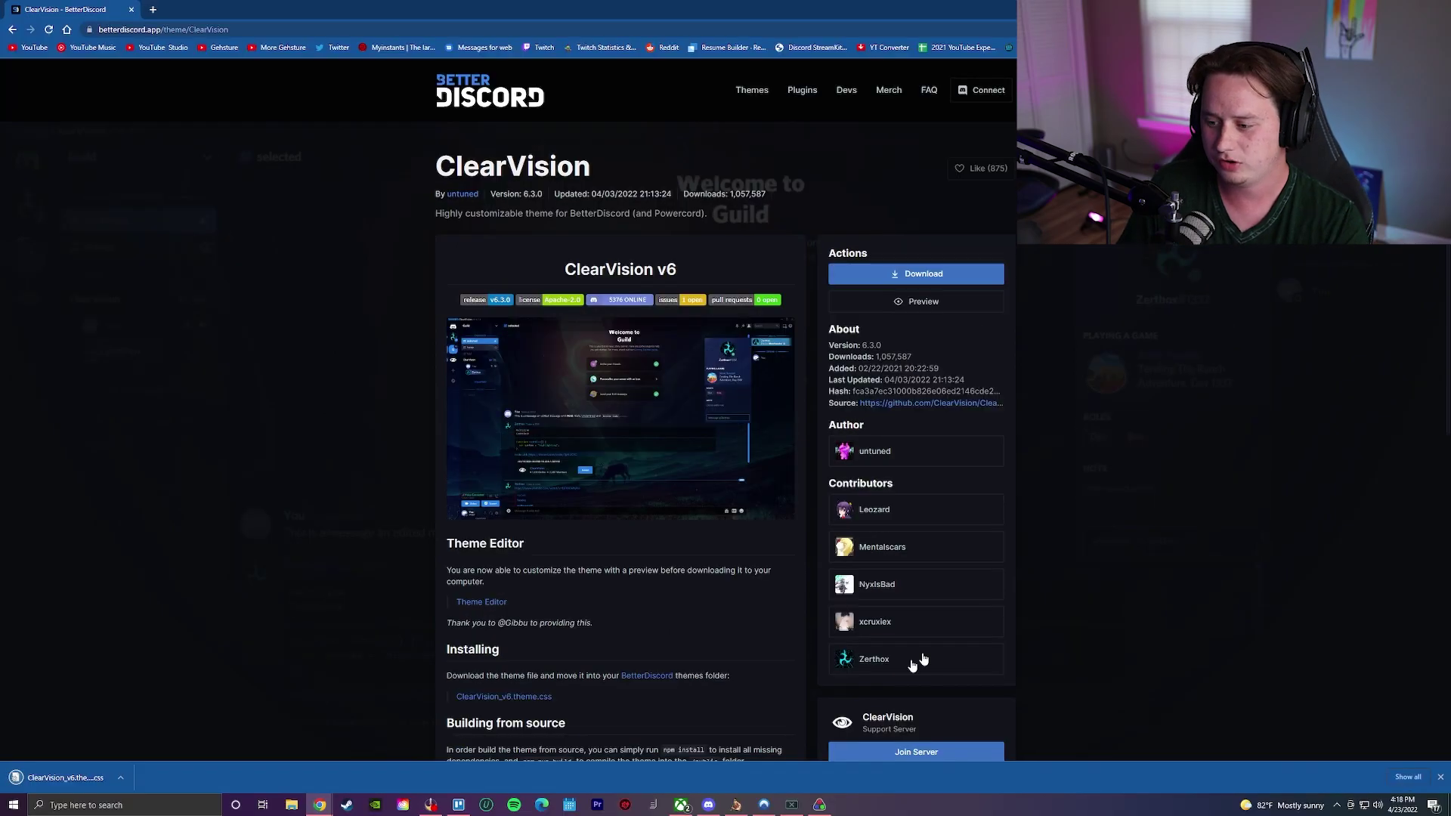
click(709, 805)
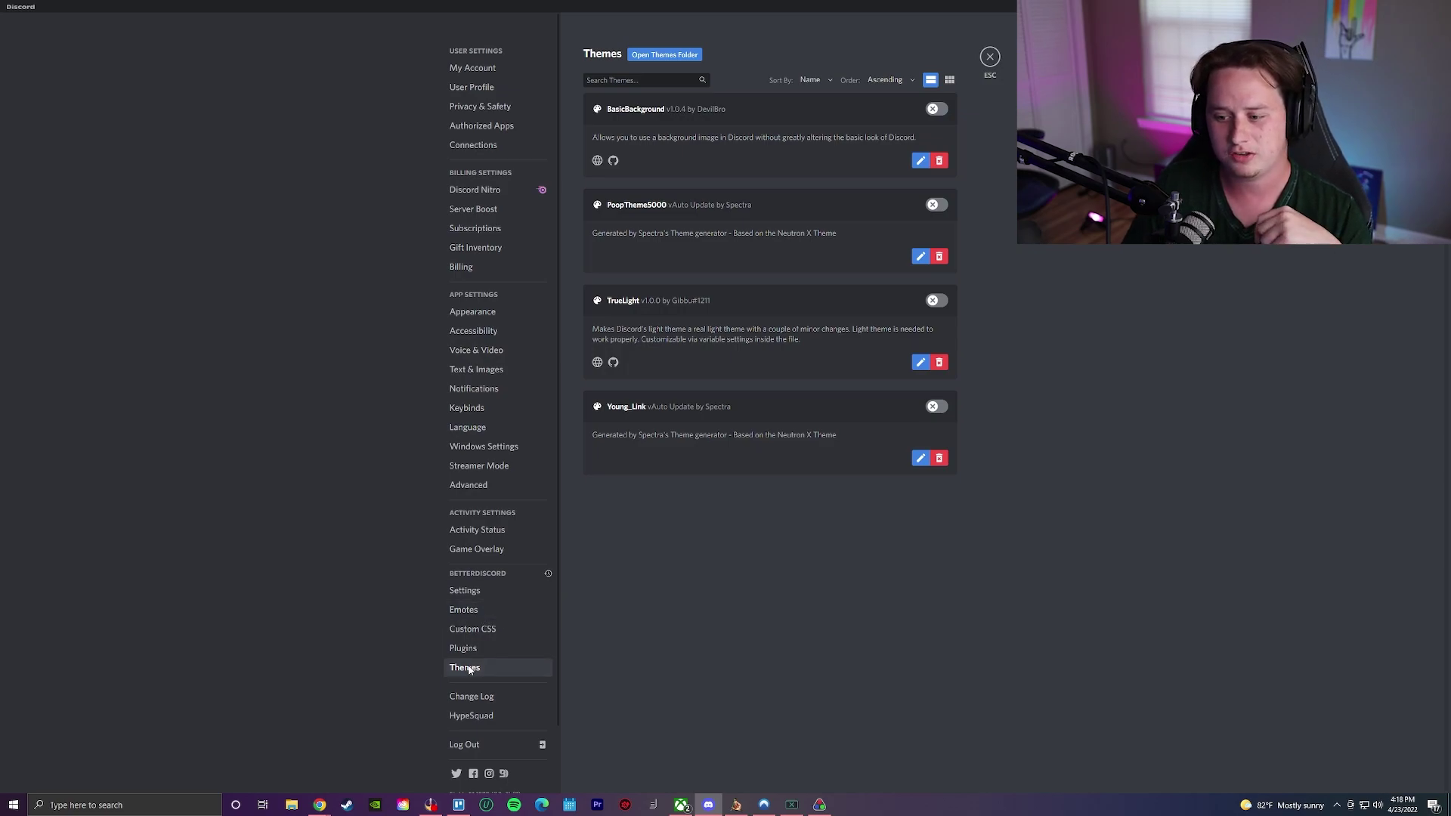
Open the BetterDiscord themes folder from Discord and open Quick access in a second File Explorer window
click(692, 55)
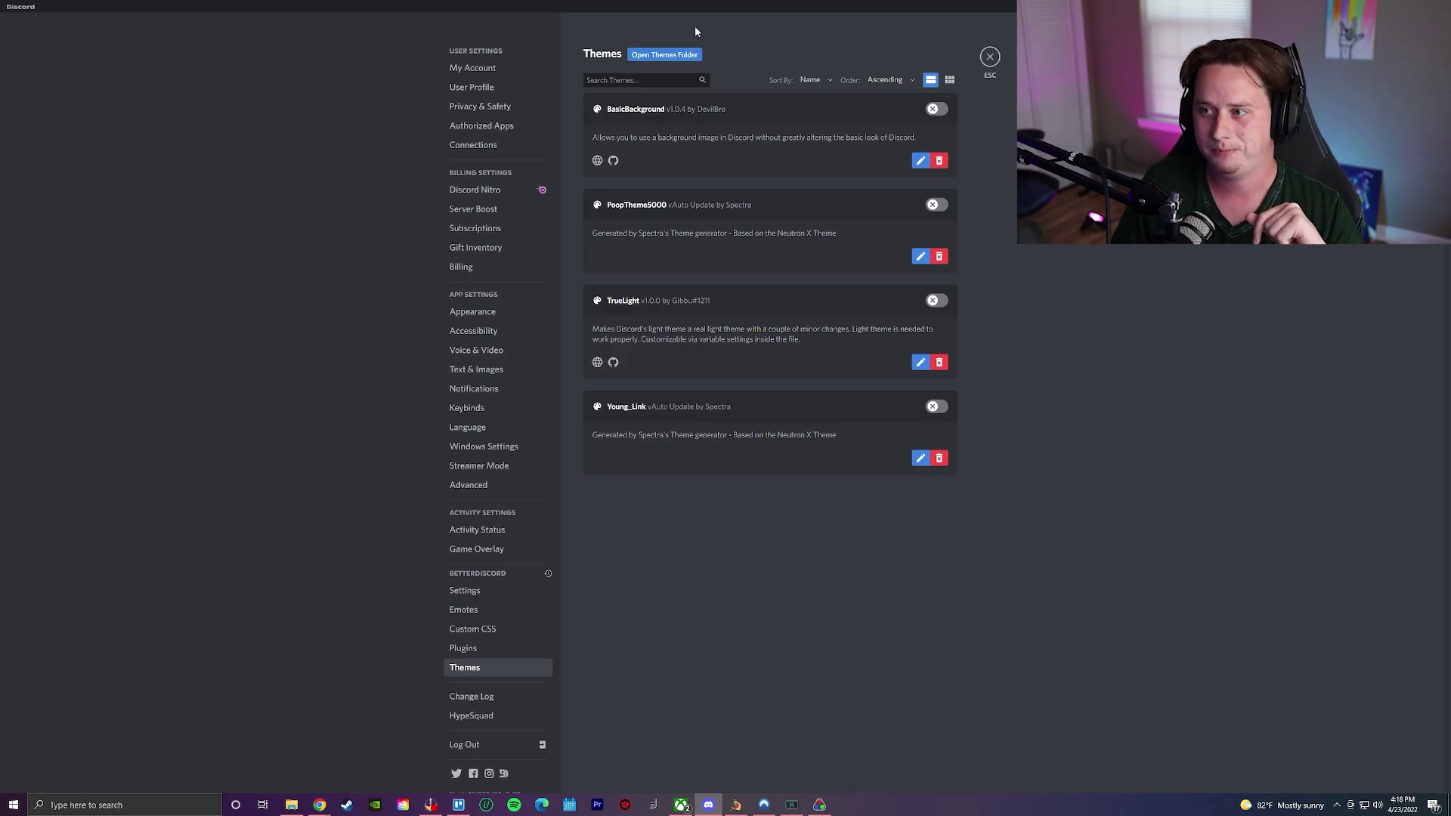
drag(824, 203, 803, 215)
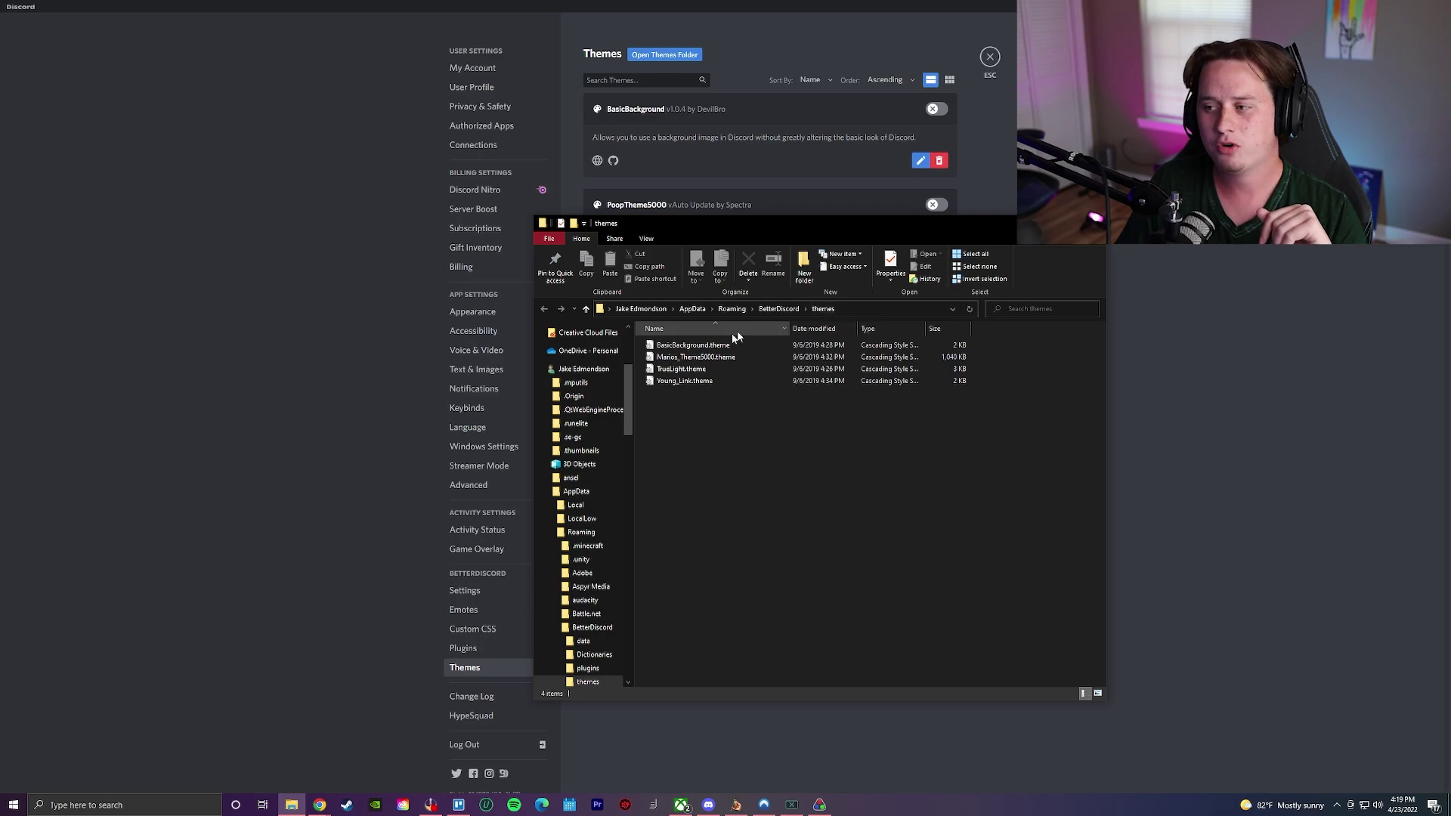
scroll(627, 344, up, 4)
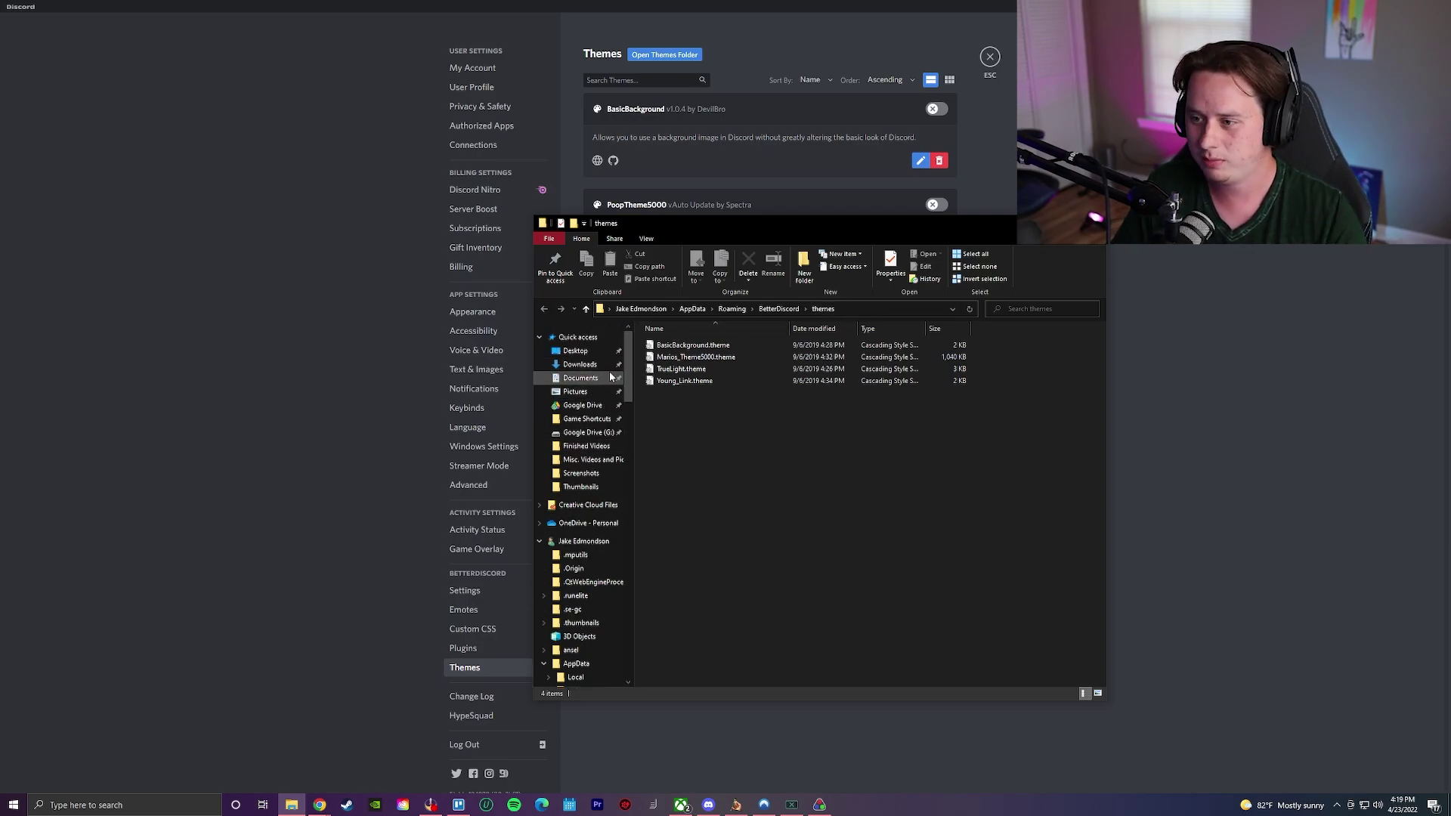
right_click(585, 347)
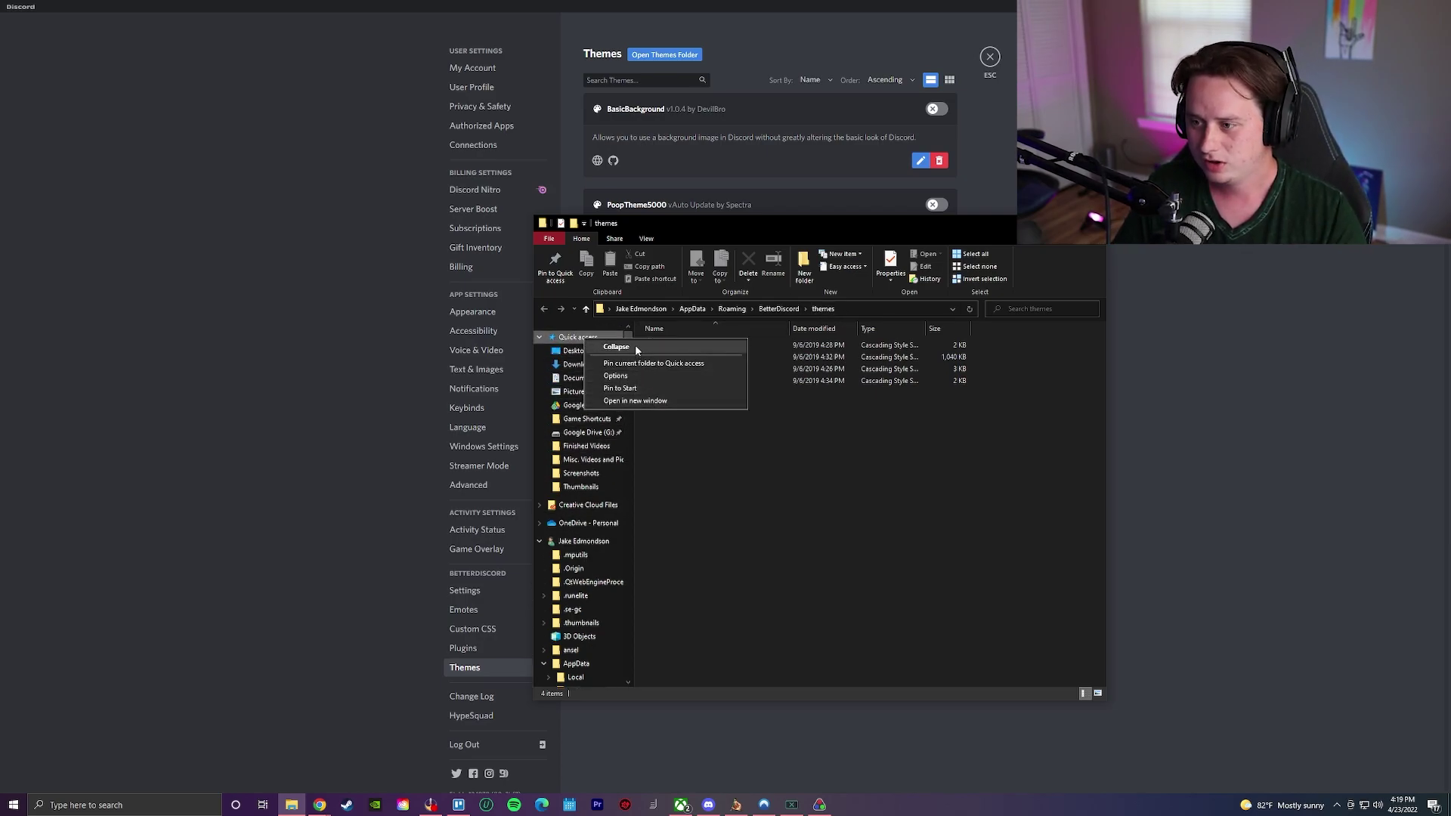
click(643, 400)
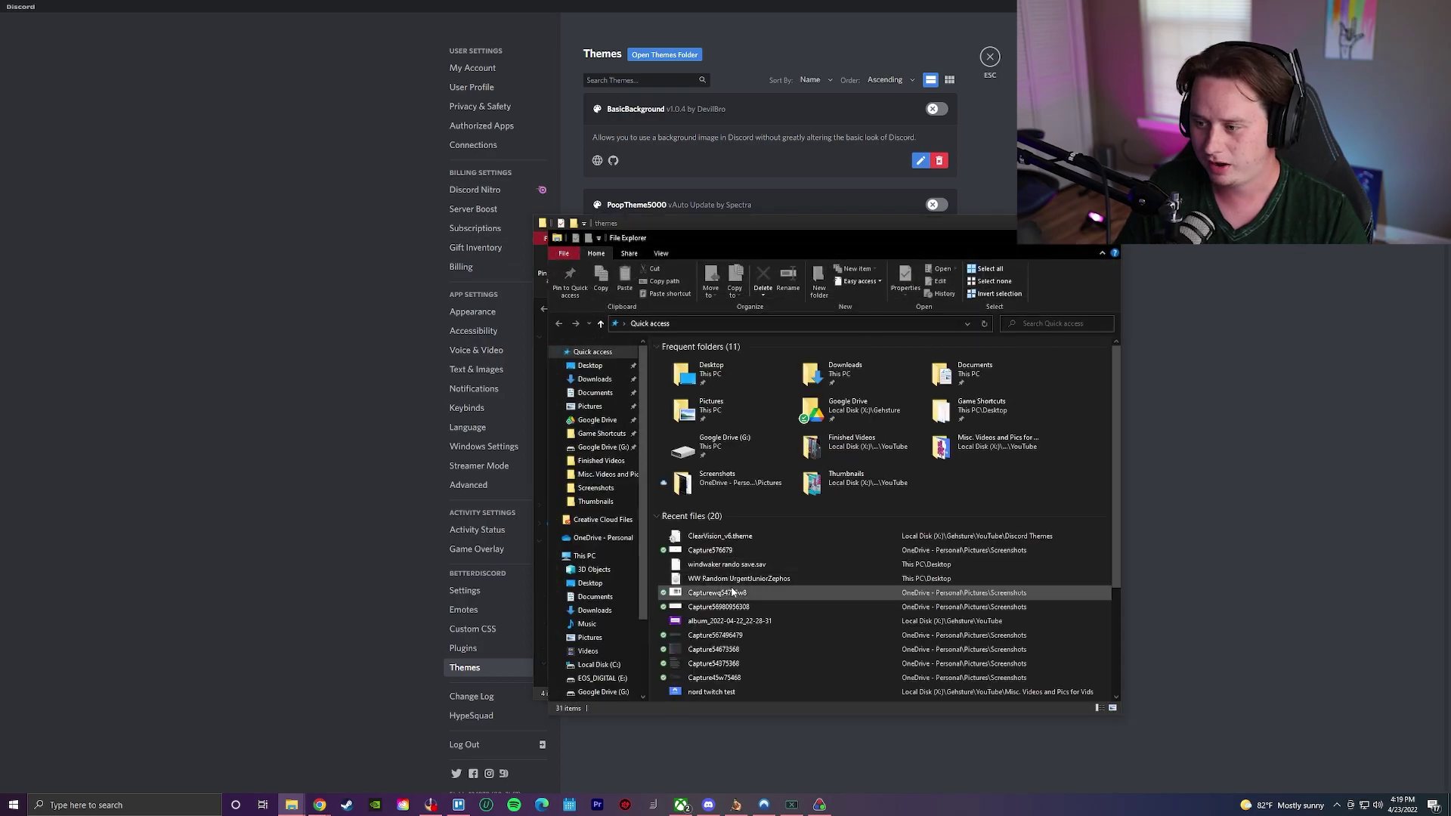
Copy ClearVision_v6.theme from the recent files into the BetterDiscord themes folder and return to Discord's Themes list
drag(764, 237, 1015, 384)
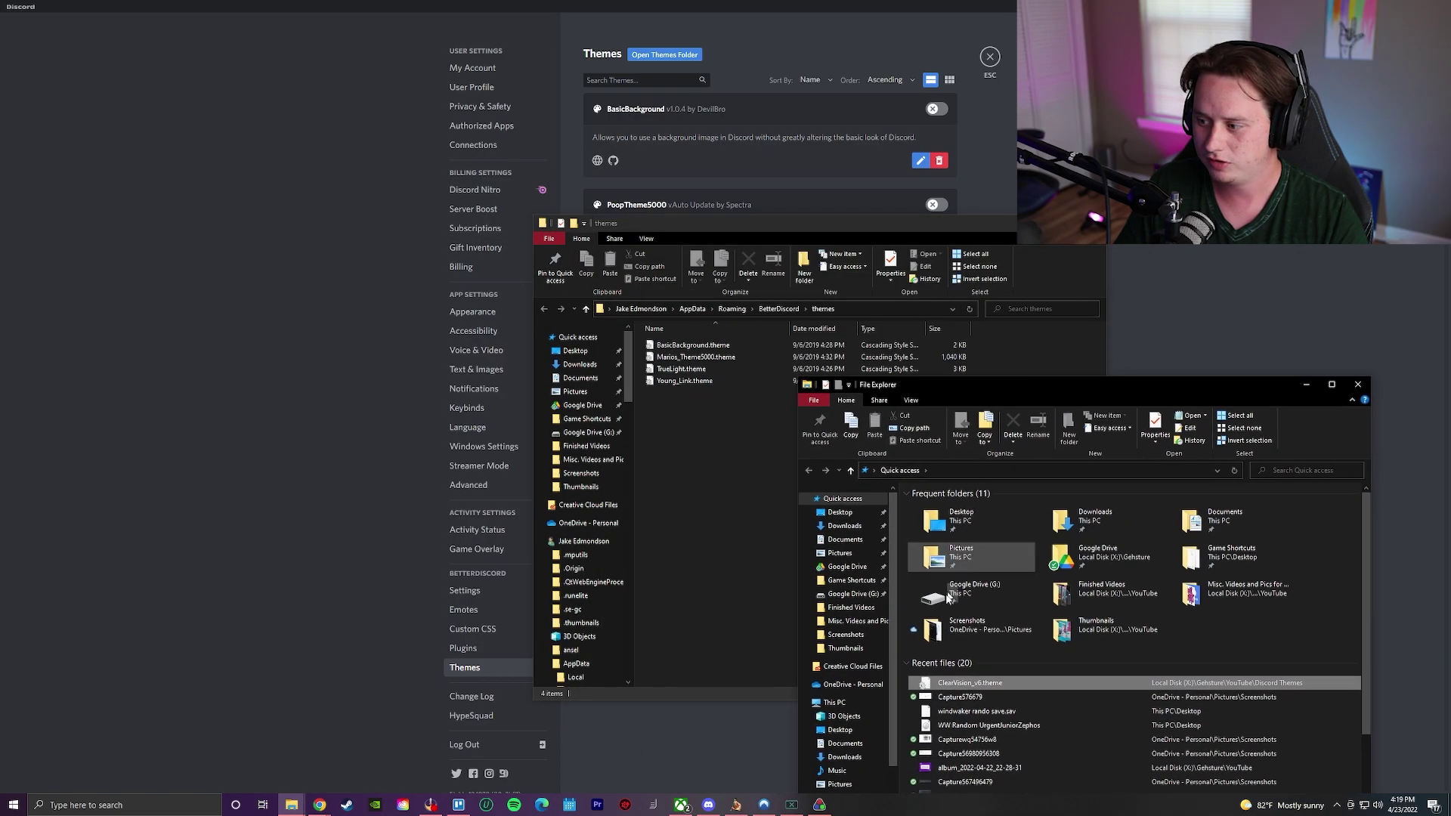
drag(972, 685, 718, 461)
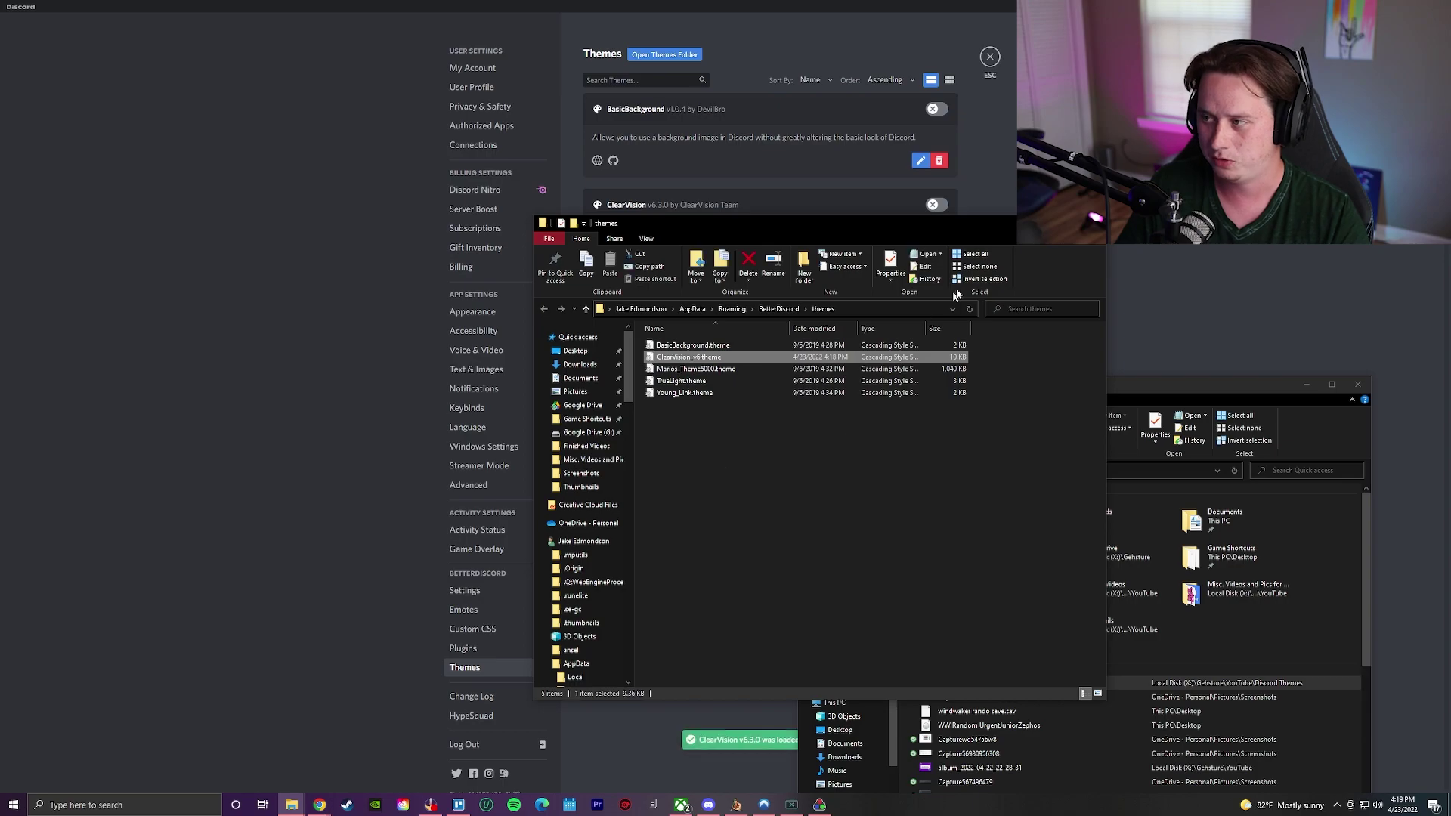
click(1227, 305)
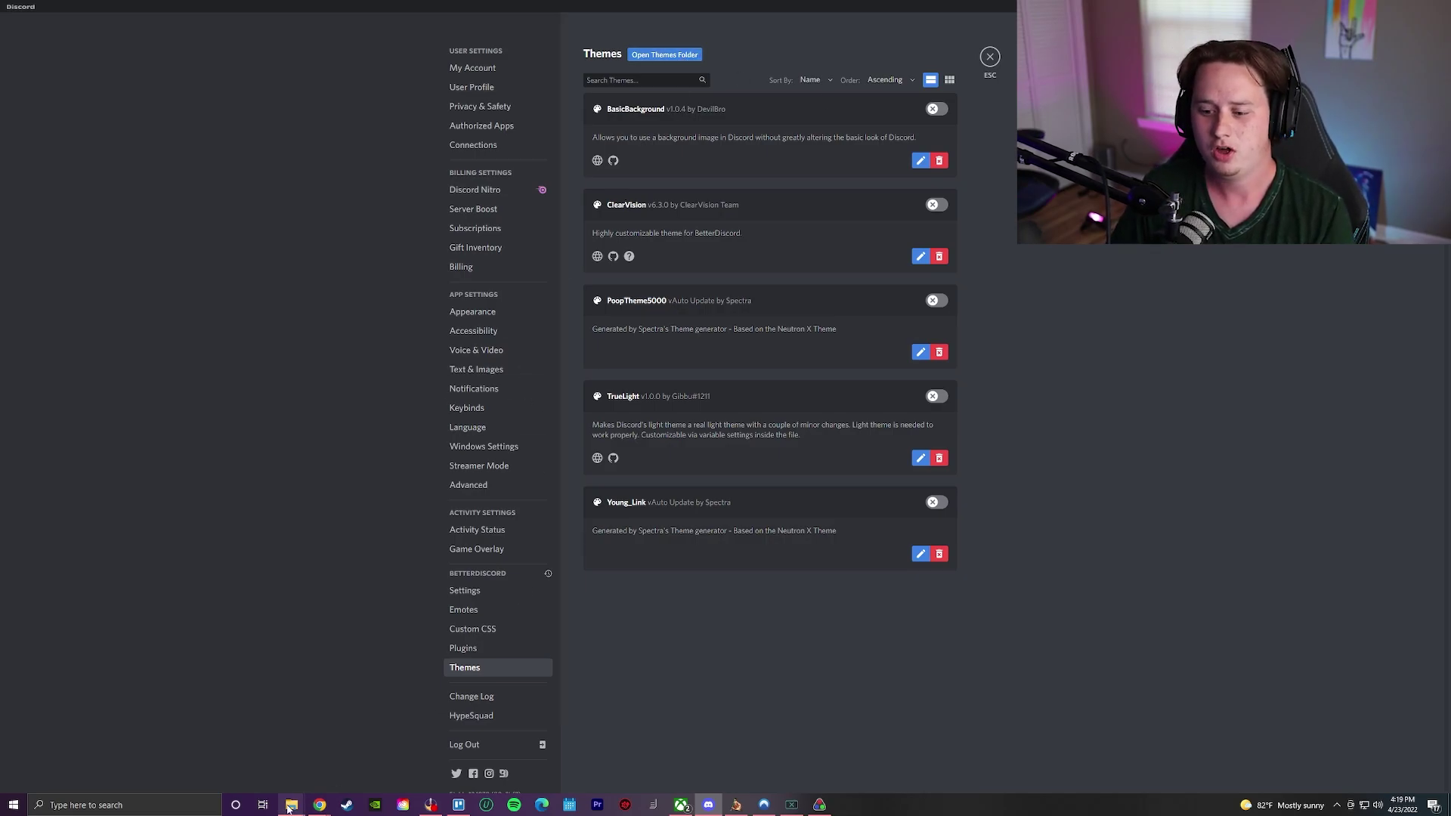
mouse_move(292, 802)
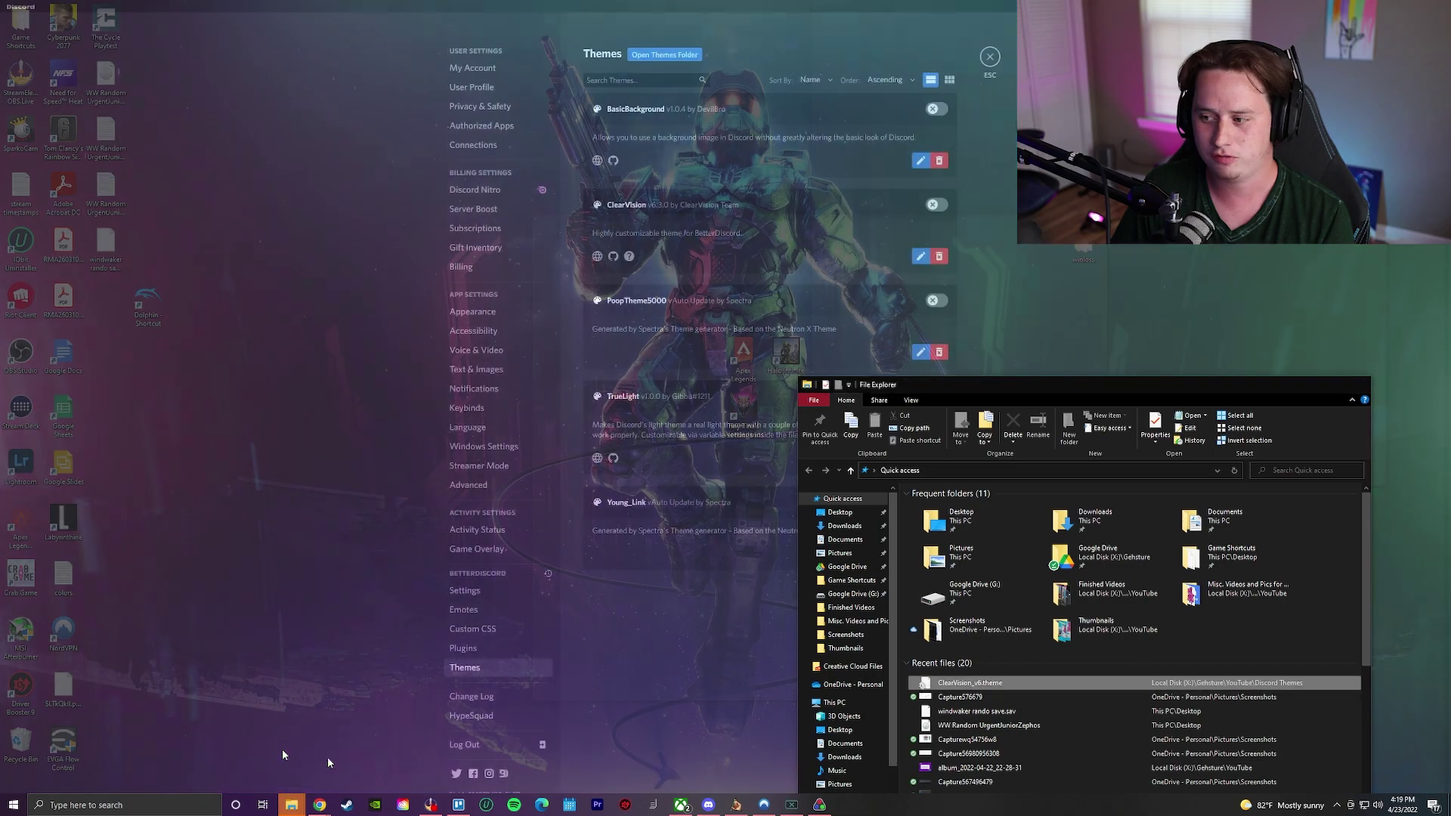
click(302, 746)
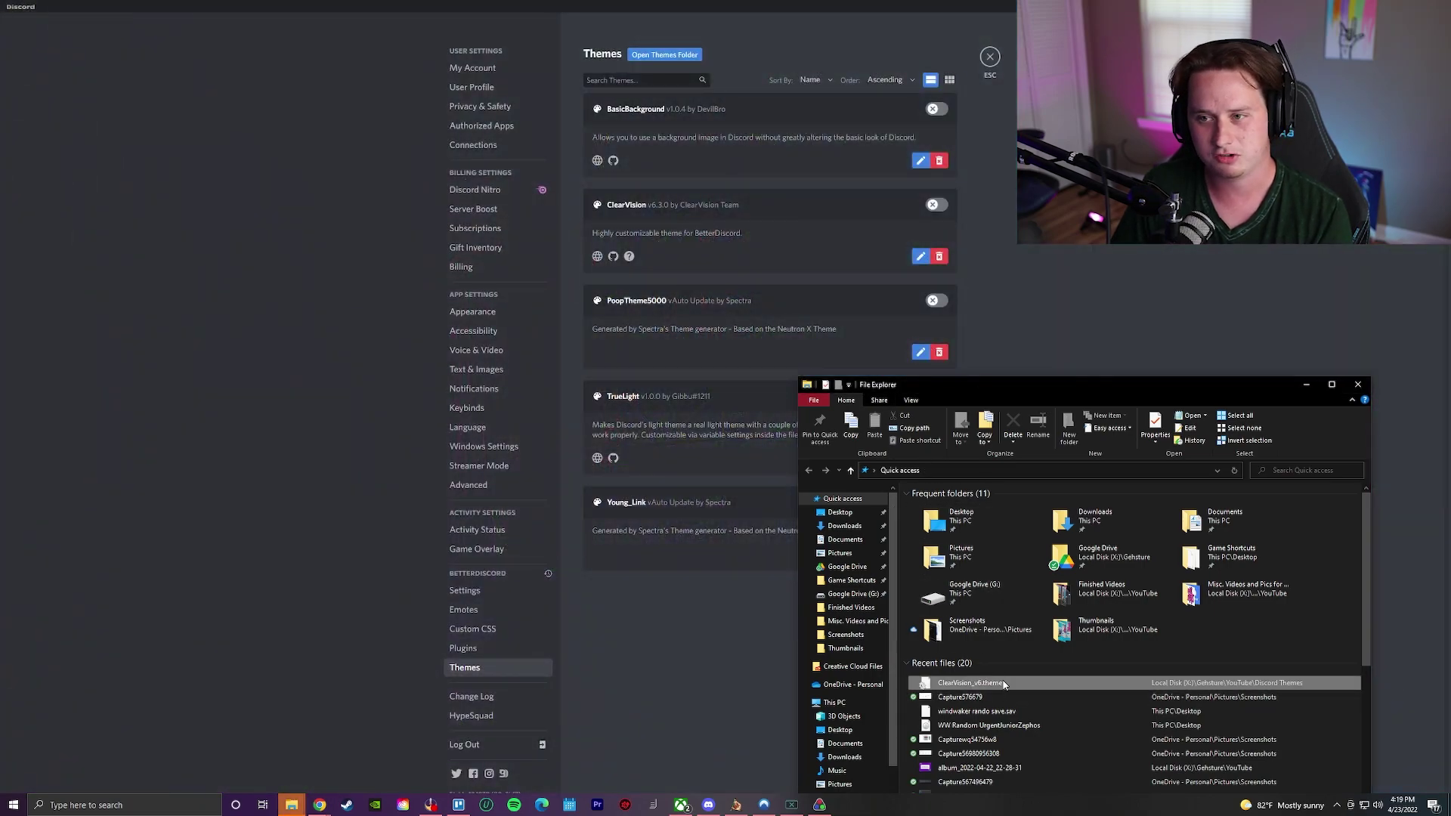
click(633, 286)
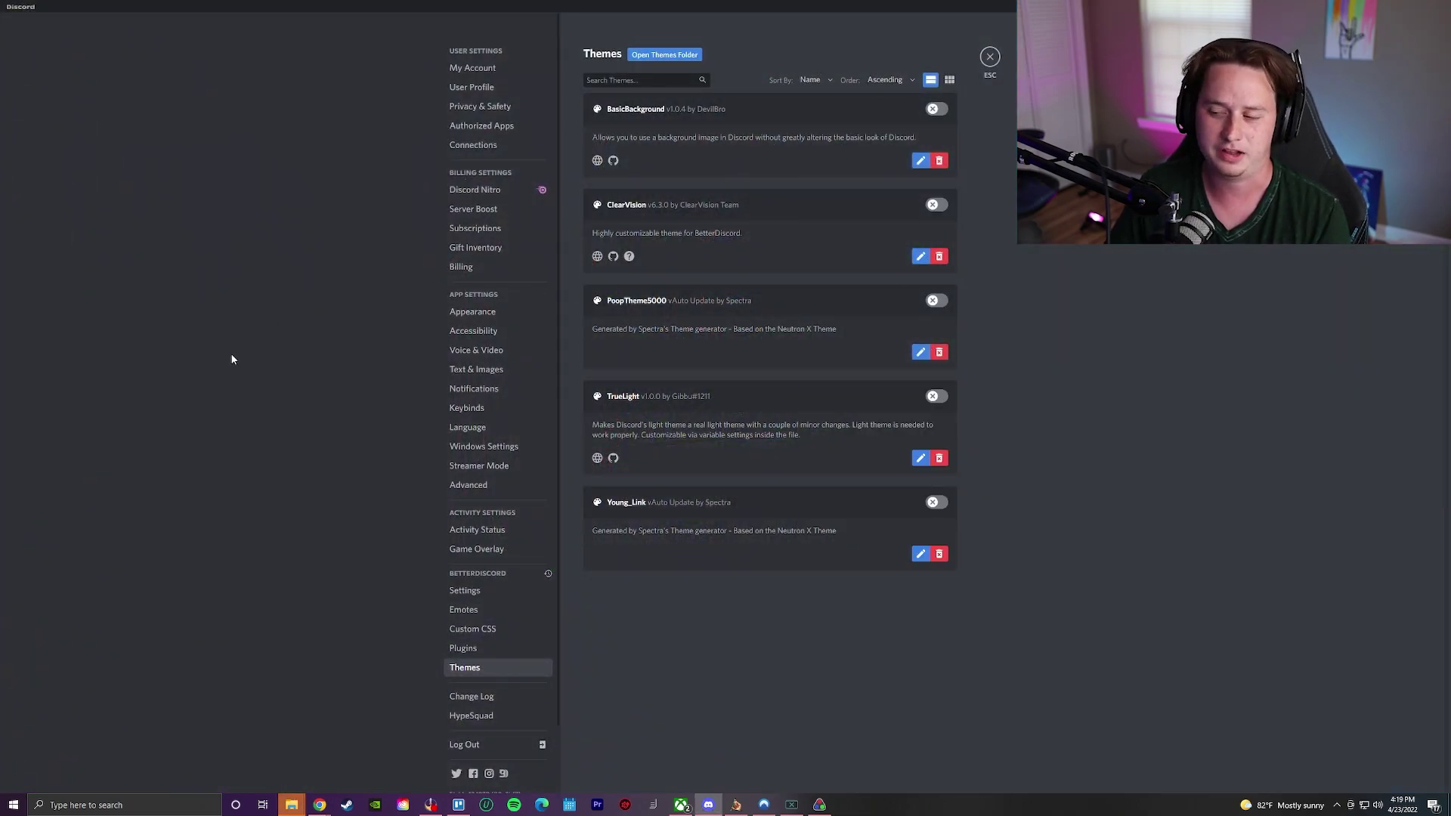
Enable the ClearVision theme, leave the settings and look over the restyled general channel and member list
click(938, 205)
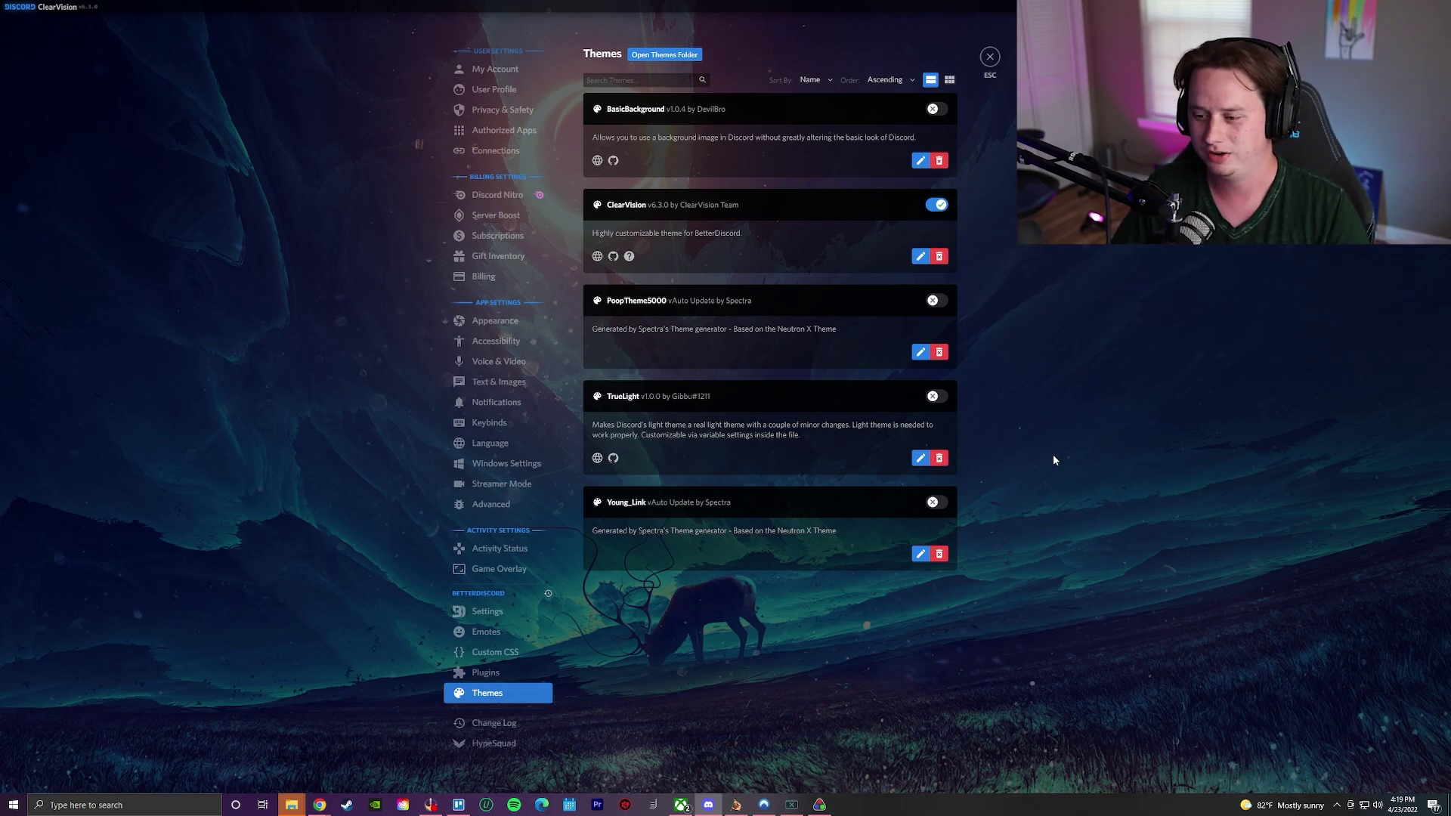
key(Escape)
scroll(917, 310, up, 3)
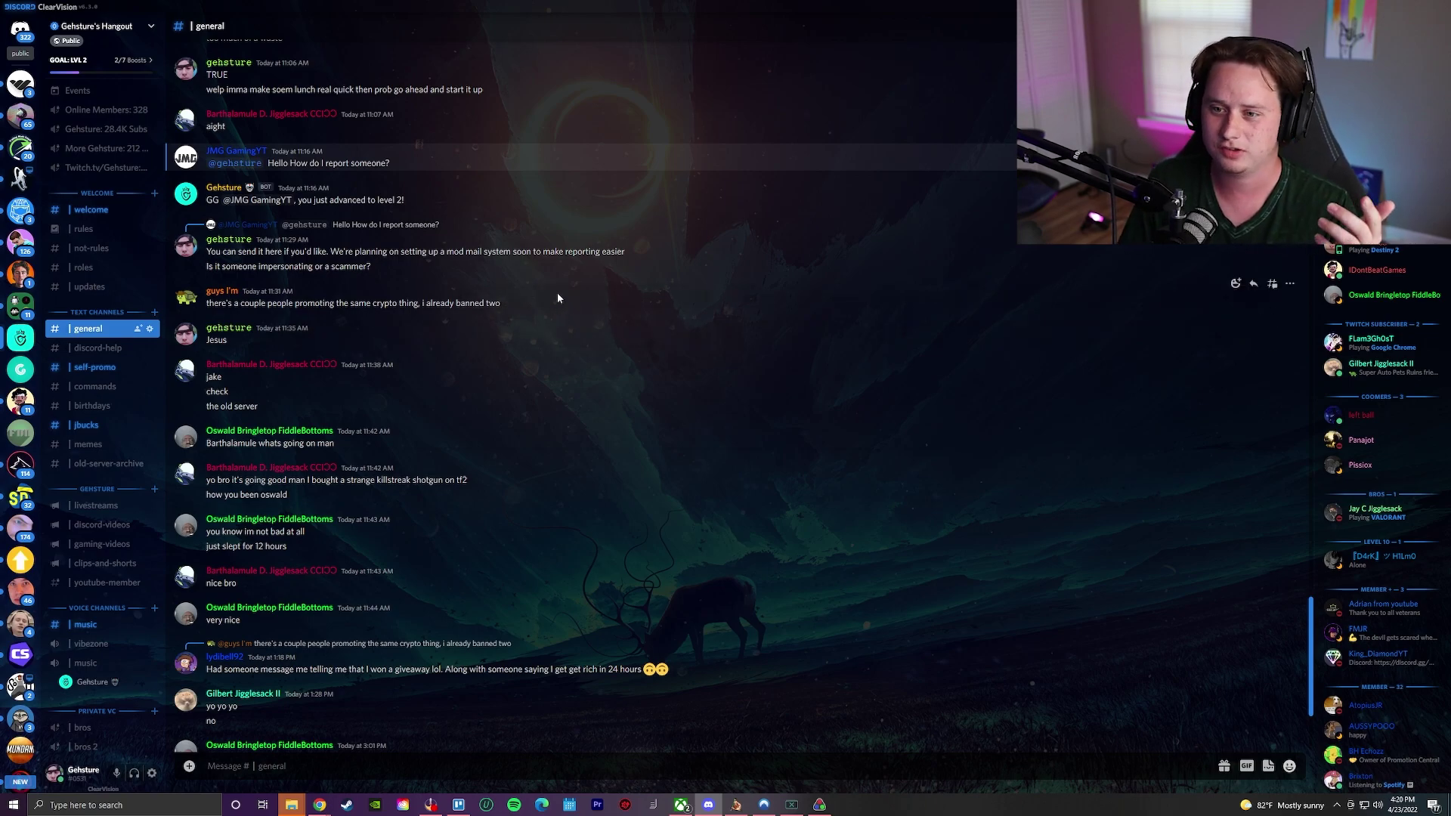
scroll(538, 295, down, 3)
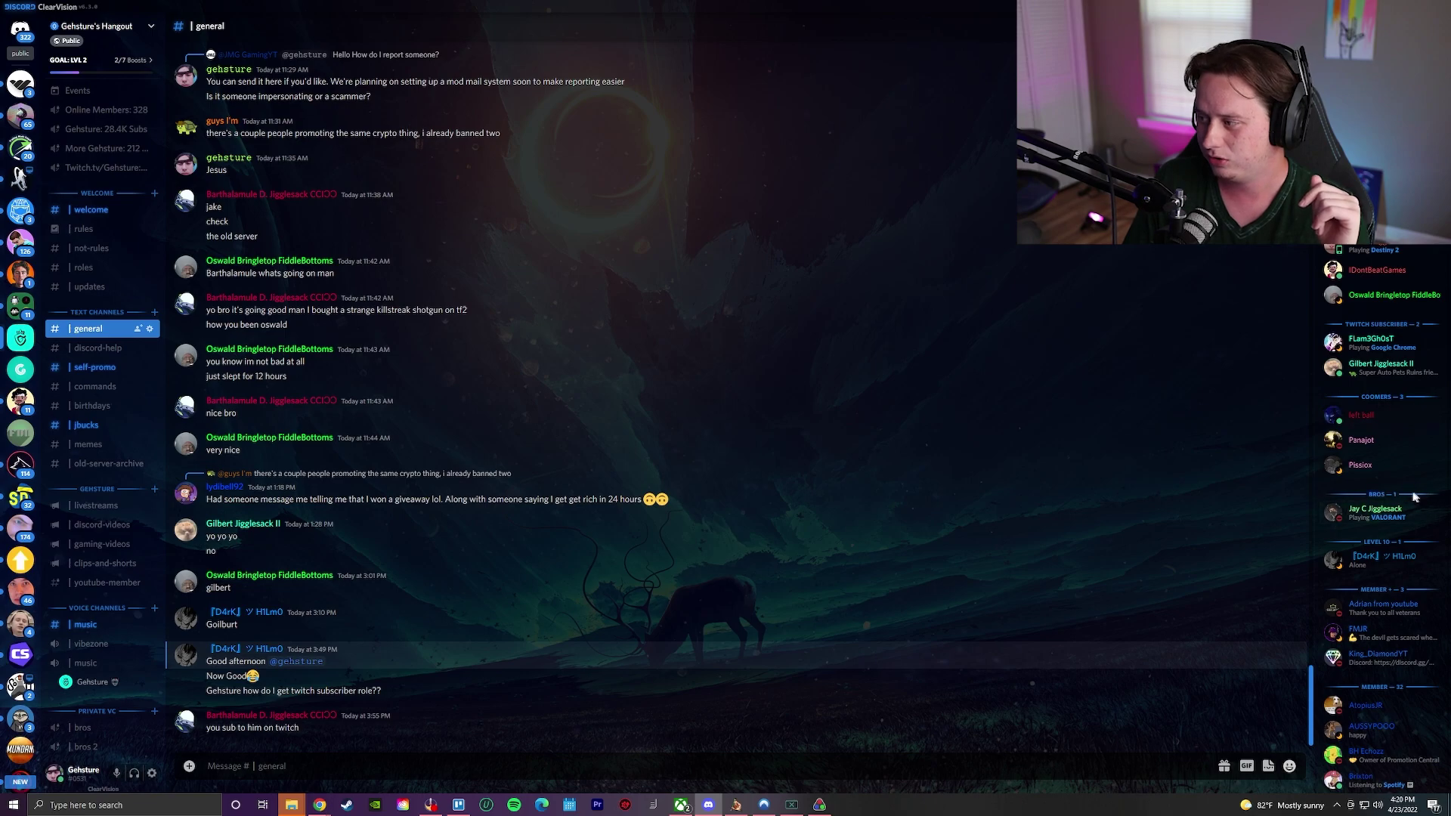
scroll(1367, 500, up, 1)
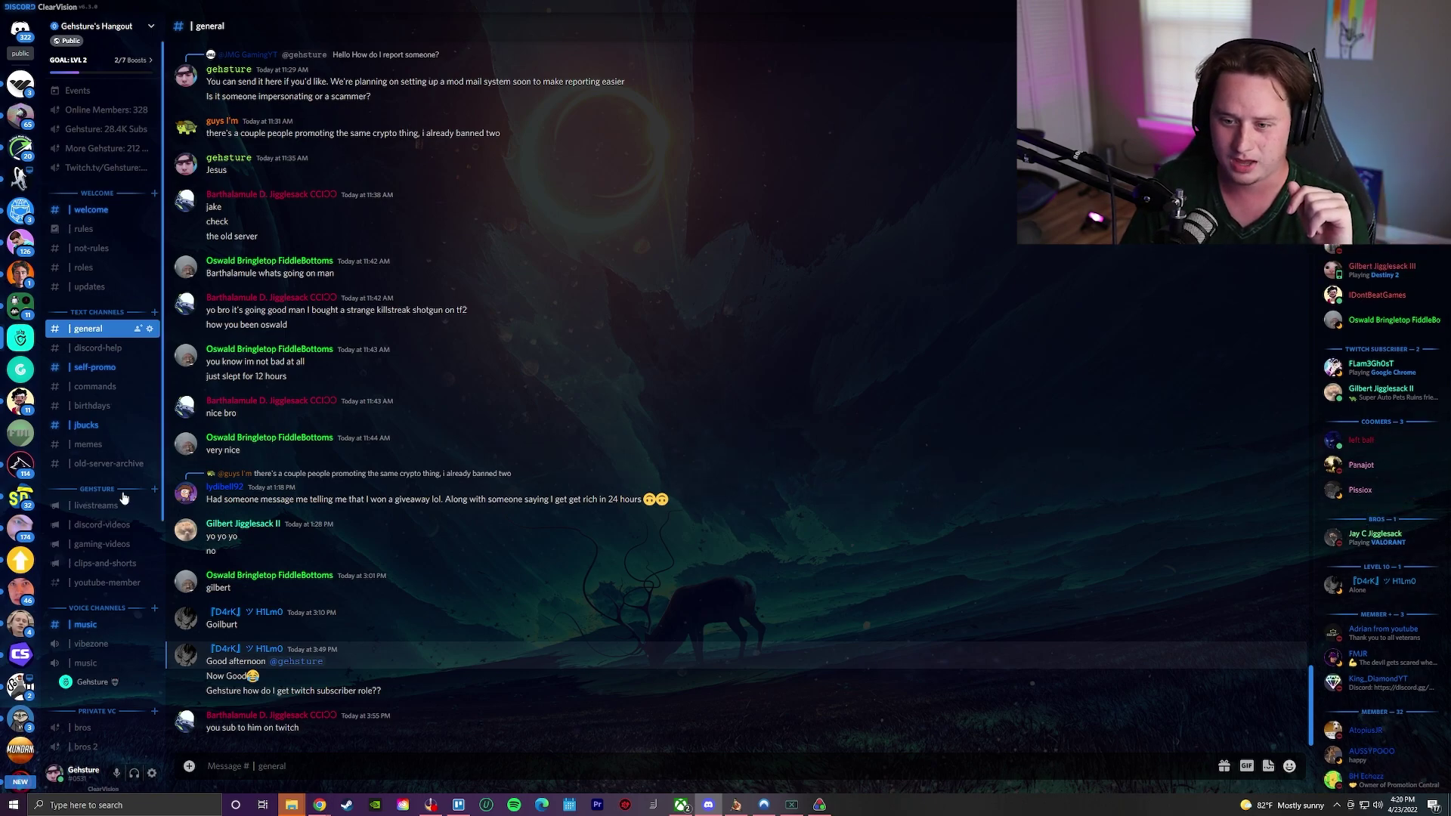
scroll(121, 445, down, 2)
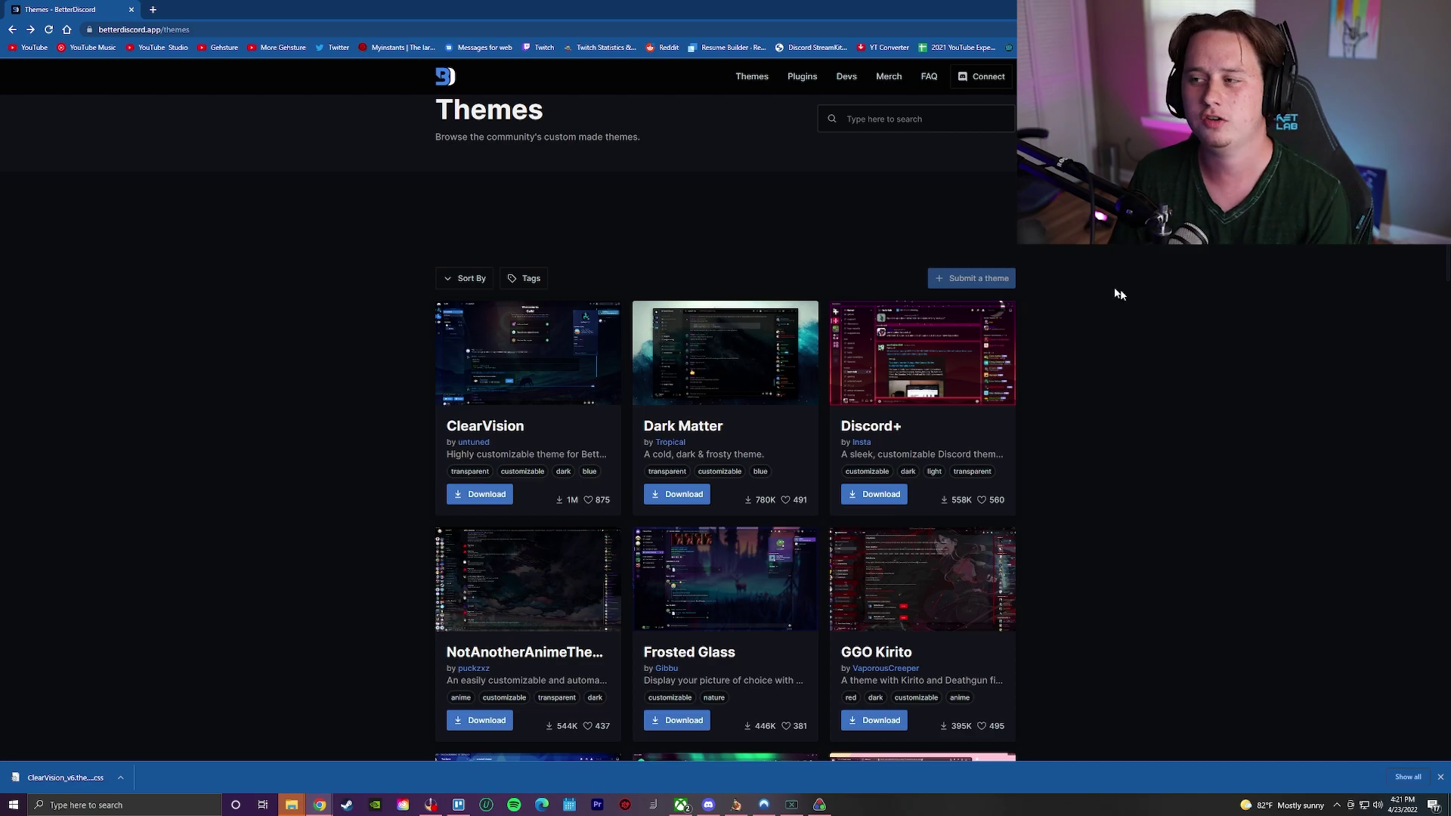
Open the Plugins gallery of the BetterDiscord website in Chrome and show it full screen
click(802, 89)
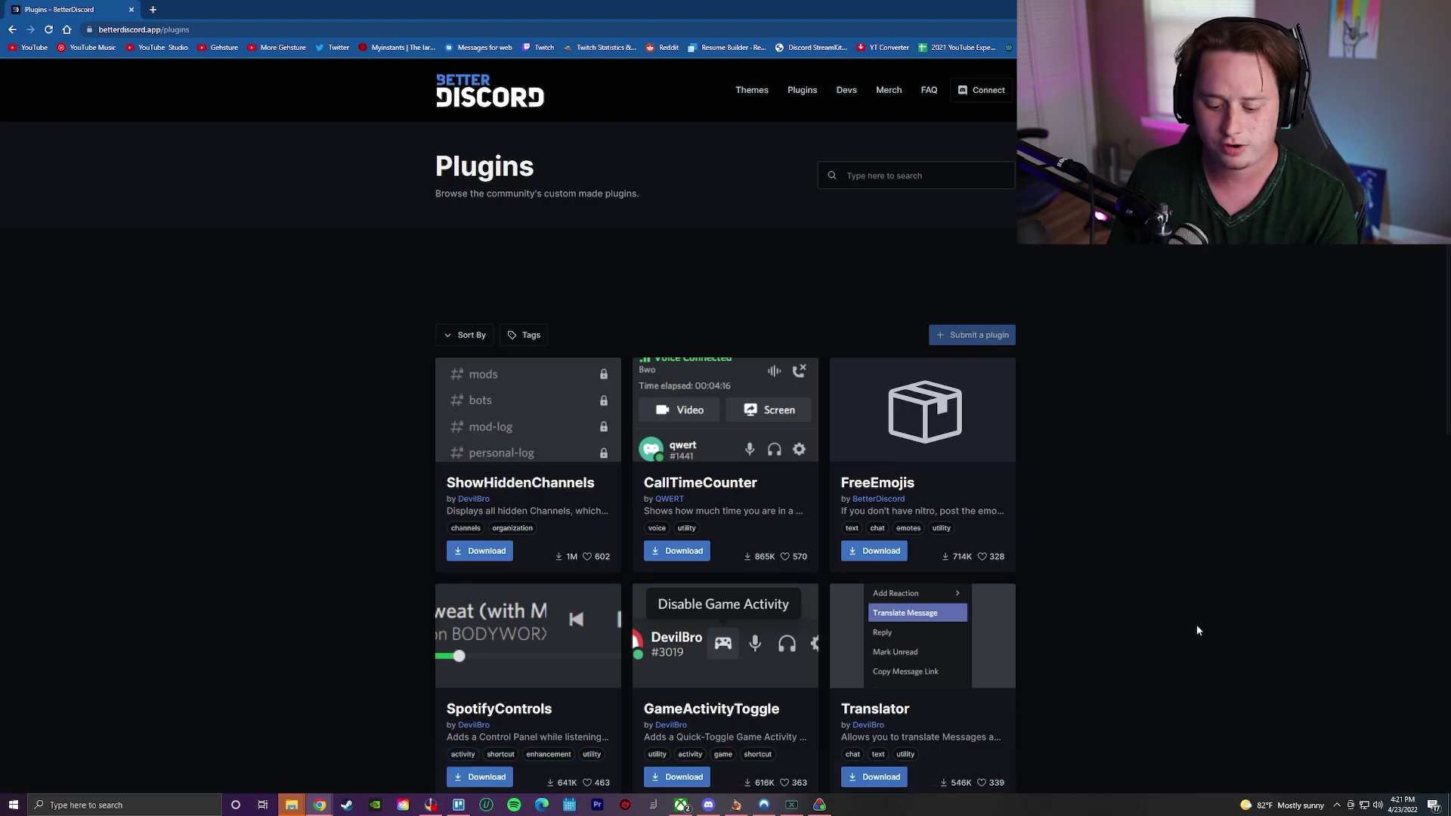
key(F11)
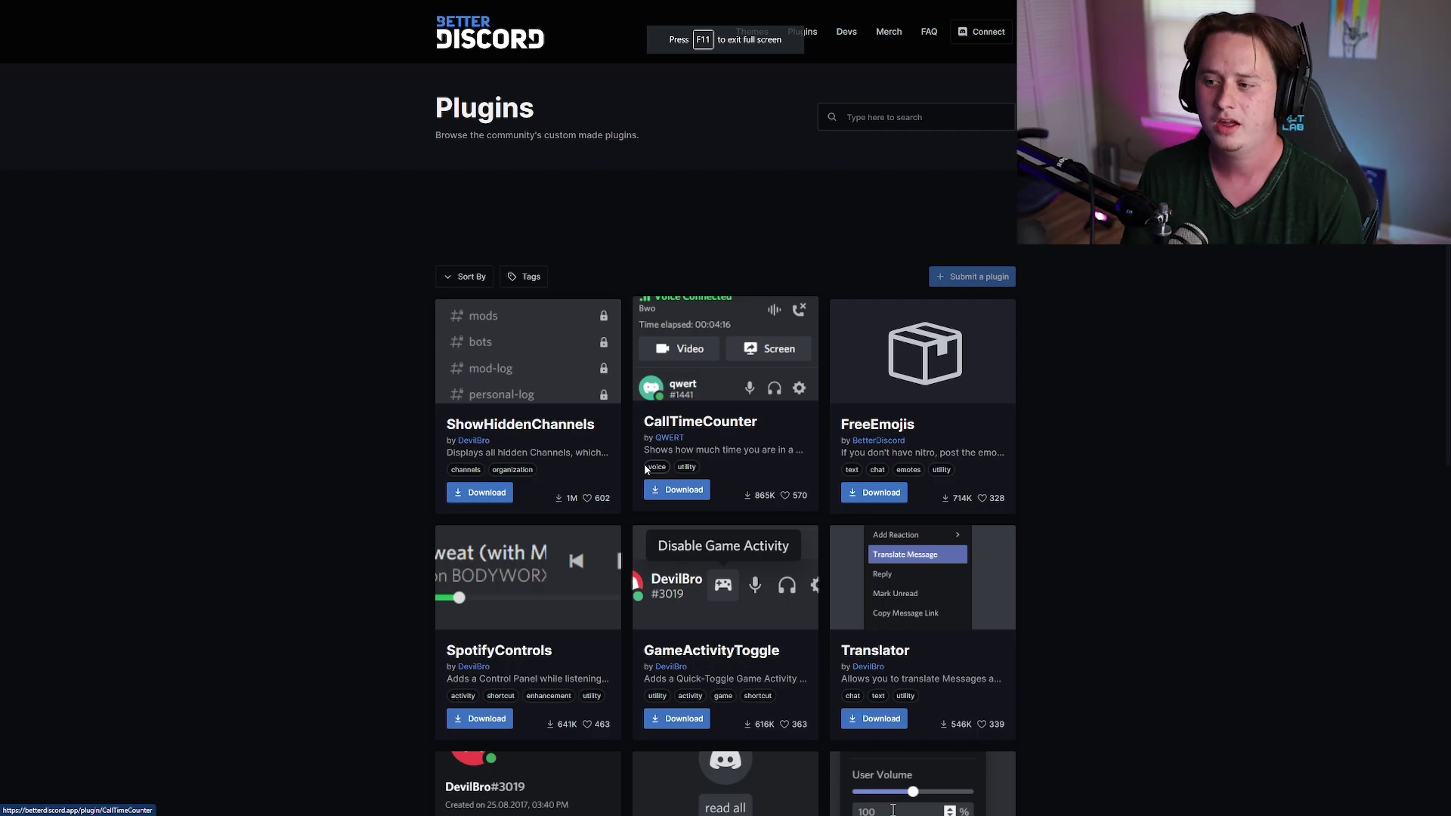
Browse the community plugins in the gallery, examining what the most downloaded ones offer
scroll(844, 458, down, 1)
scroll(845, 457, down, 3)
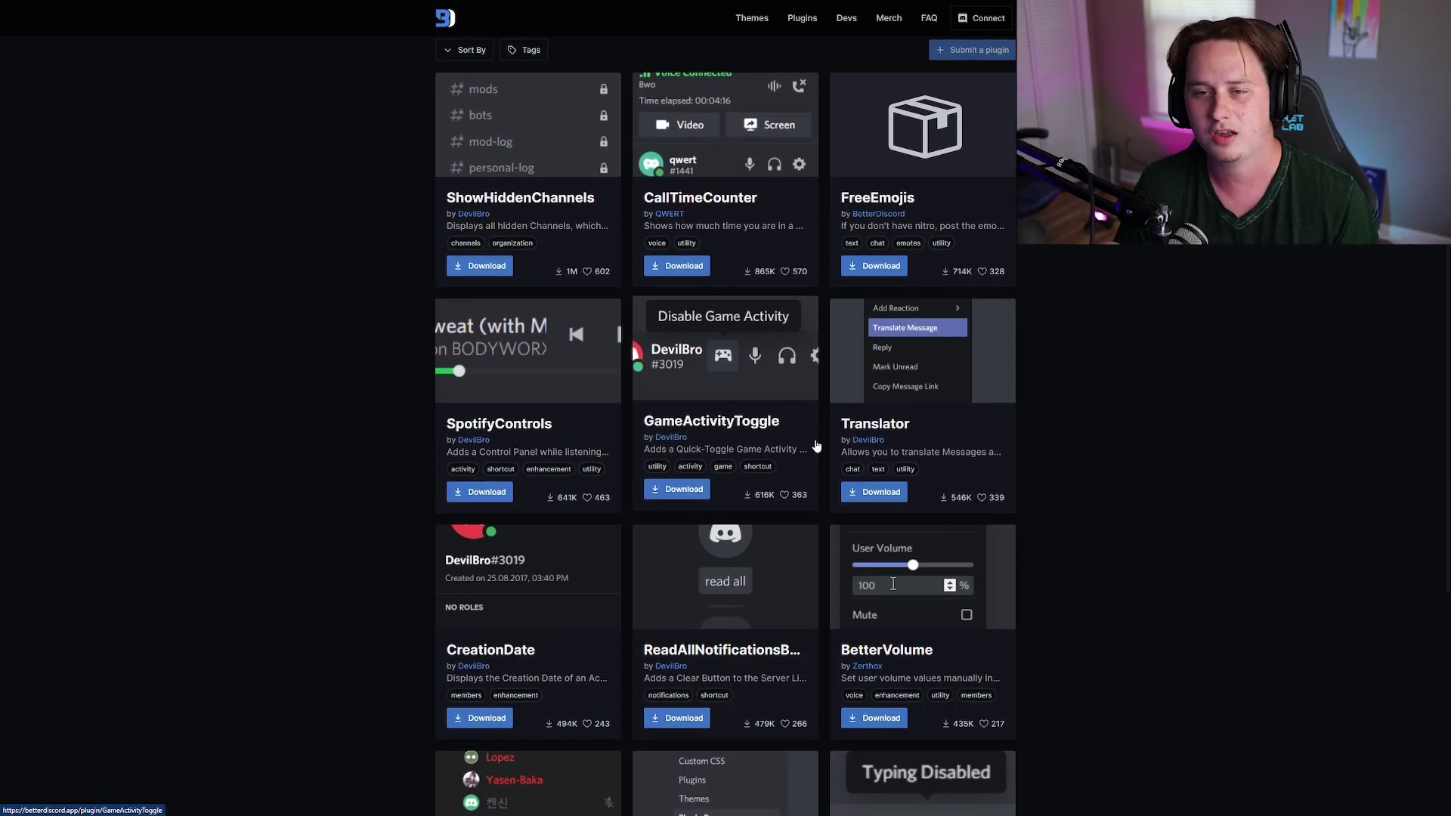
scroll(876, 460, down, 9)
scroll(911, 458, down, 20)
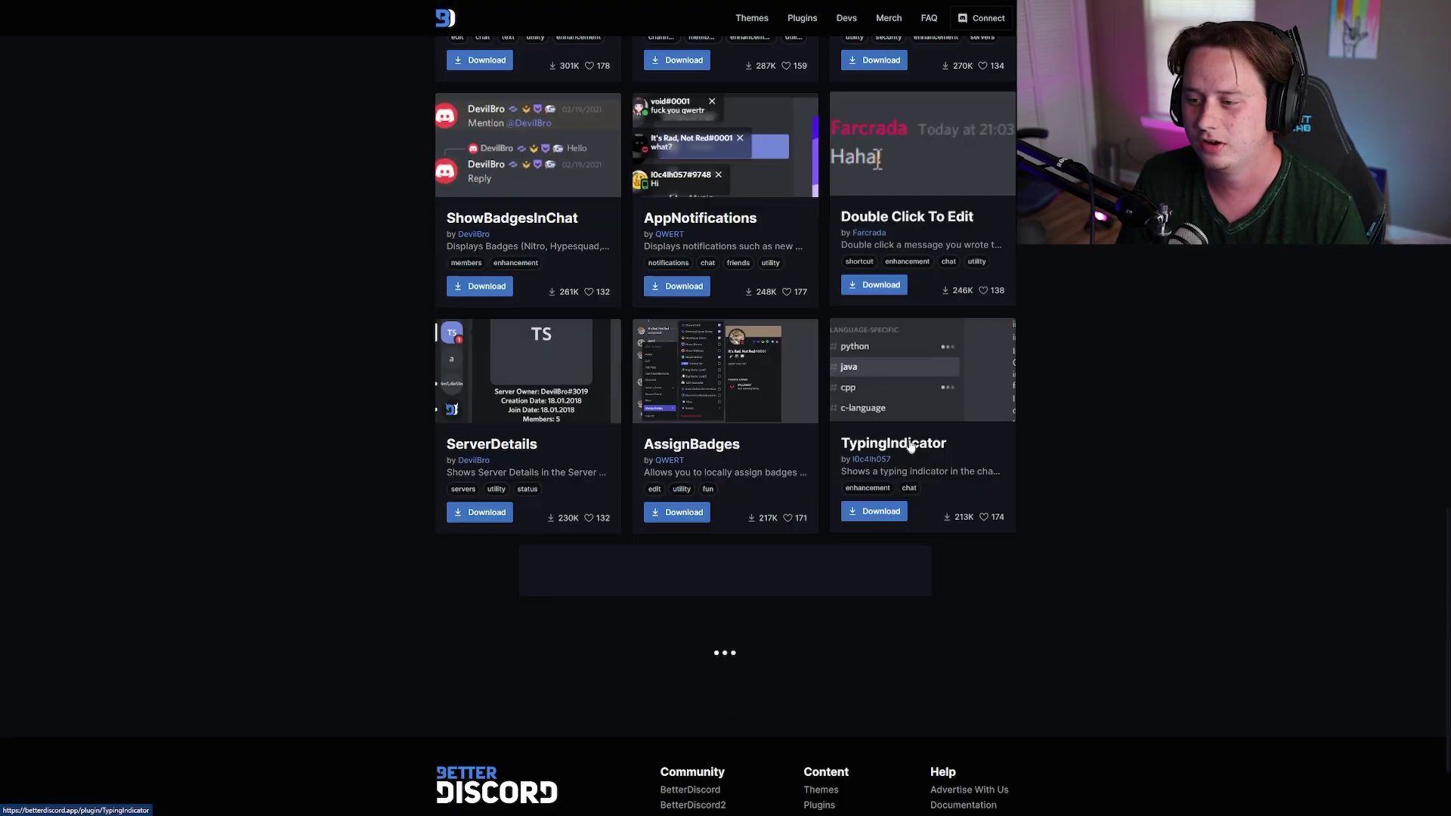
scroll(918, 462, down, 15)
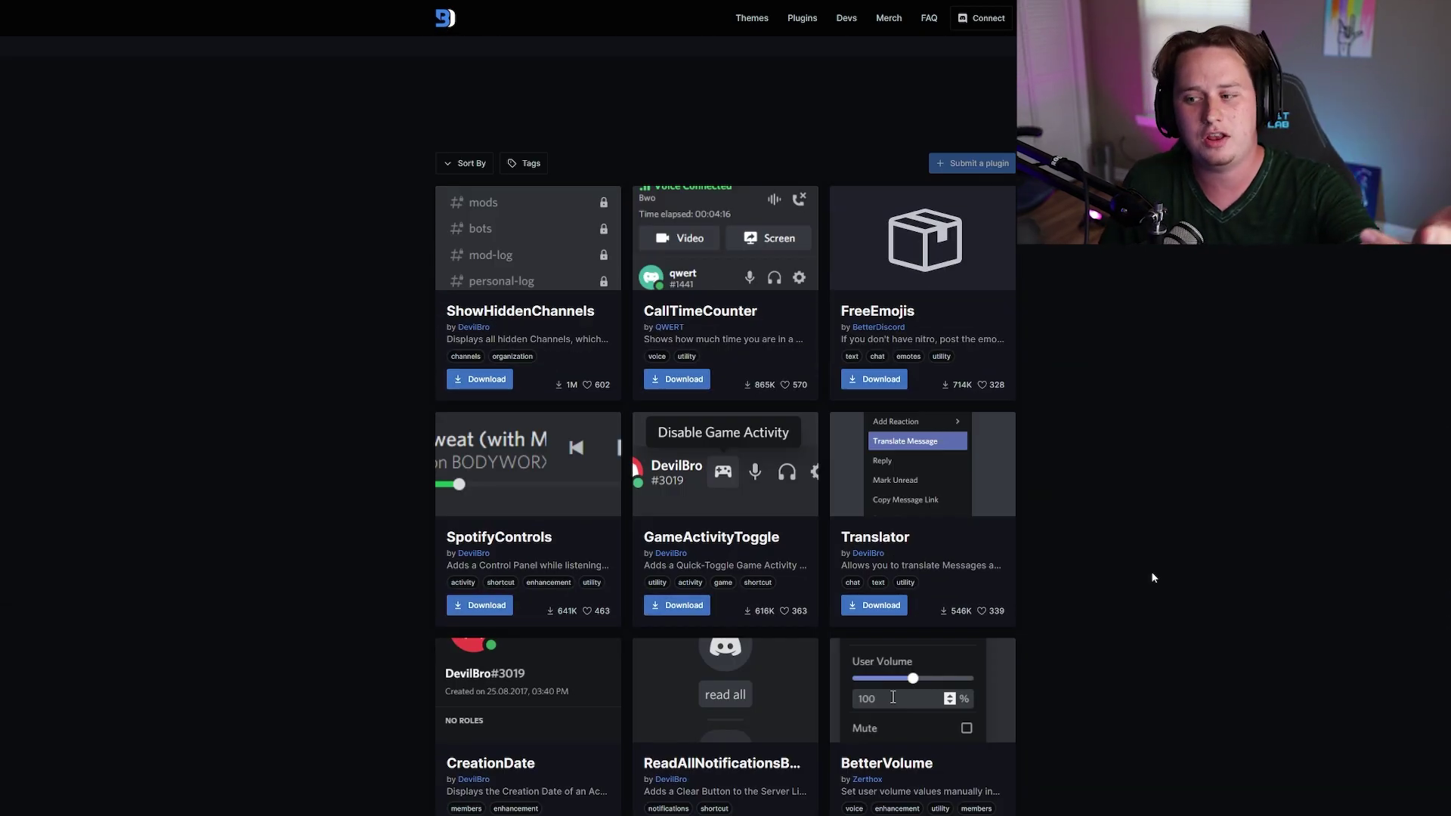
scroll(917, 408, down, 7)
scroll(917, 408, down, 1)
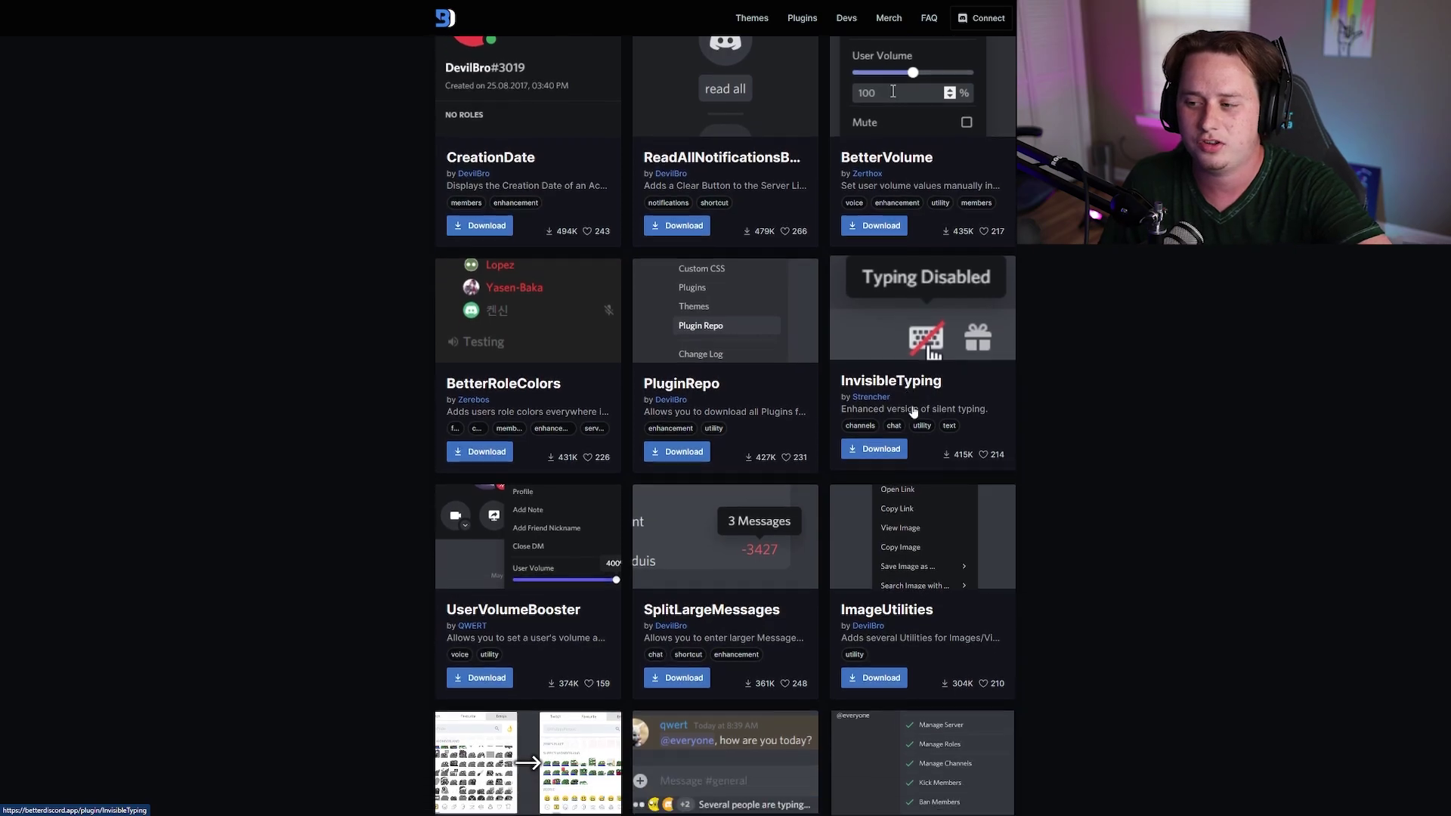
scroll(1020, 529, up, 5)
scroll(1107, 530, up, 3)
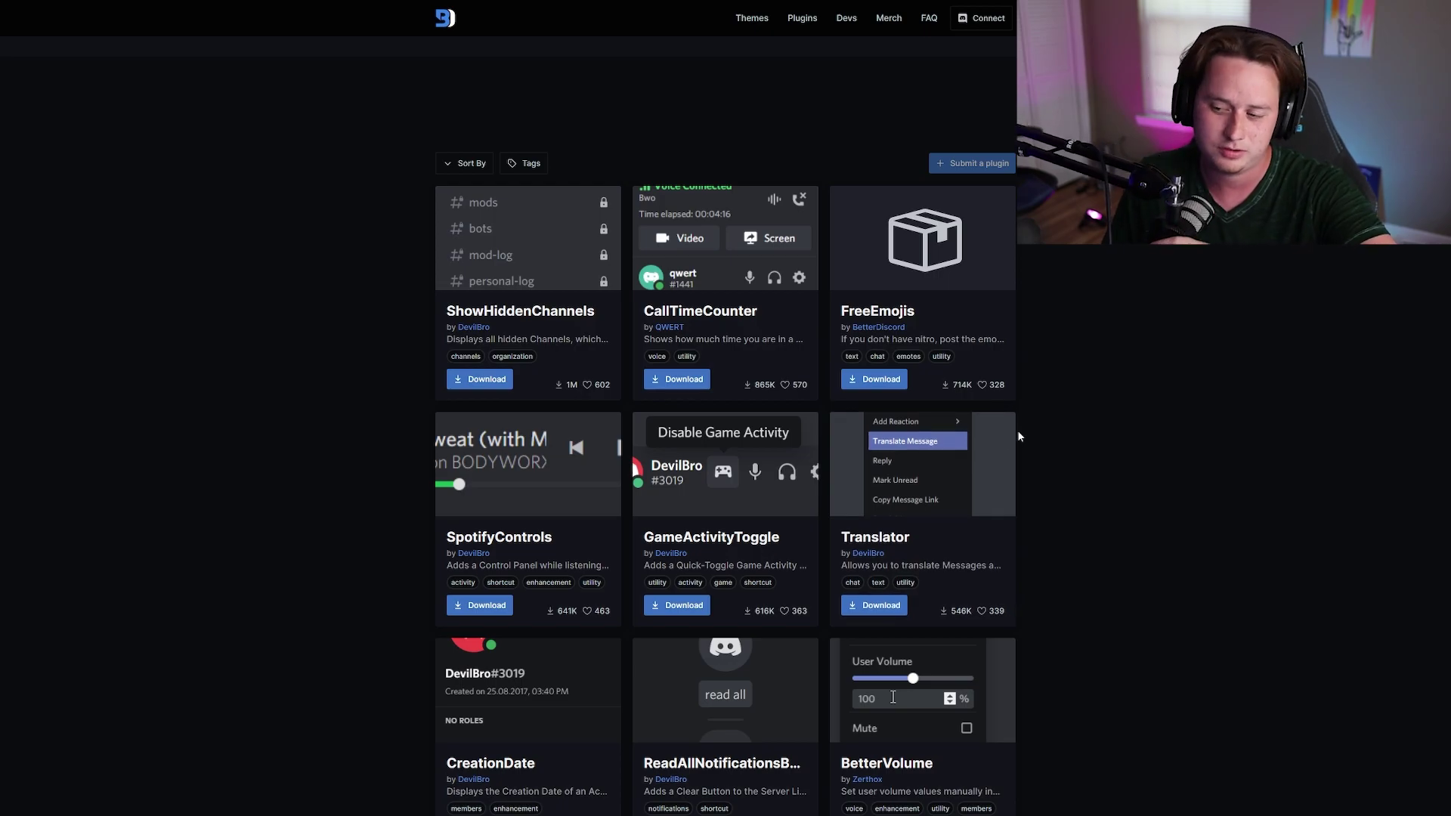
scroll(1017, 429, down, 1)
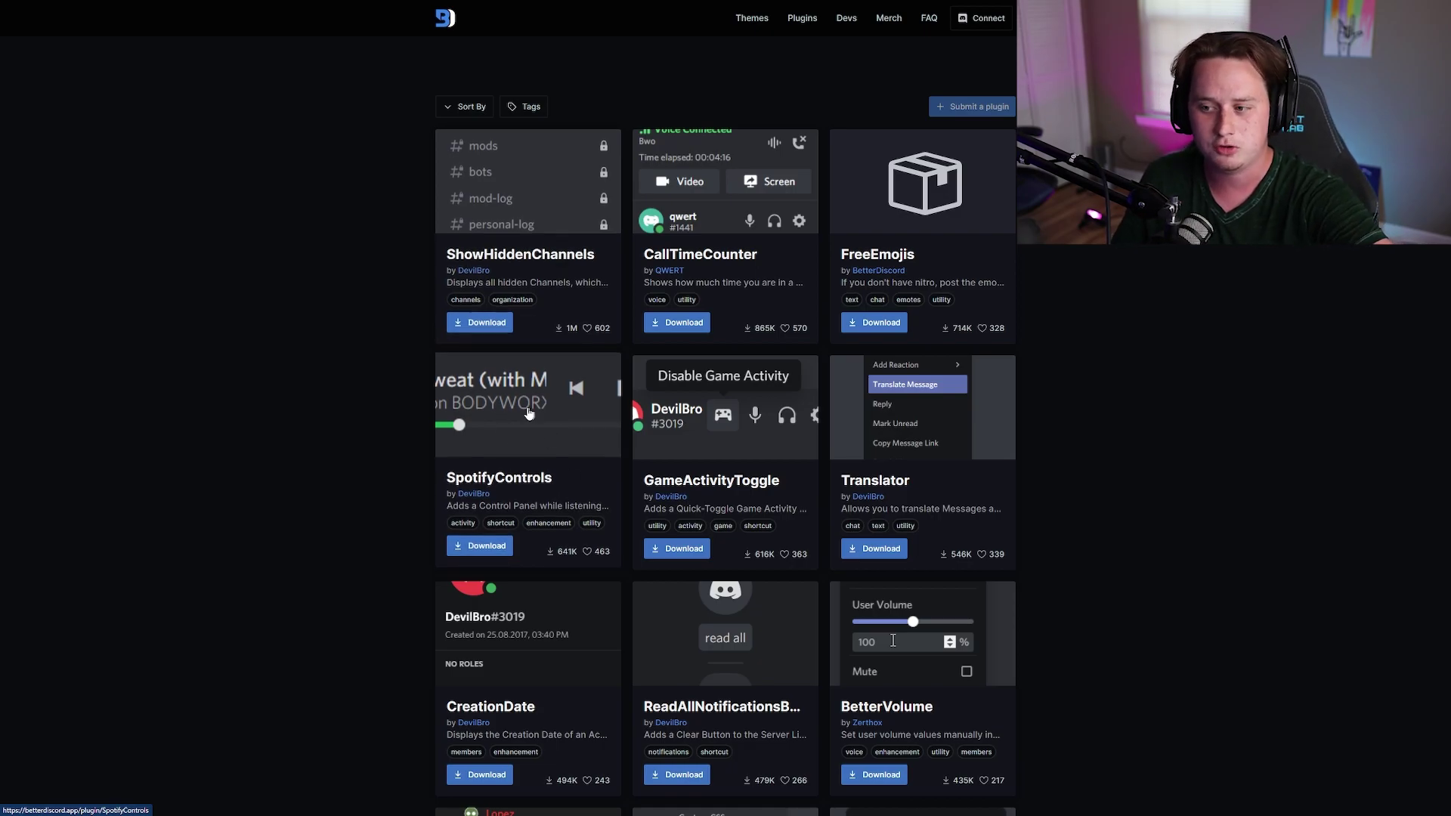
scroll(540, 418, down, 8)
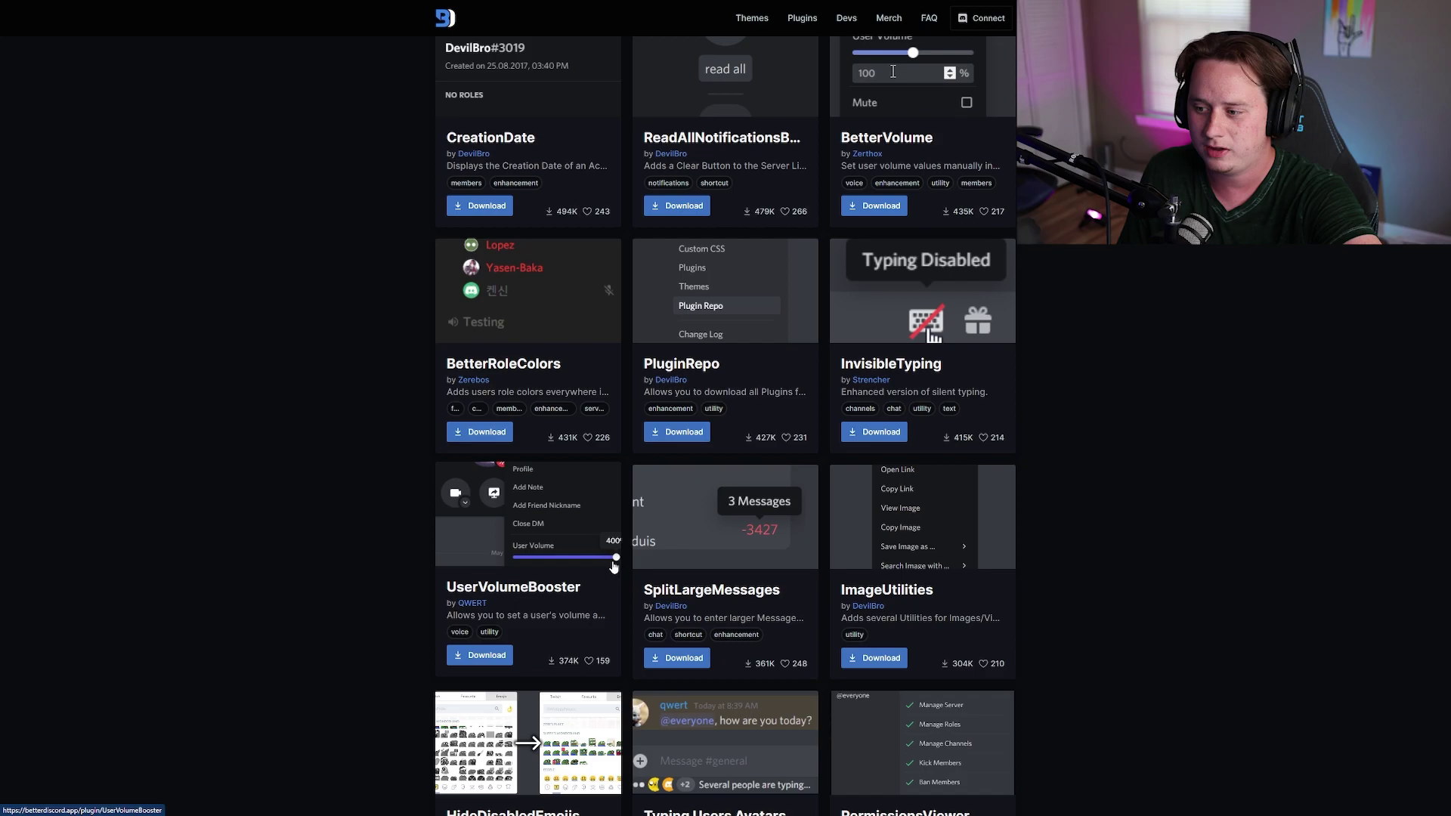
scroll(715, 477, down, 2)
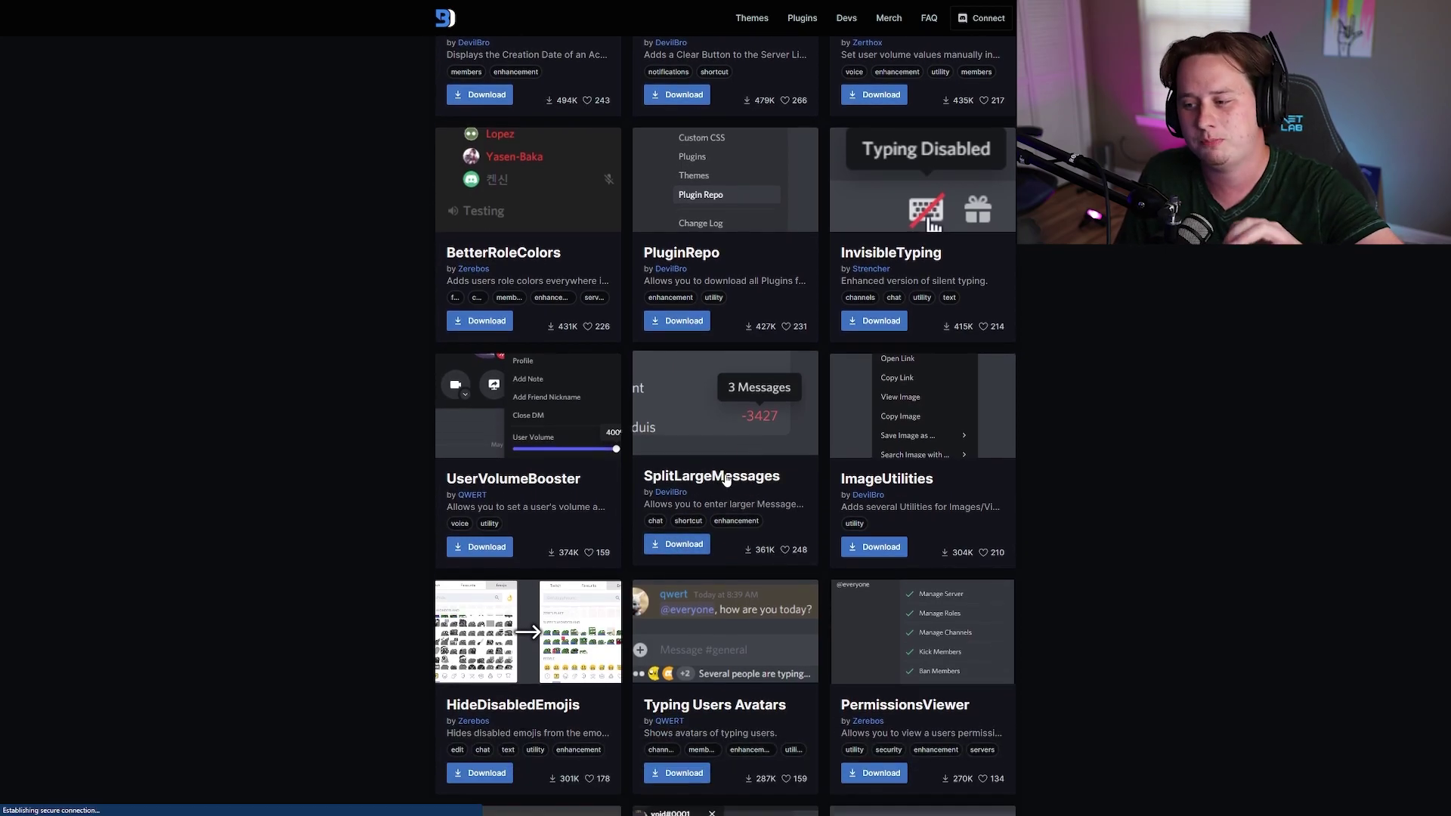
View the SplitLargeMessages plugin page with its example and return to the Plugins gallery
click(728, 478)
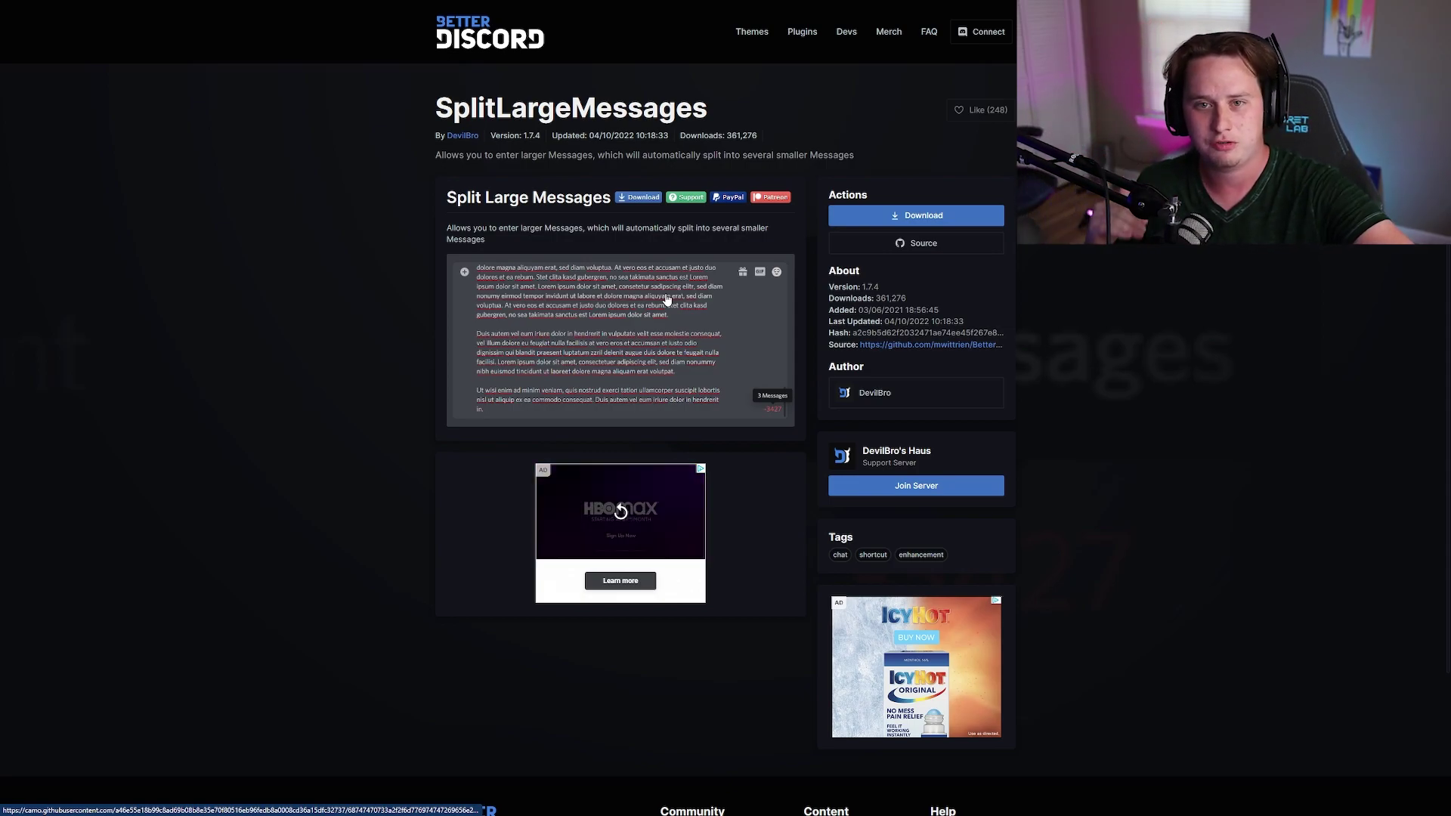
key(alt+Left)
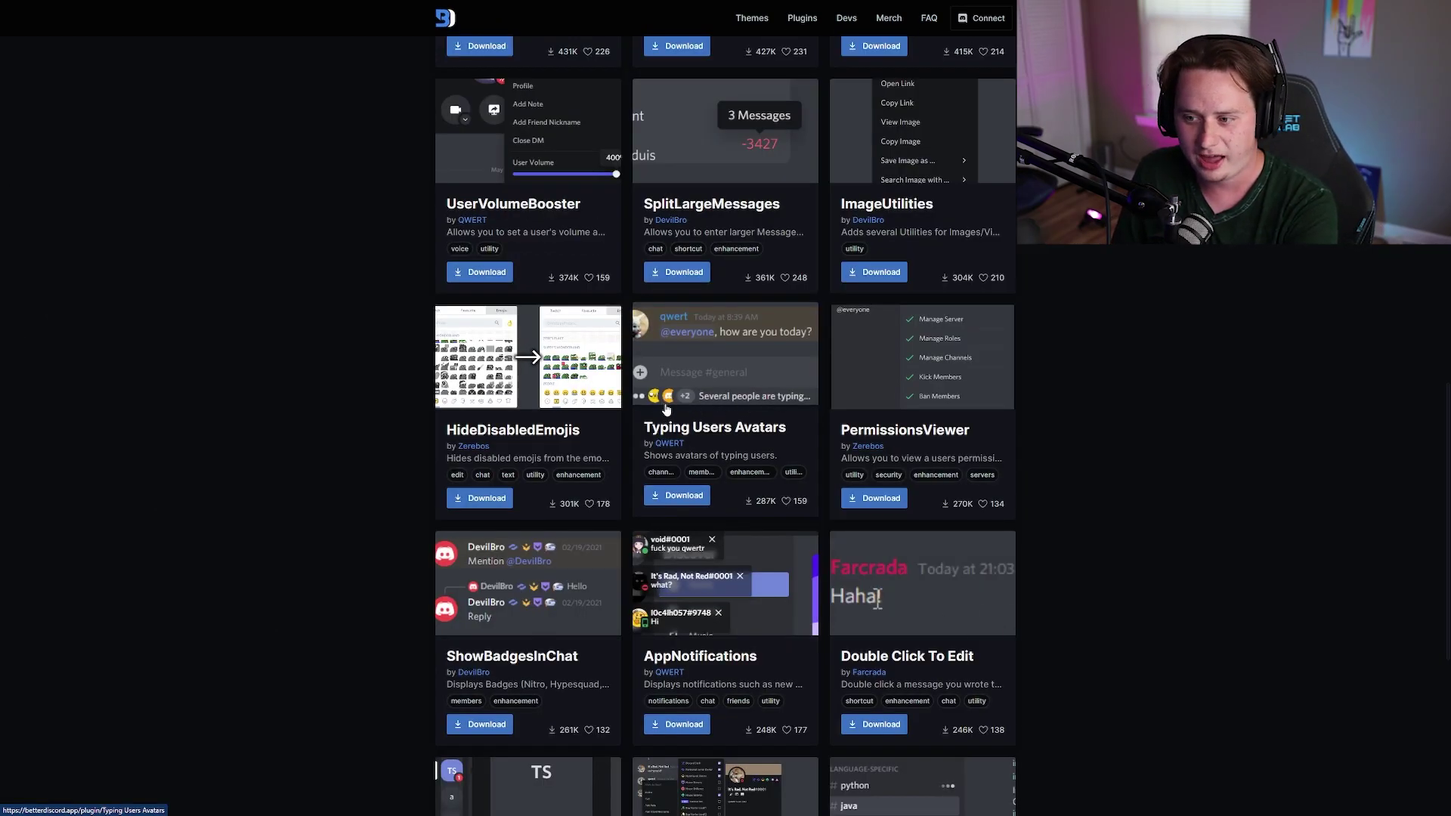
scroll(874, 540, down, 1)
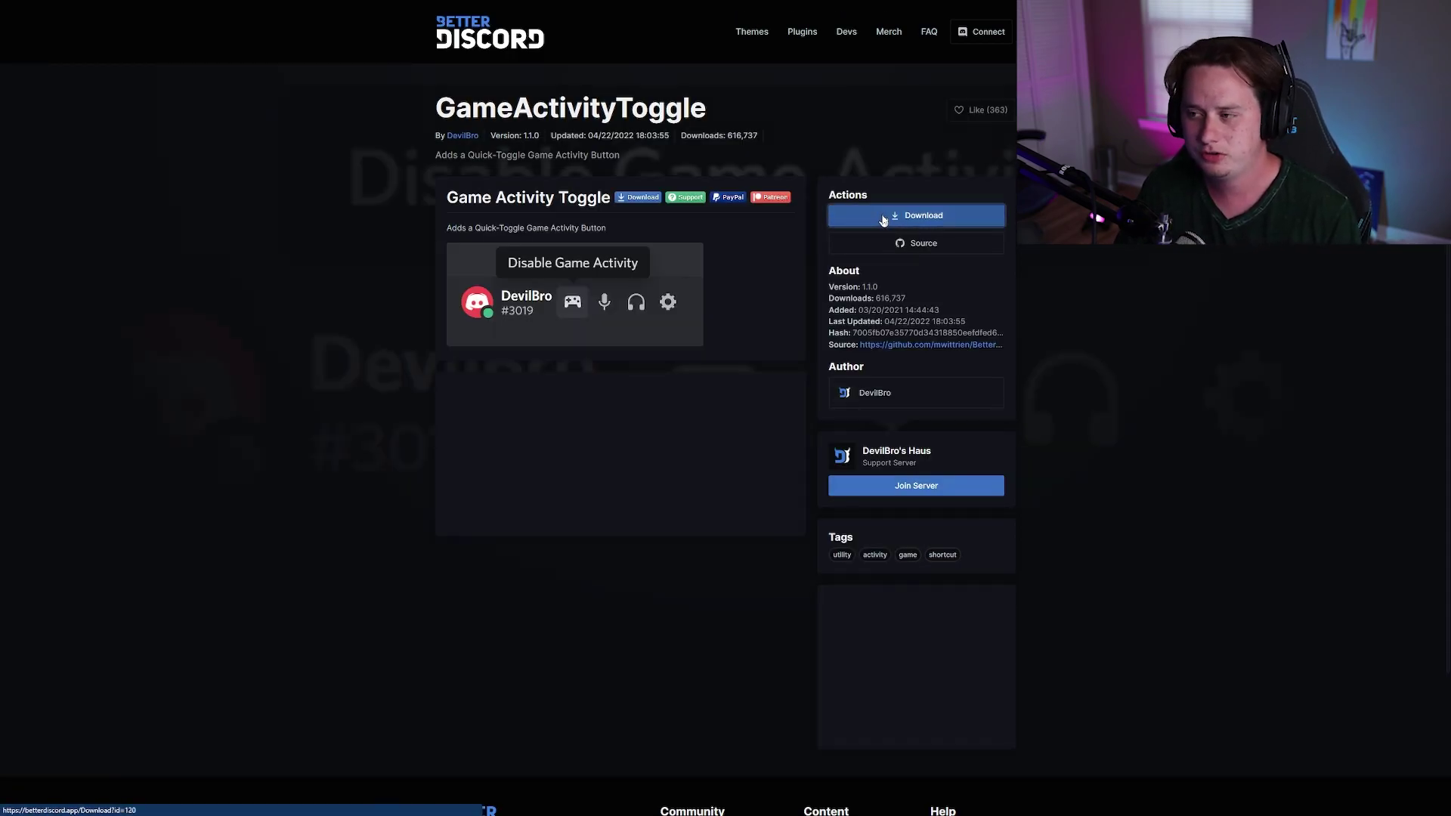
Download the GameActivityToggle plugin, saving GameActivityToggle.plugin in the Discord Themes folder, and exit the browser's full-screen view
click(883, 220)
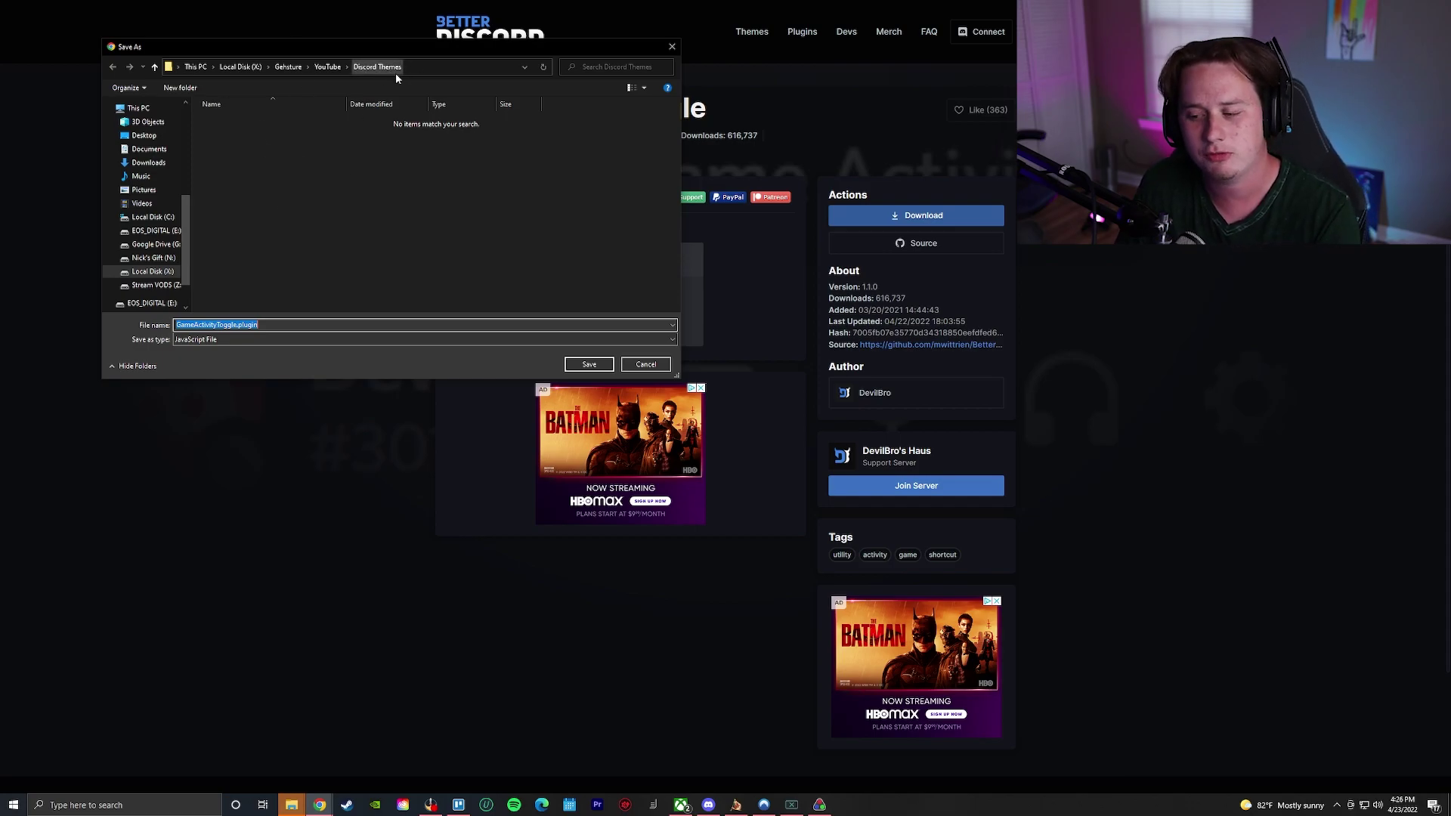
key(Return)
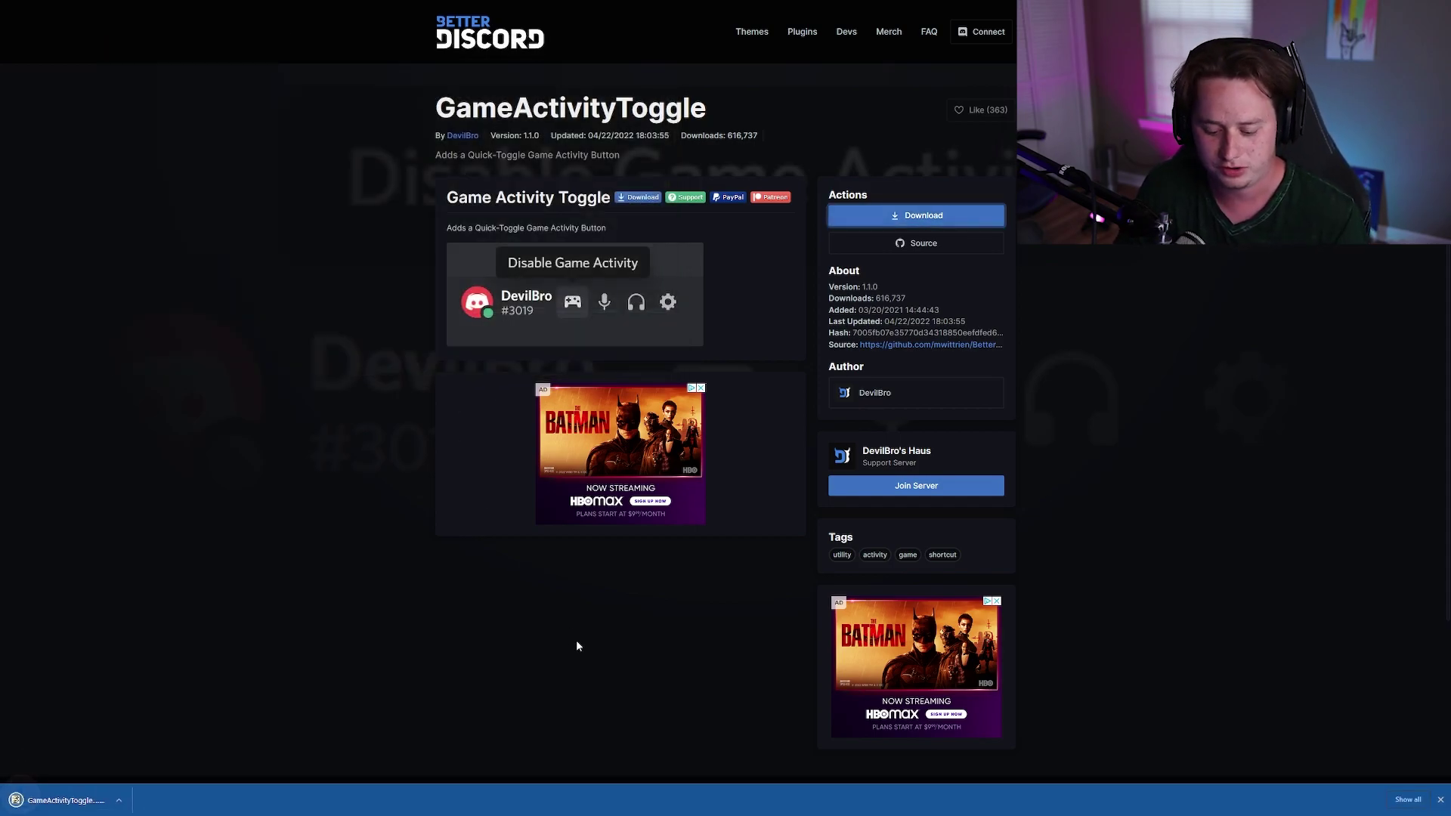
key(F11)
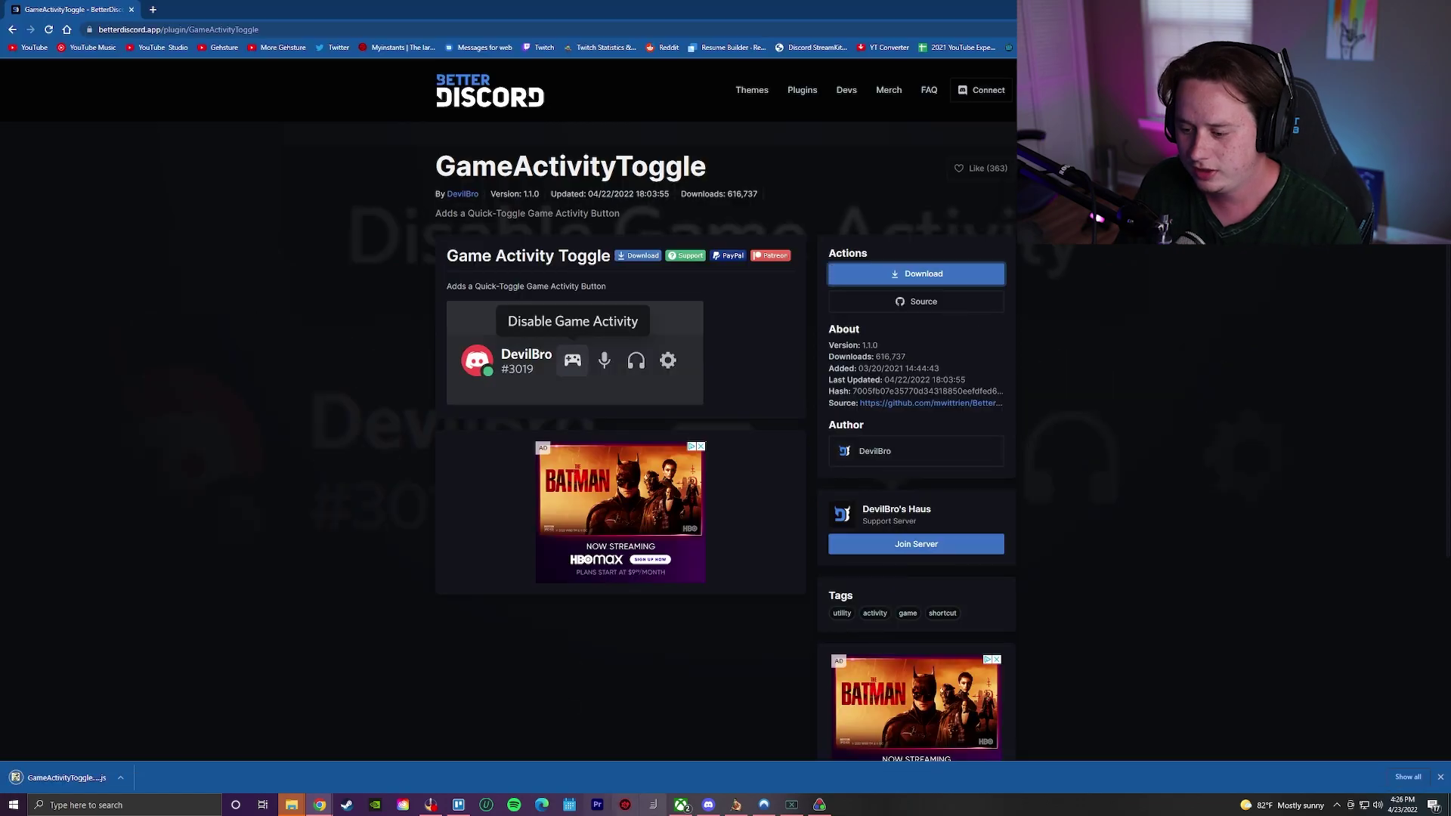
Switch to Discord, show the BetterDiscord plugins in the user settings, and open the plugin folder
click(708, 805)
click(150, 33)
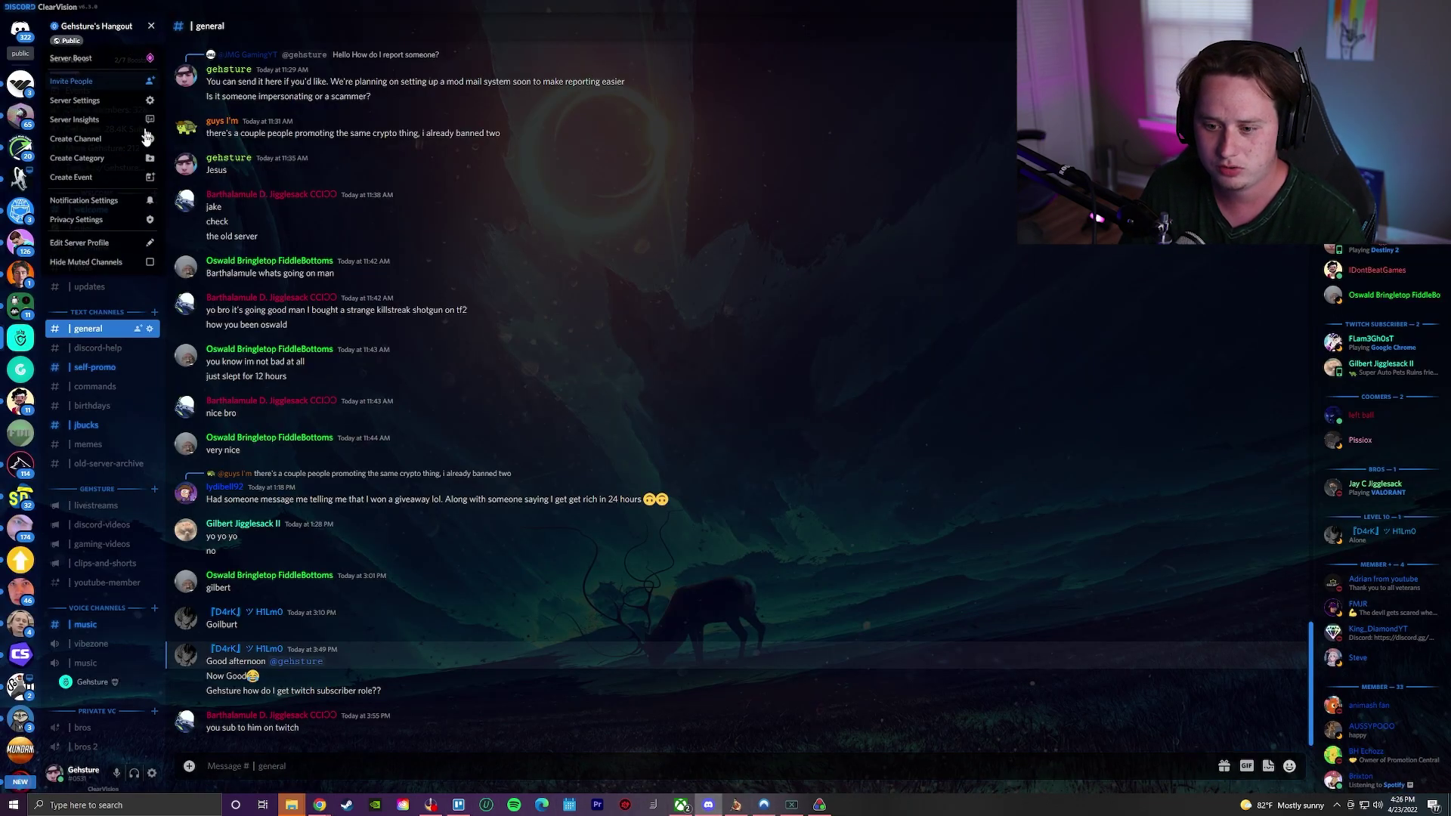
click(153, 771)
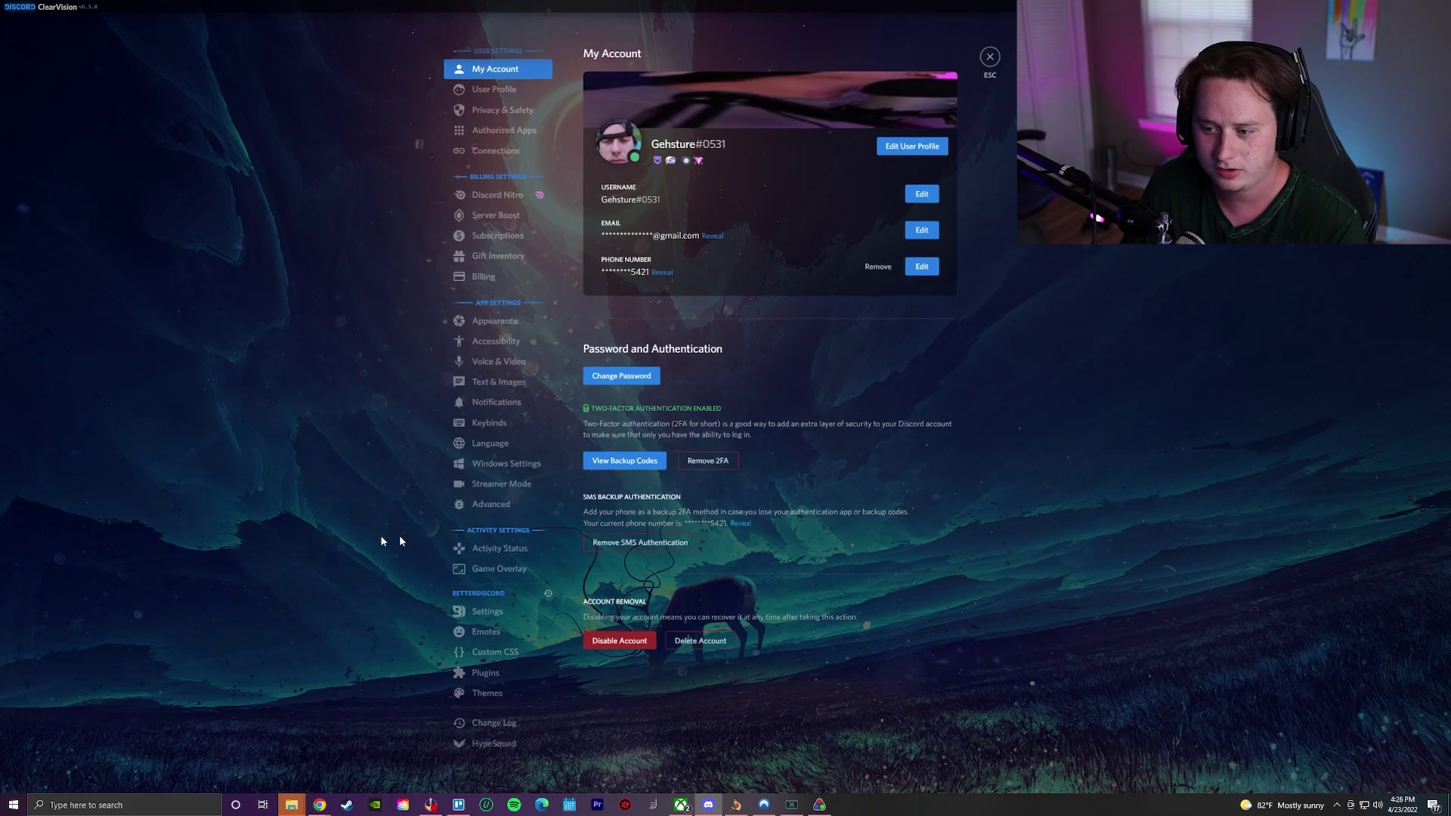
scroll(507, 646, down, 2)
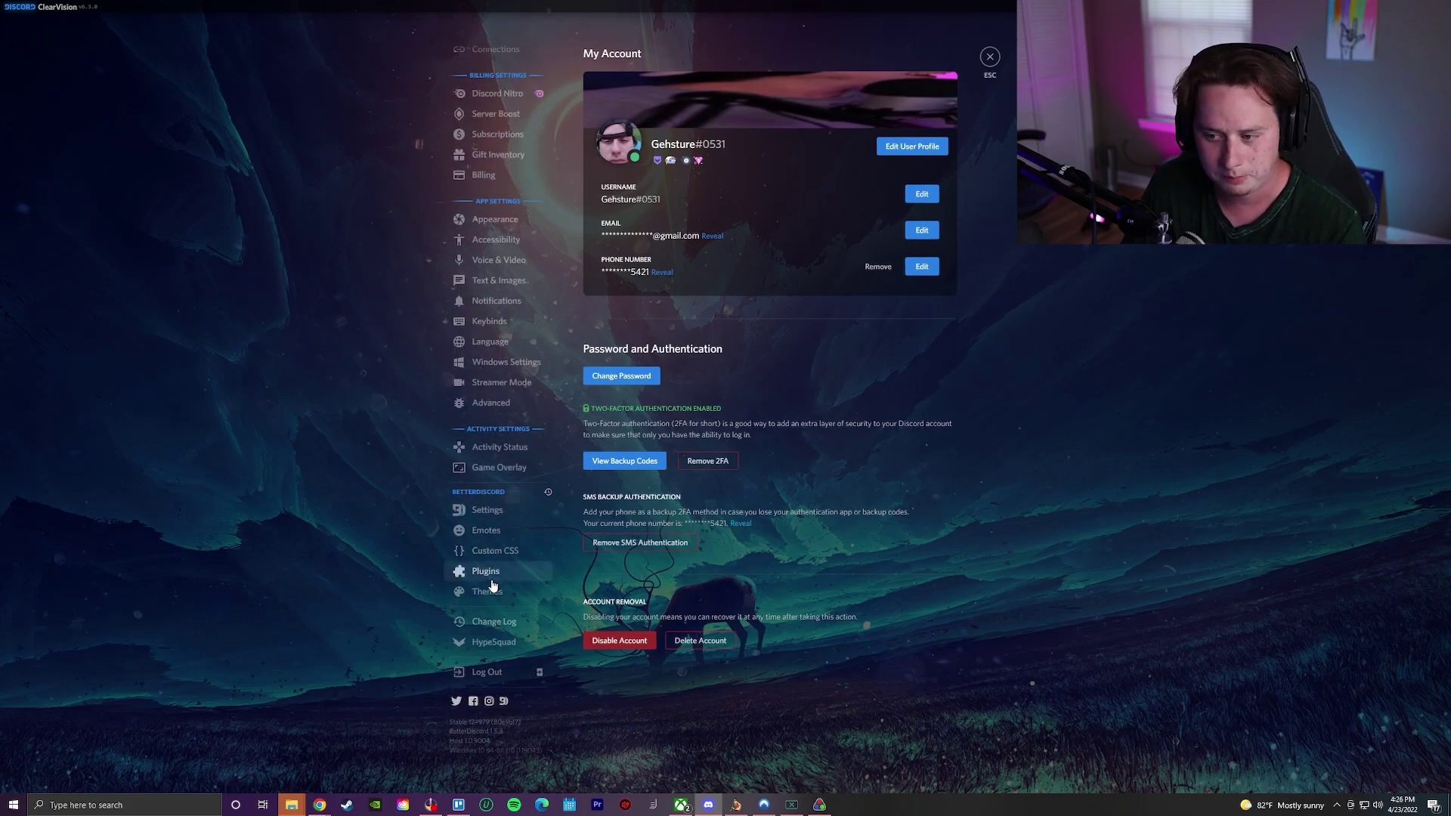
click(487, 573)
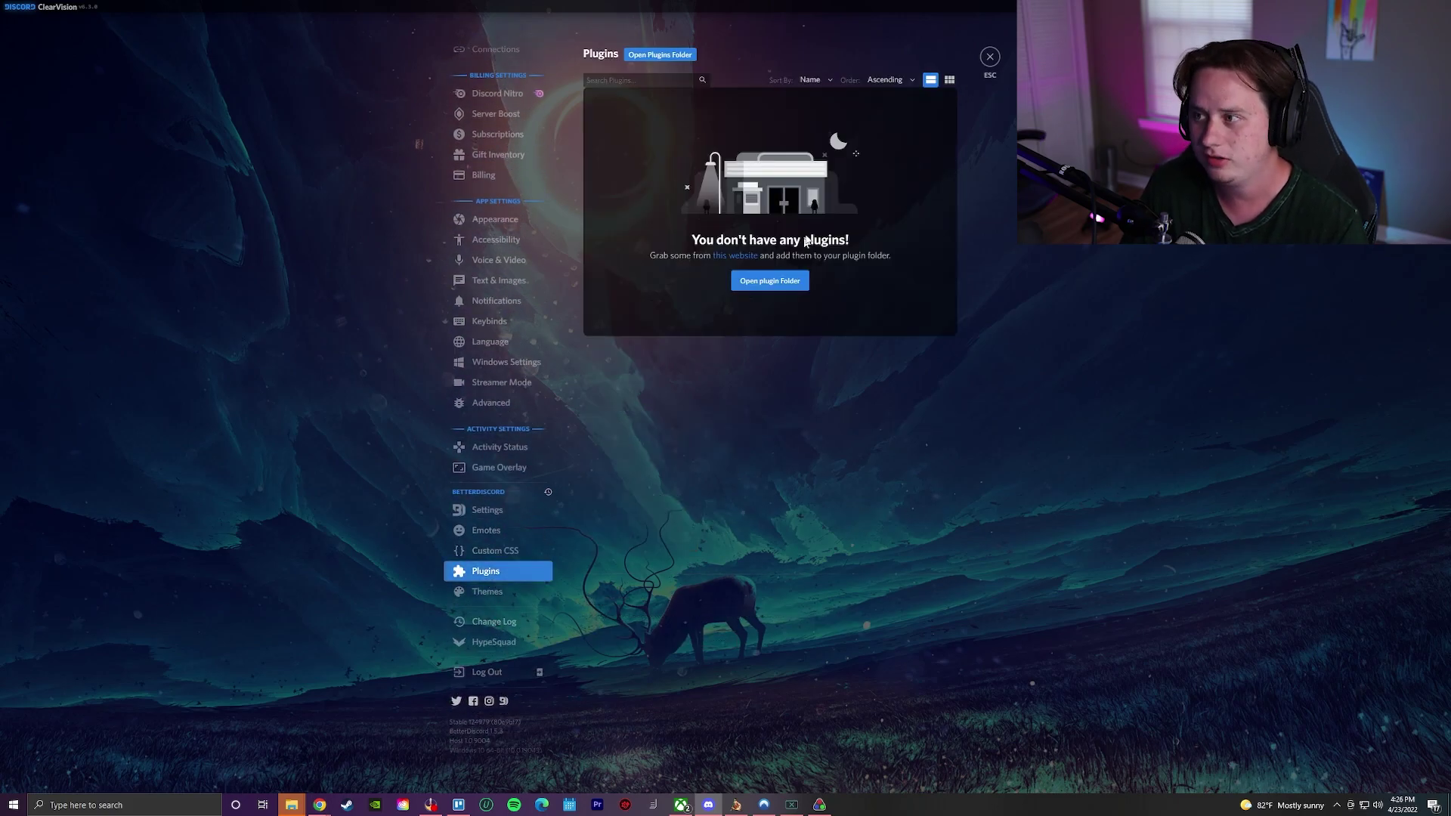
click(786, 281)
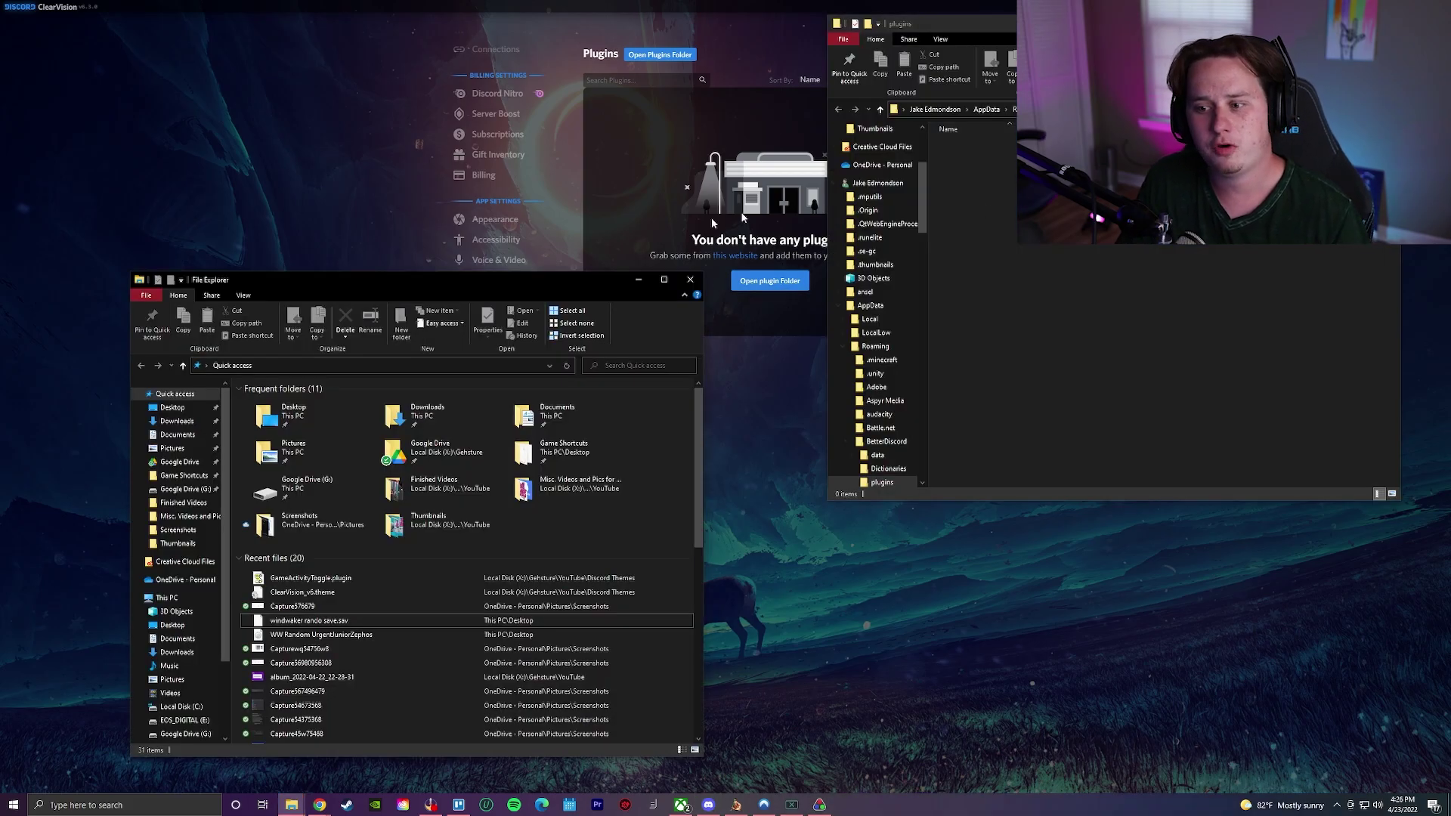
Add GameActivityToggle.plugin from the recent files to the BetterDiscord plugins folder and close the source File Explorer window
click(310, 579)
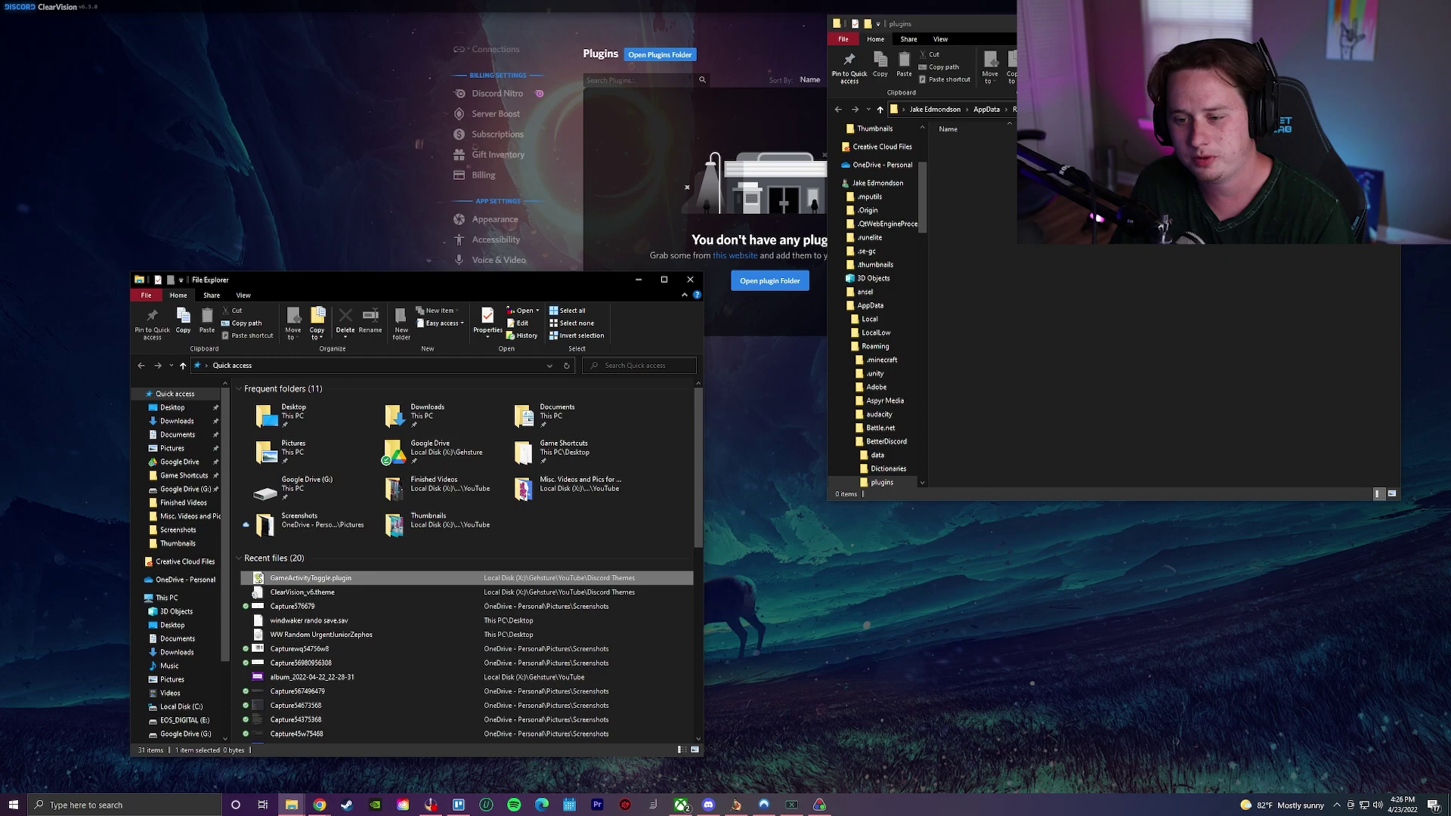
drag(355, 581, 1193, 295)
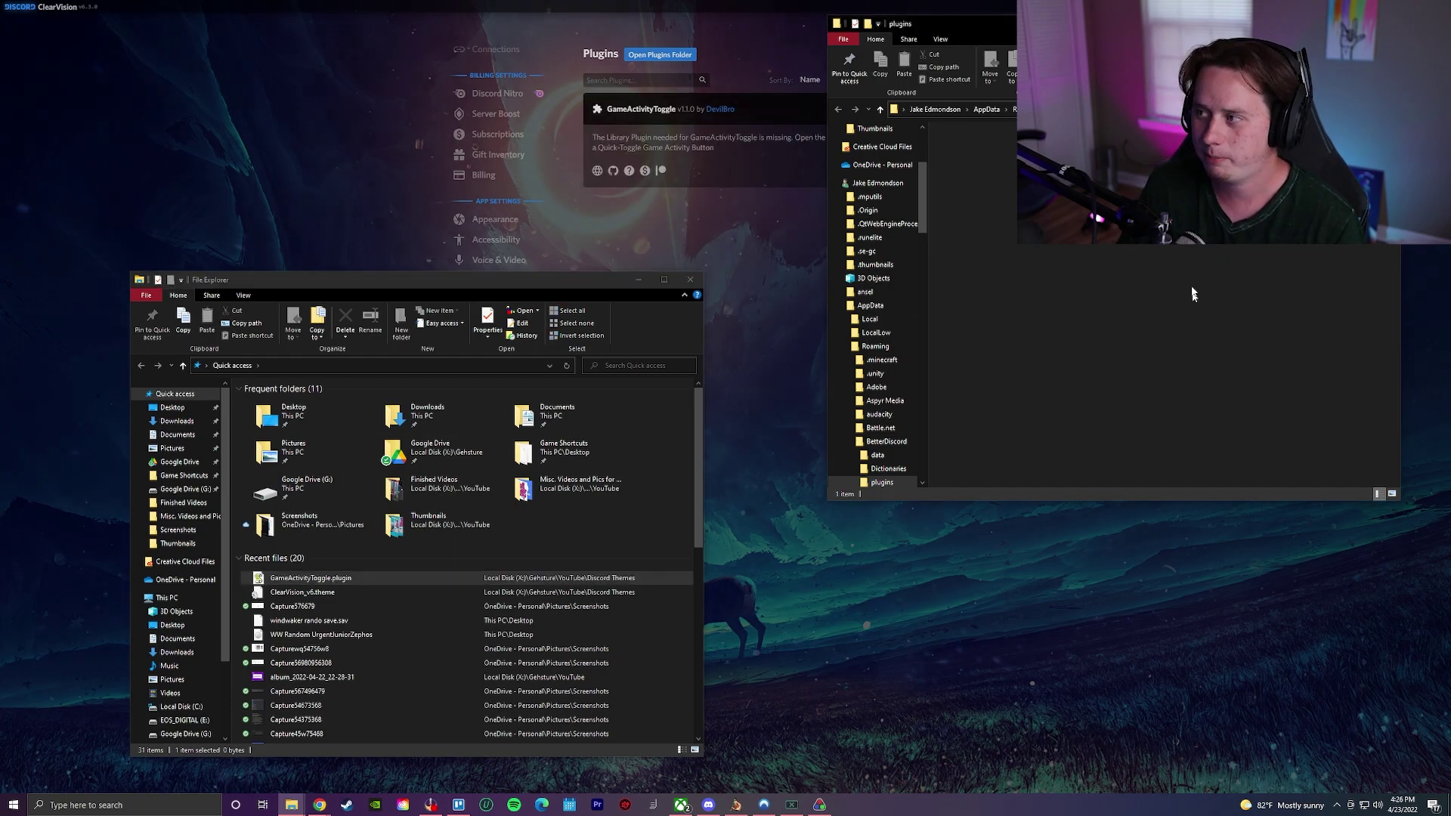
click(690, 279)
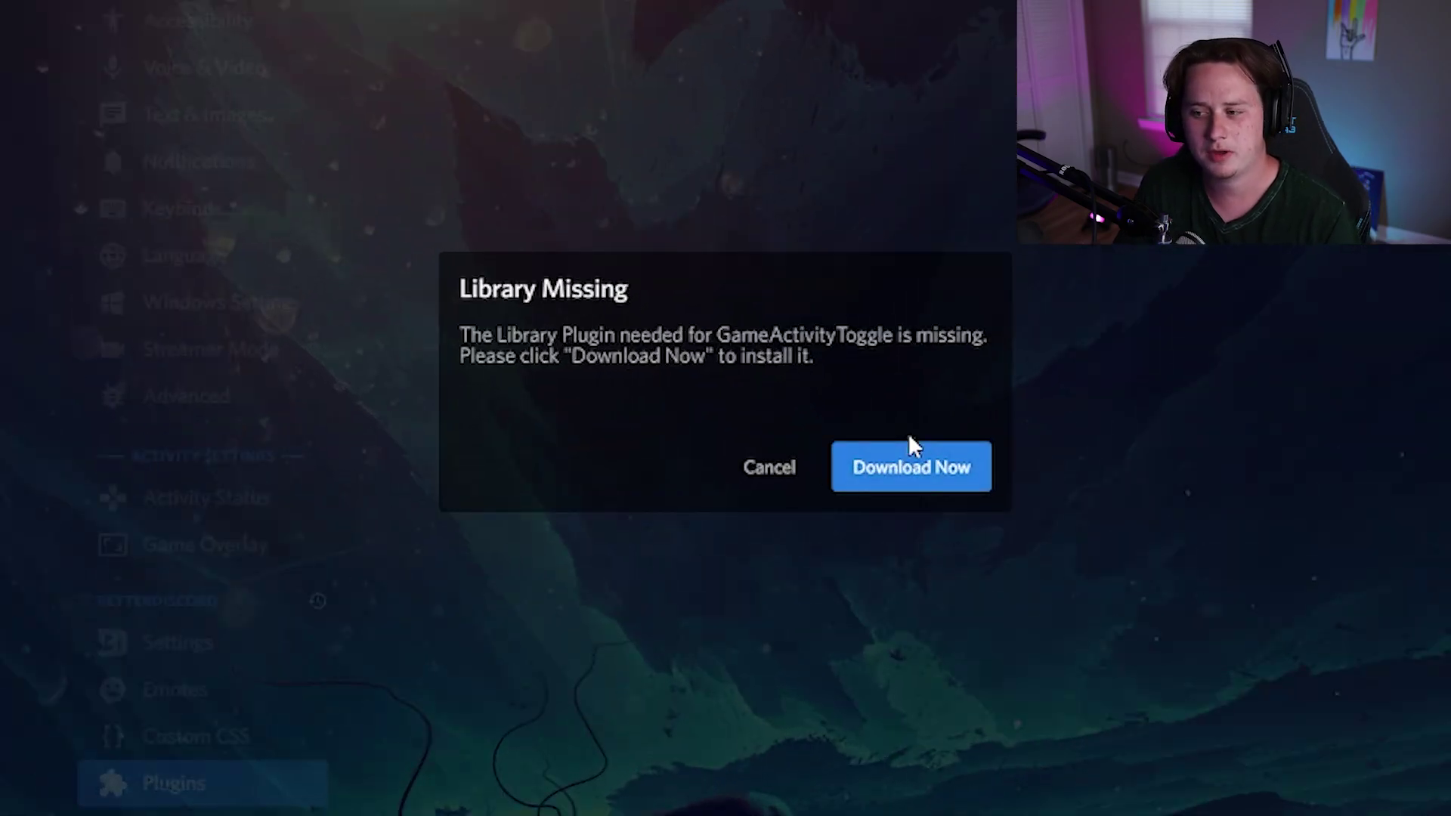
Download the missing library plugin and enable the GameActivityToggle plugin, dismissing both change logs
click(905, 484)
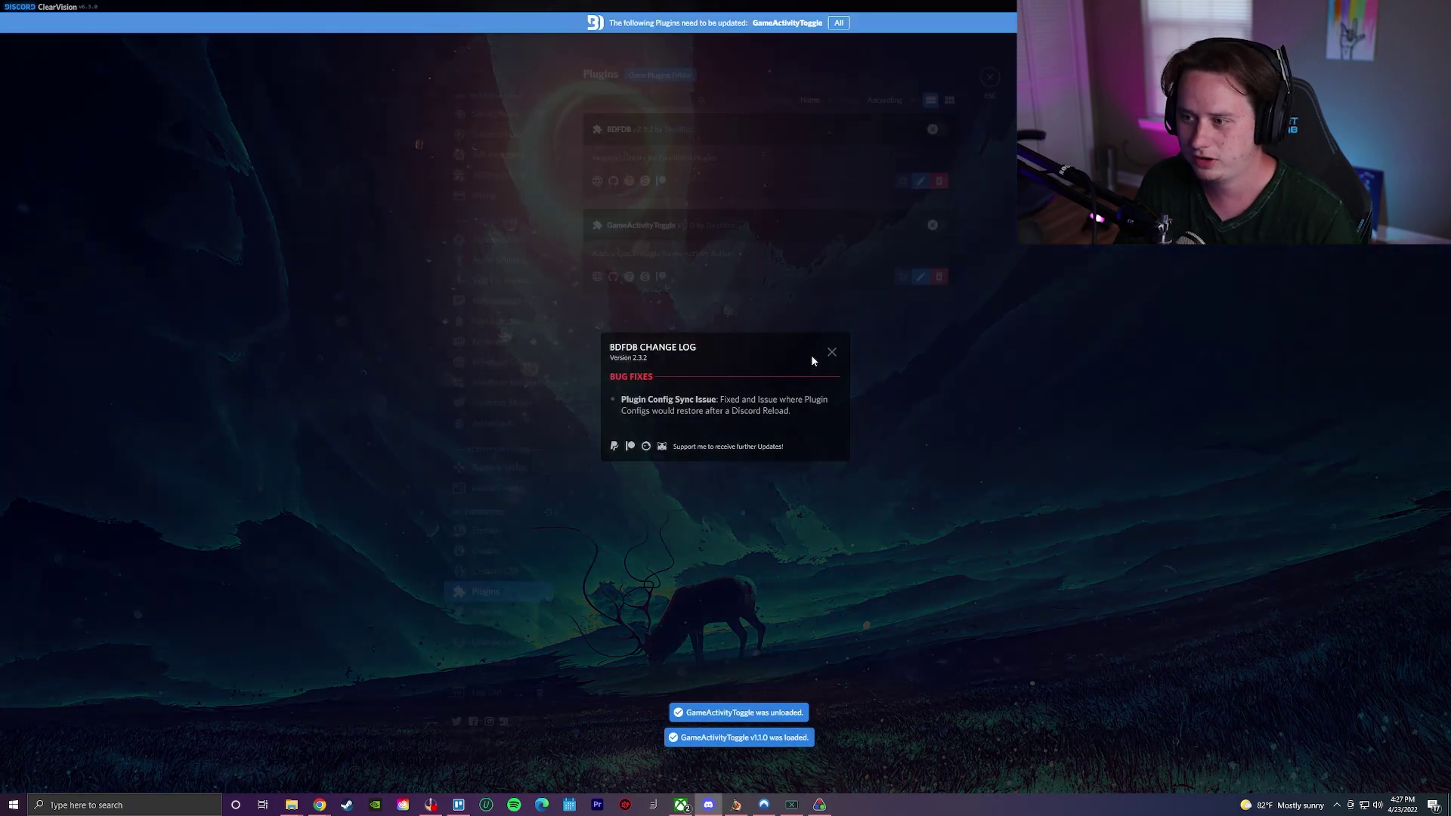
click(832, 353)
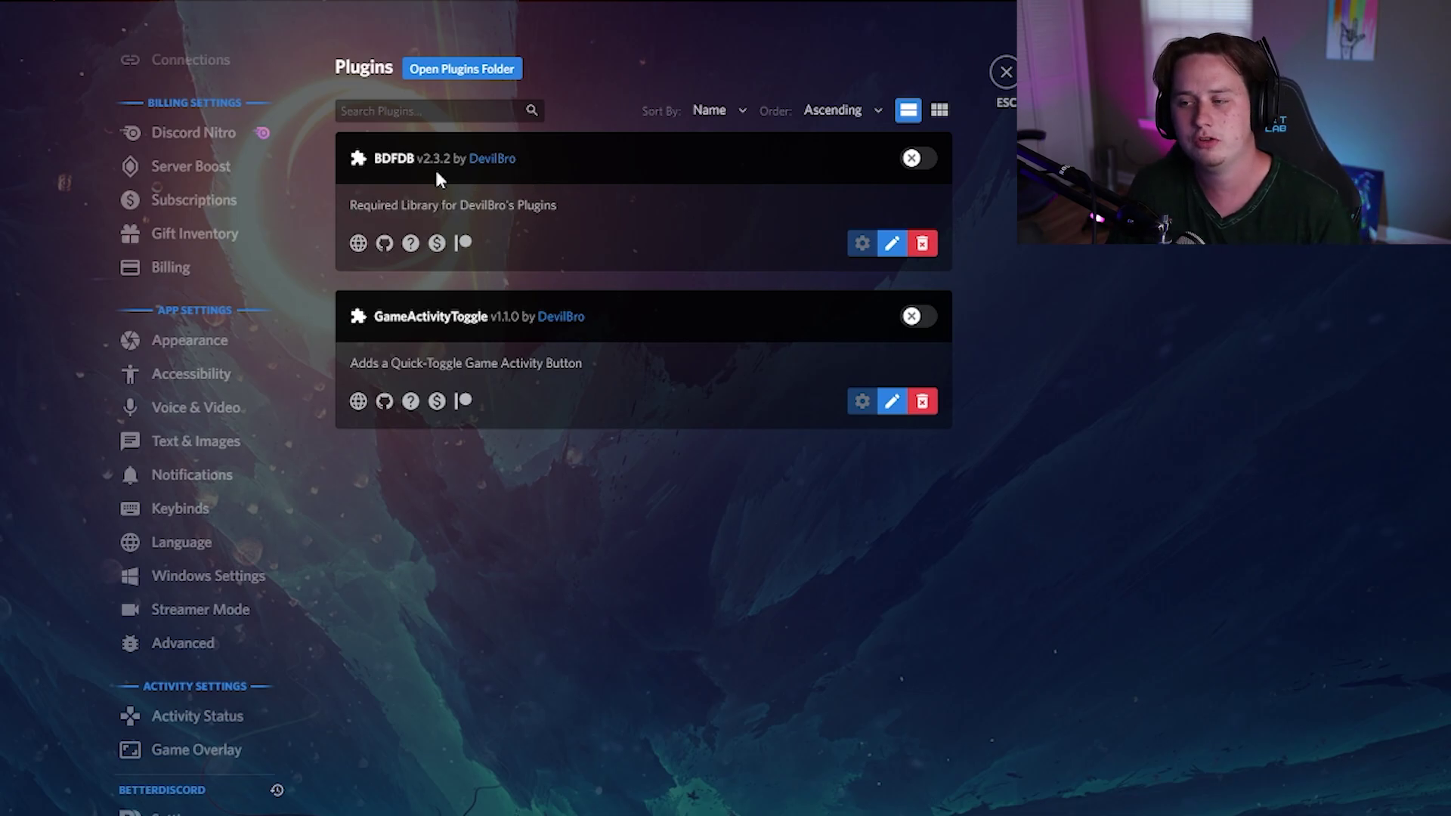
click(916, 162)
click(916, 161)
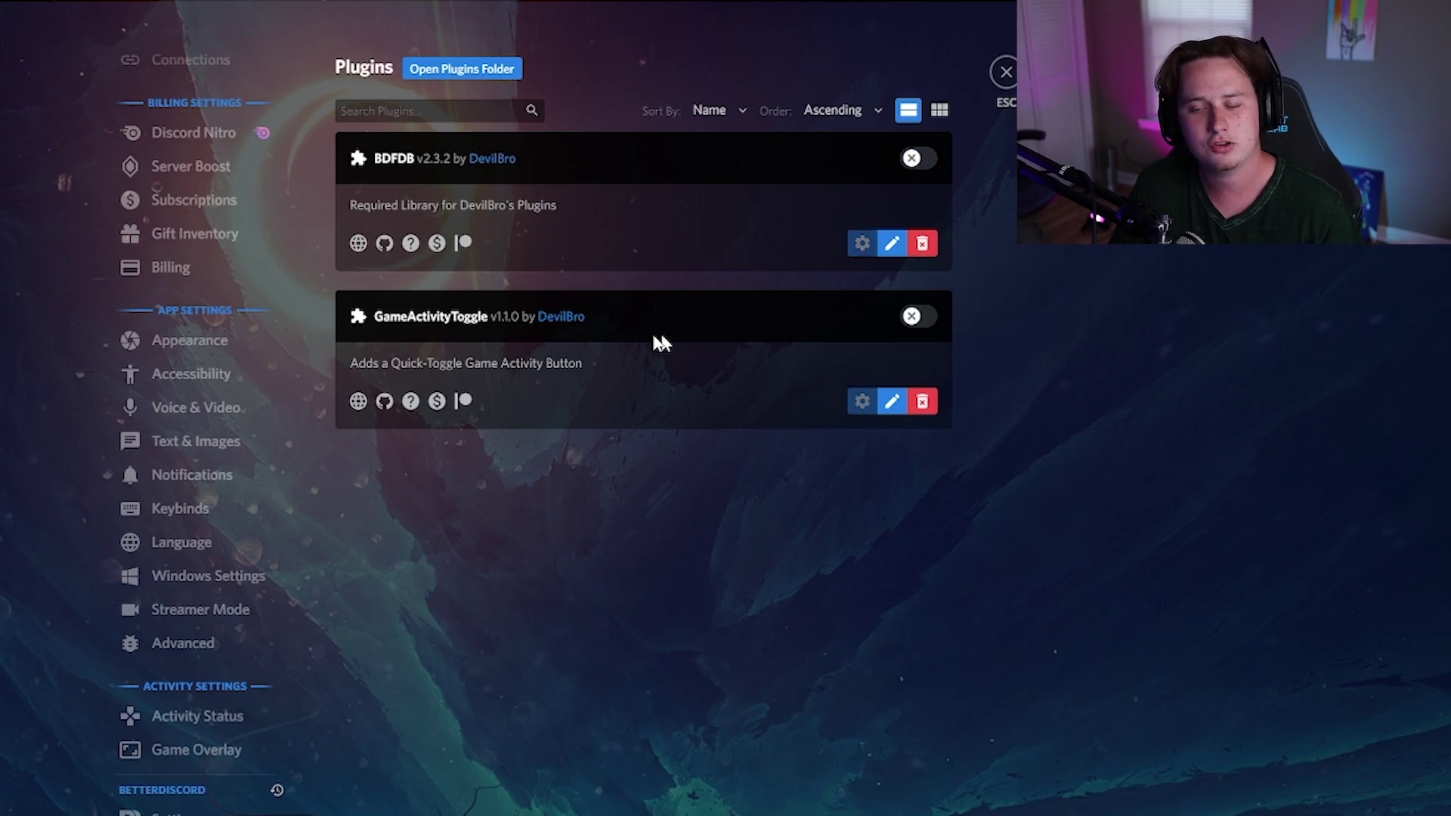
click(922, 325)
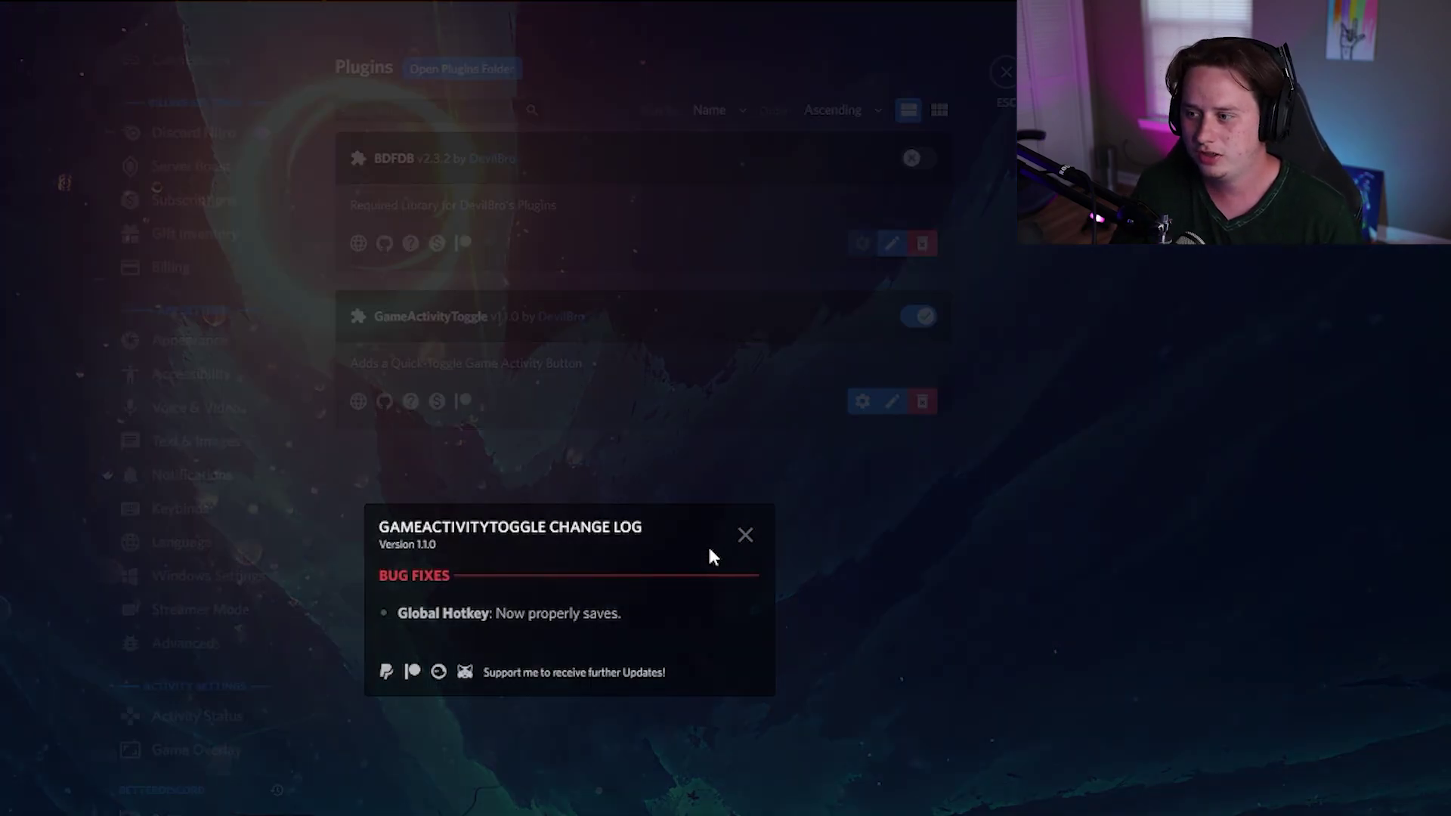
click(745, 537)
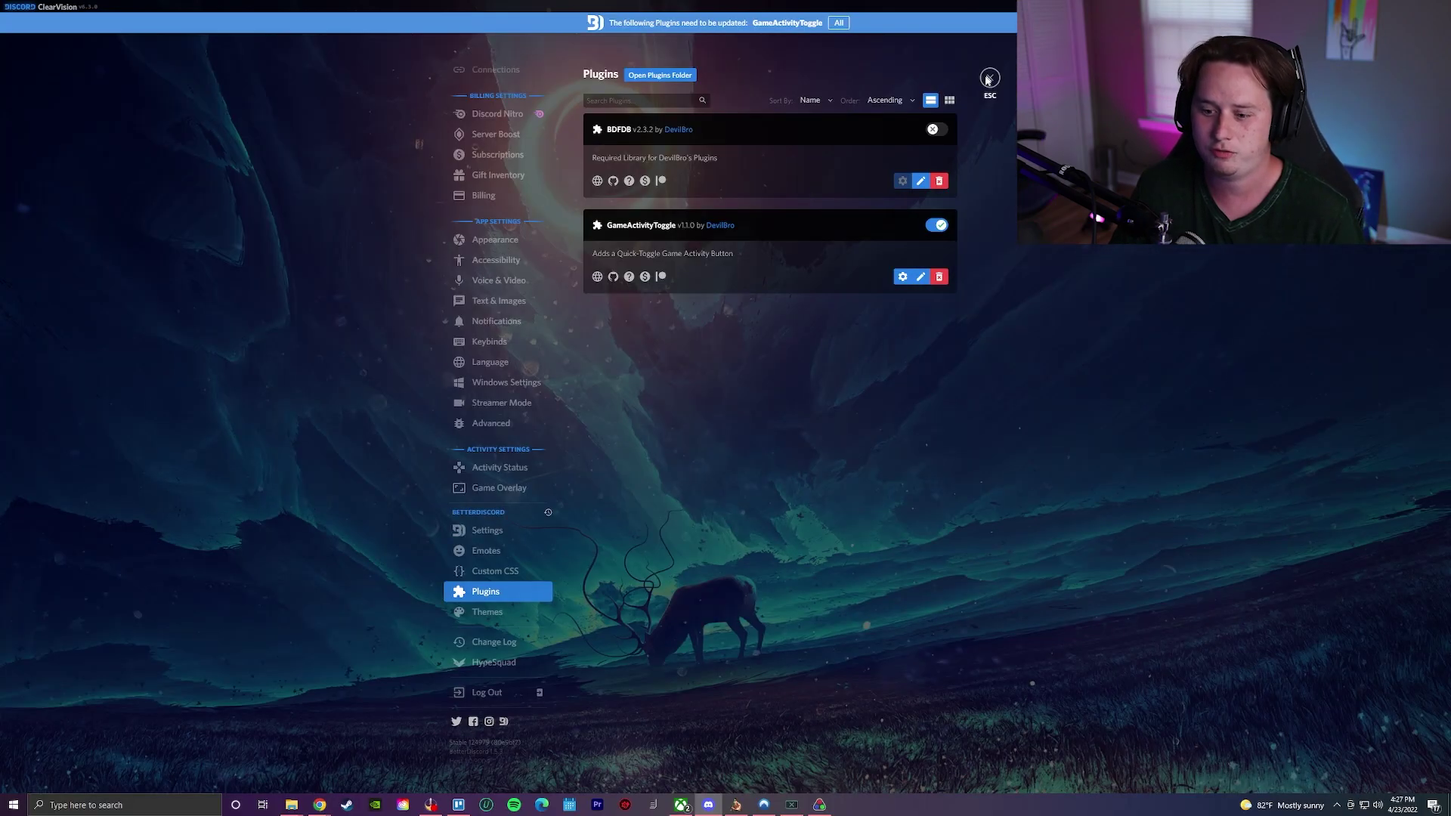
Leave the user settings and try the game activity toggle by disabling and re-enabling game activity
click(1004, 73)
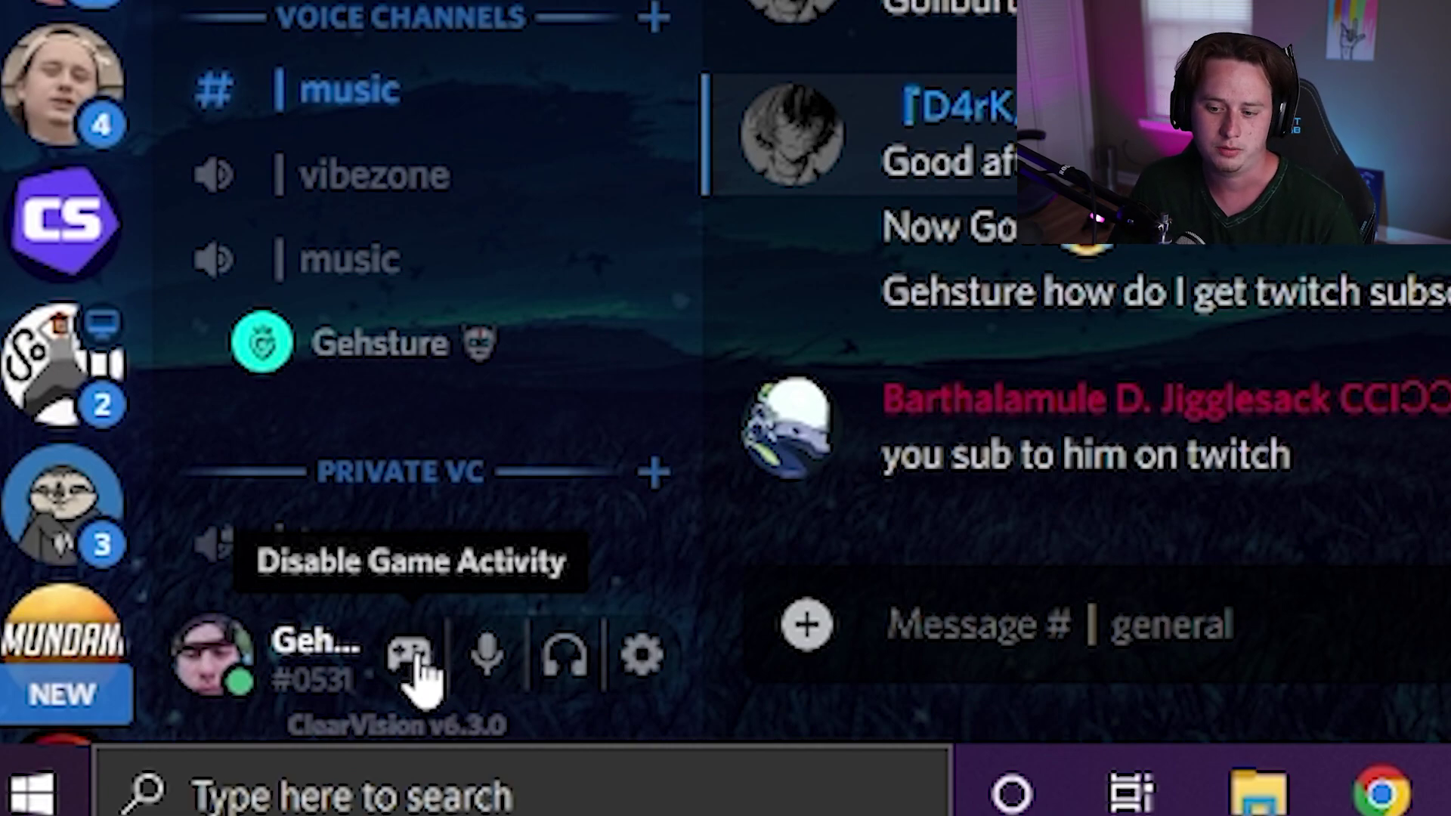
click(408, 659)
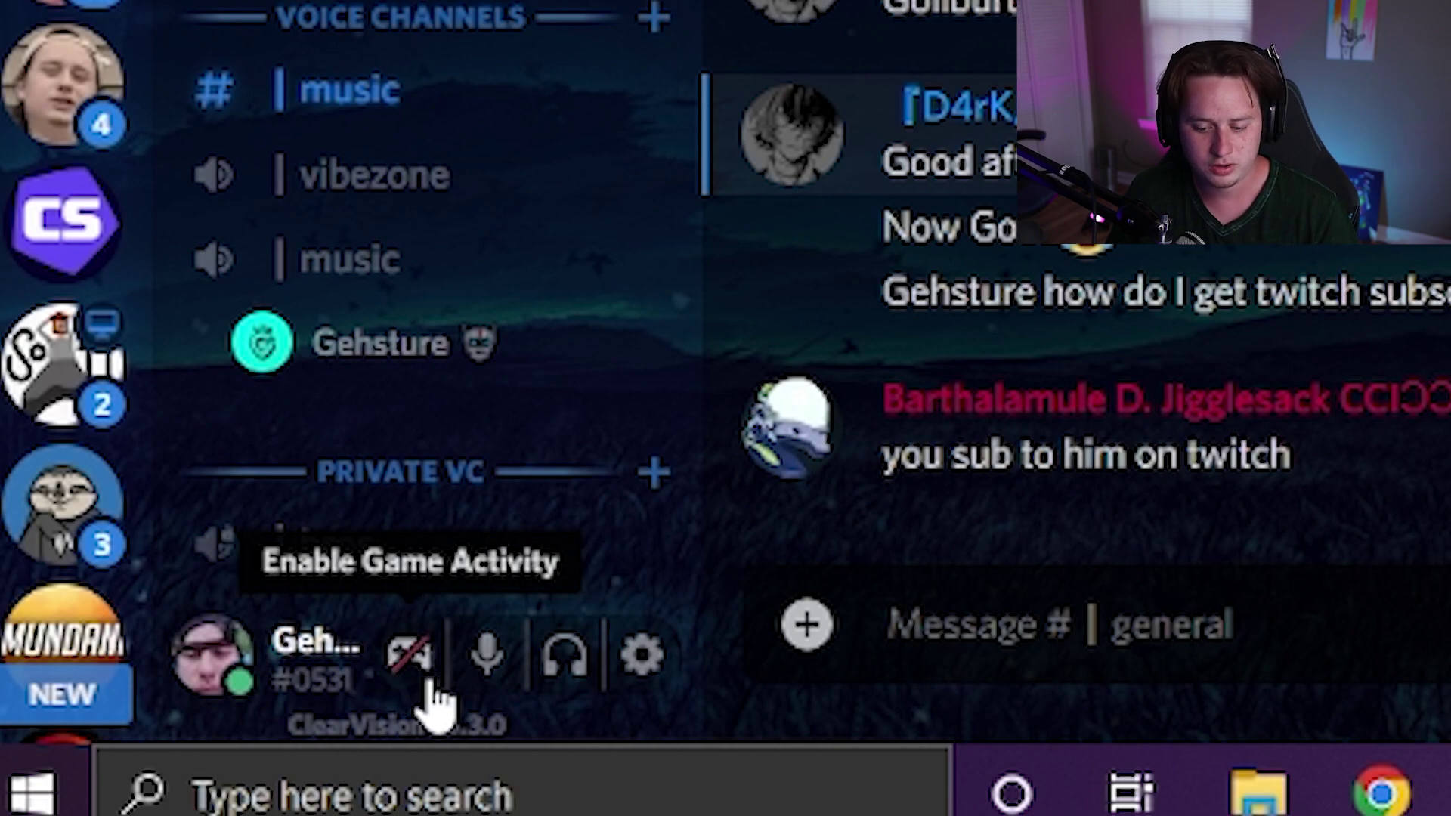
click(430, 684)
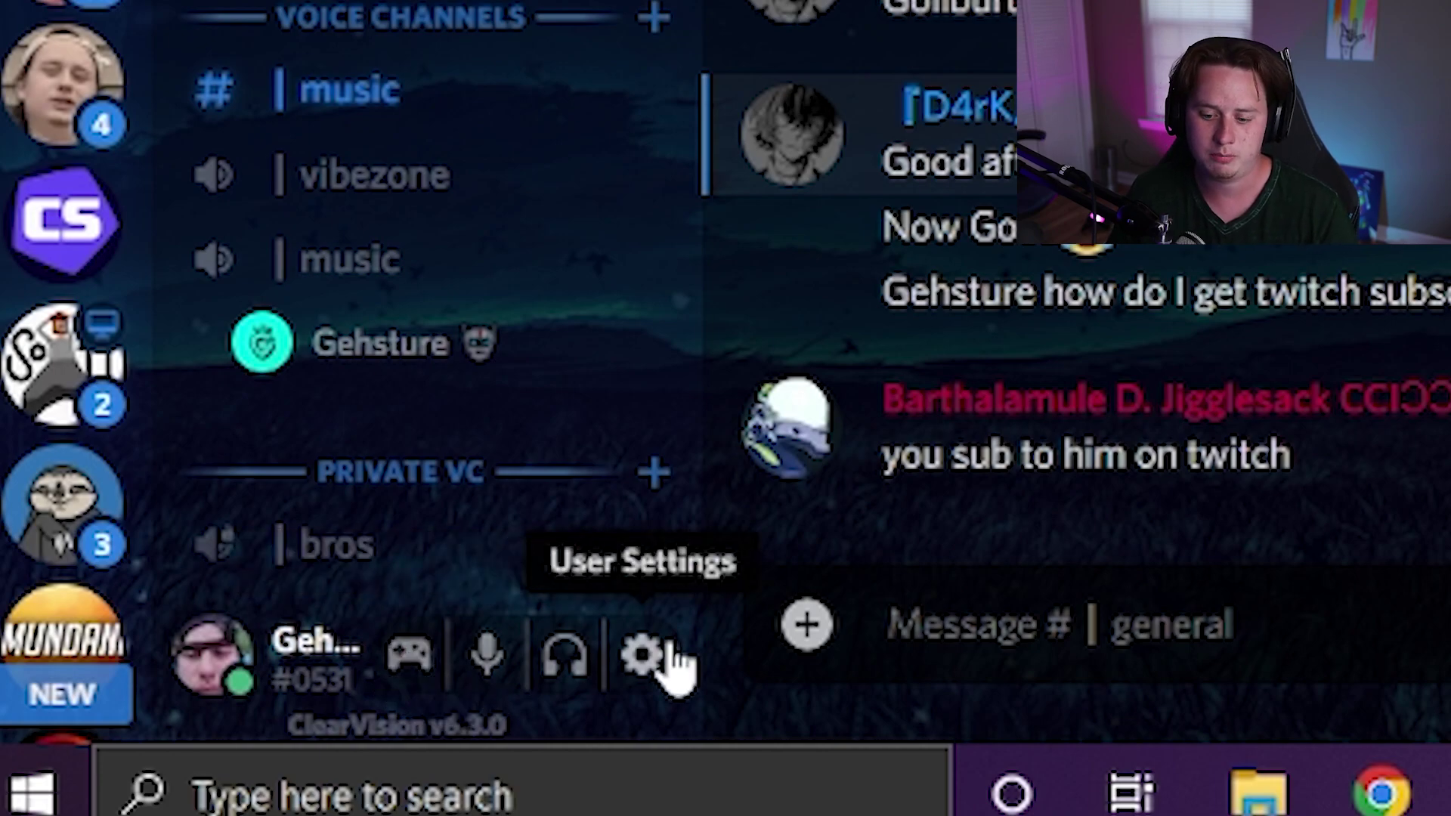